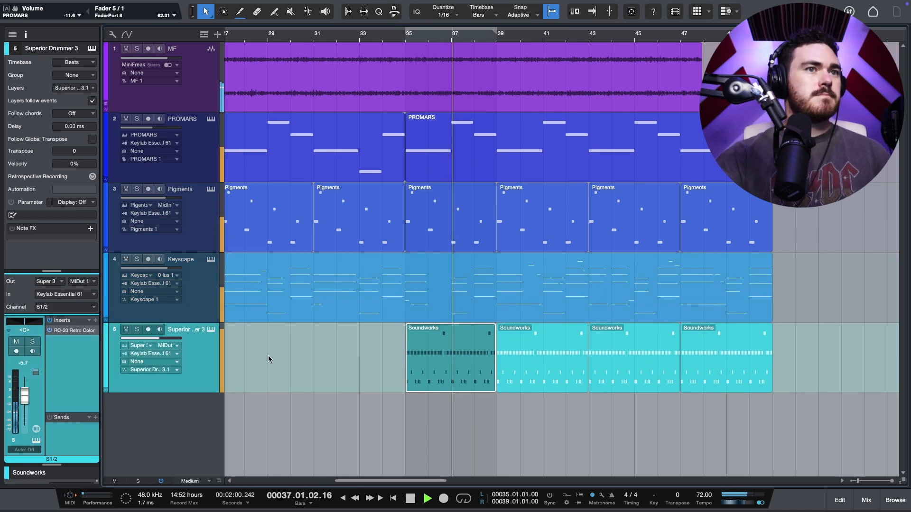
Open the Superior Drummer 3 mixer and lower the Amb Close microphone level to about -20.0 dB
click(211, 330)
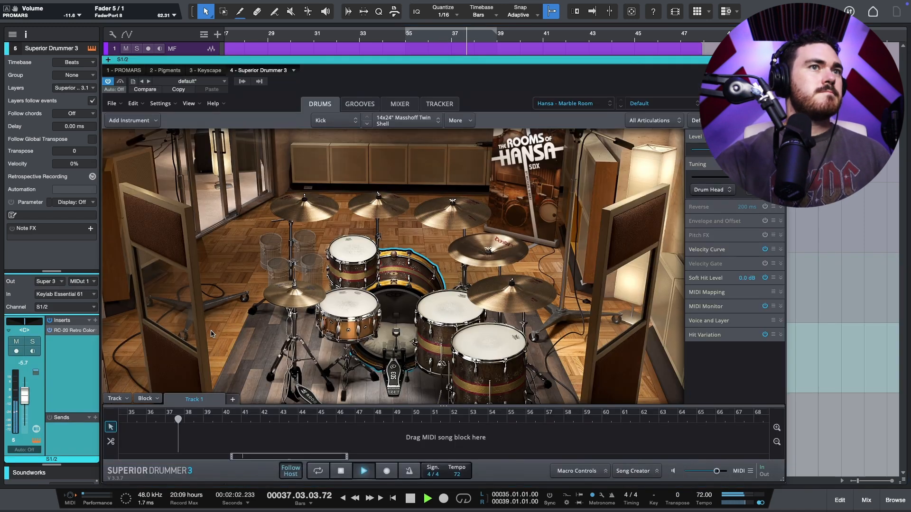
click(400, 104)
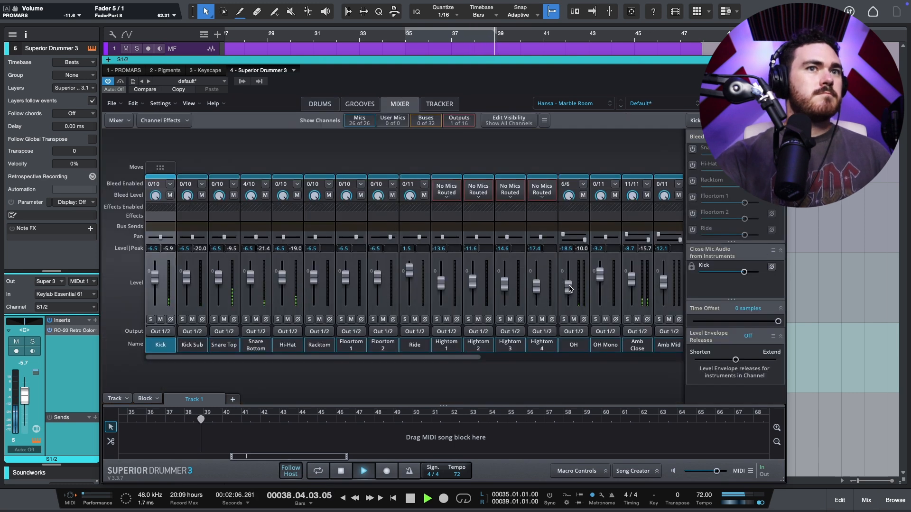
click(627, 278)
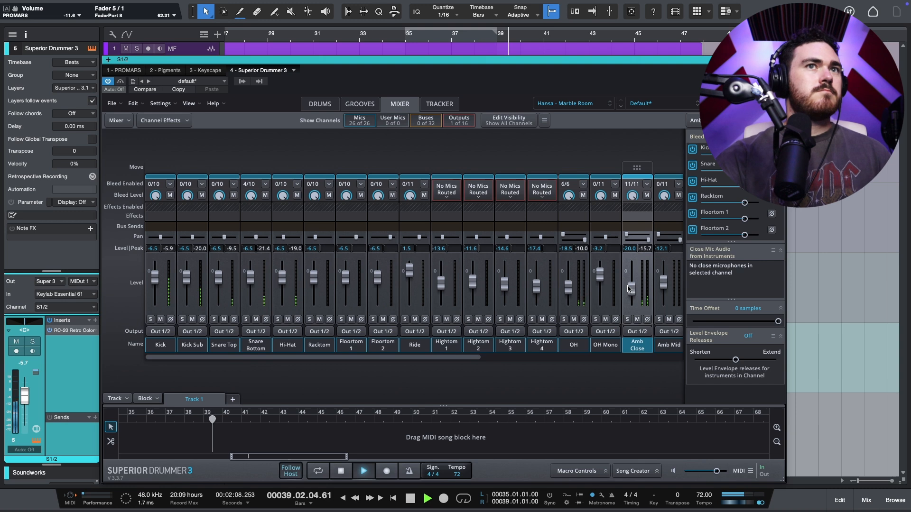
click(780, 60)
Review the Keyscape and Pigments instruments and their parts in the arrangement
scroll(663, 232, right, 2)
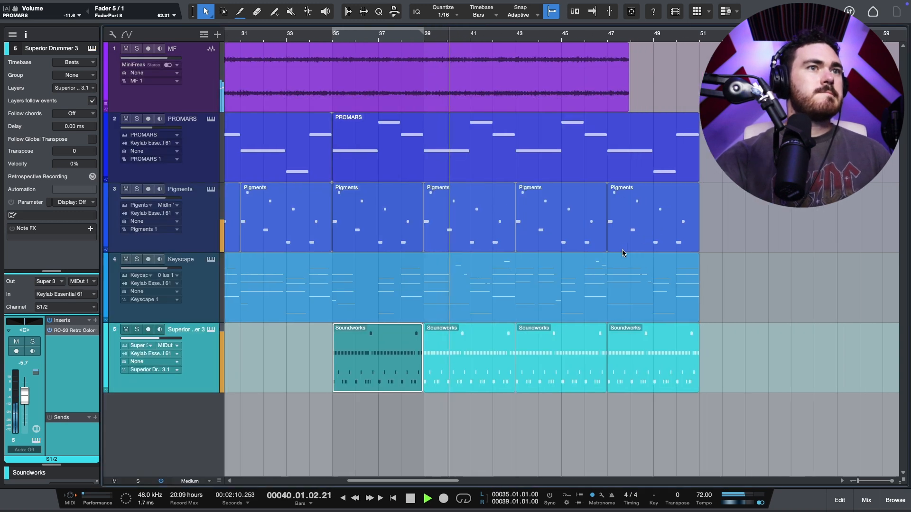
key(shift+w)
click(351, 278)
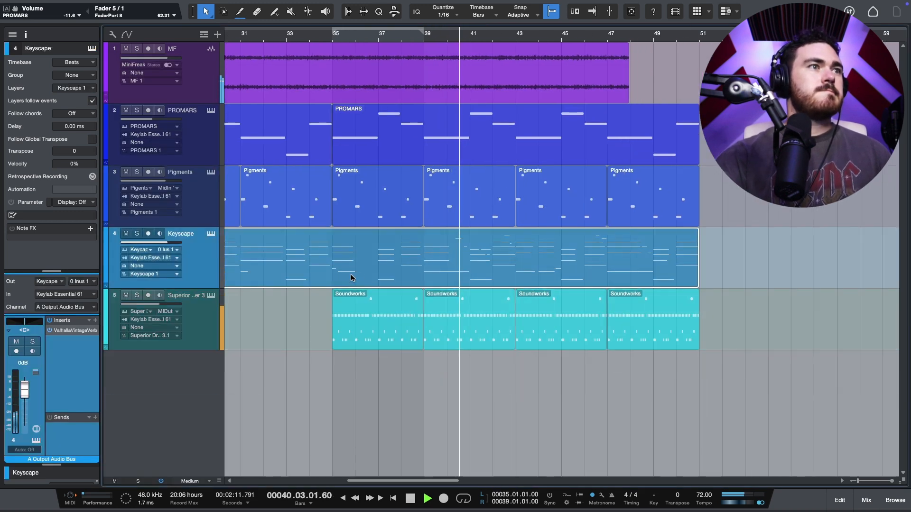
click(211, 235)
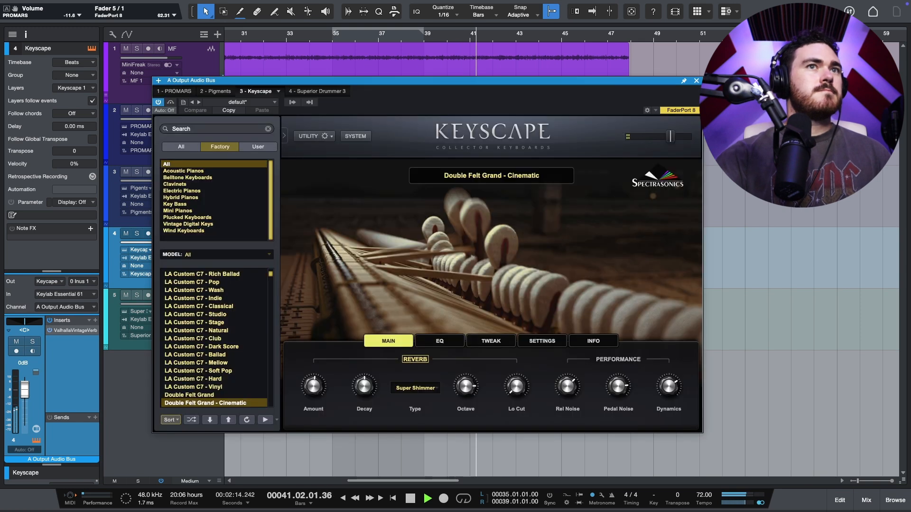
click(695, 81)
click(503, 187)
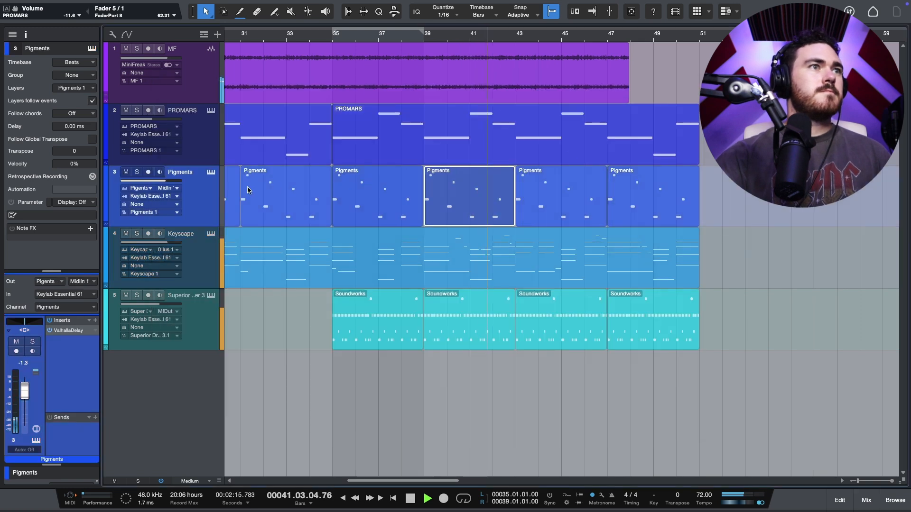
click(211, 173)
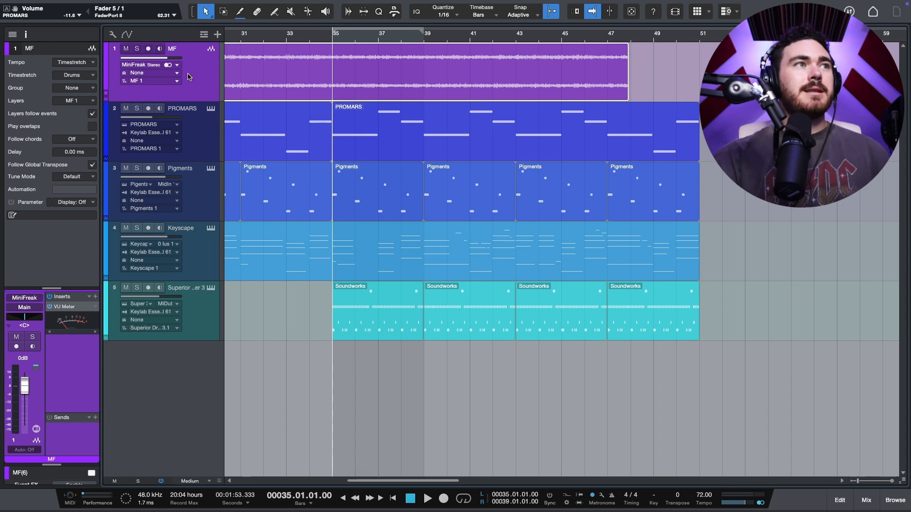
Solo the MF track and play it back briefly
key(s)
key(space)
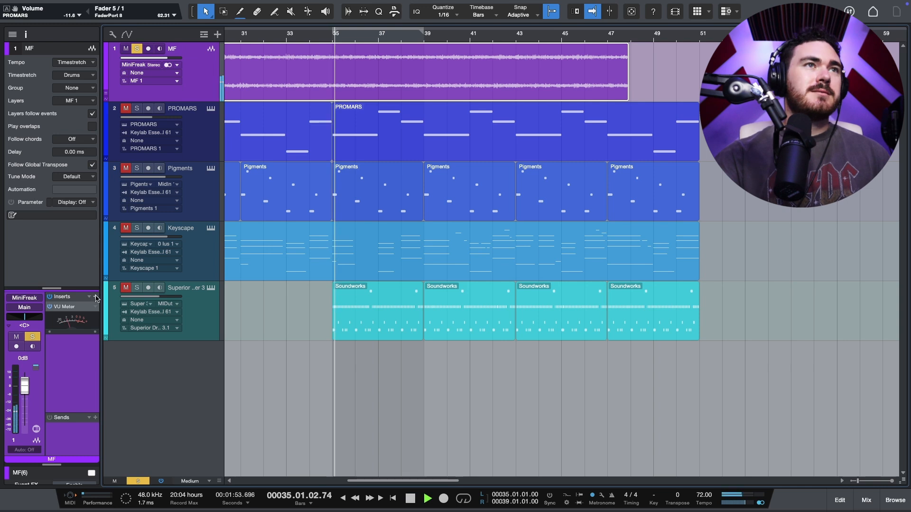
key(space)
Insert the Pro-Q 4 equalizer on the MF track
click(95, 297)
text(p)
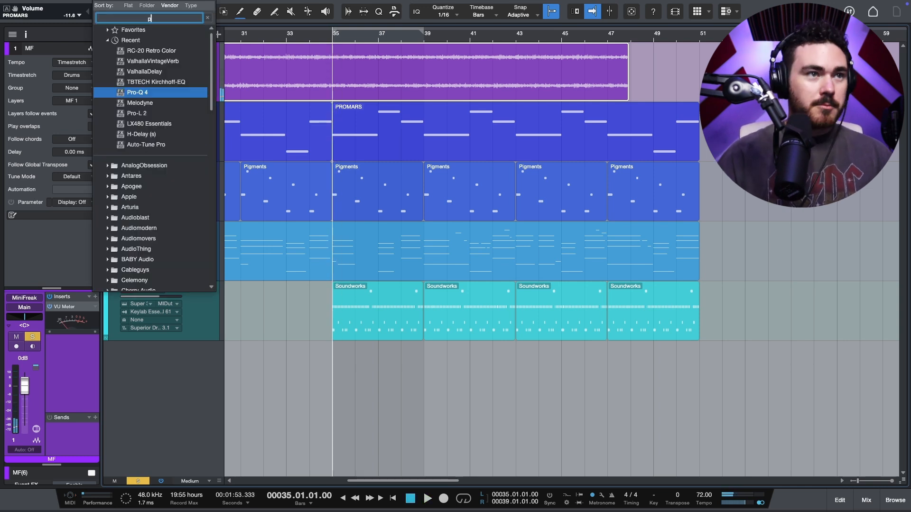
text(ro-q)
key(Down)
key(Return)
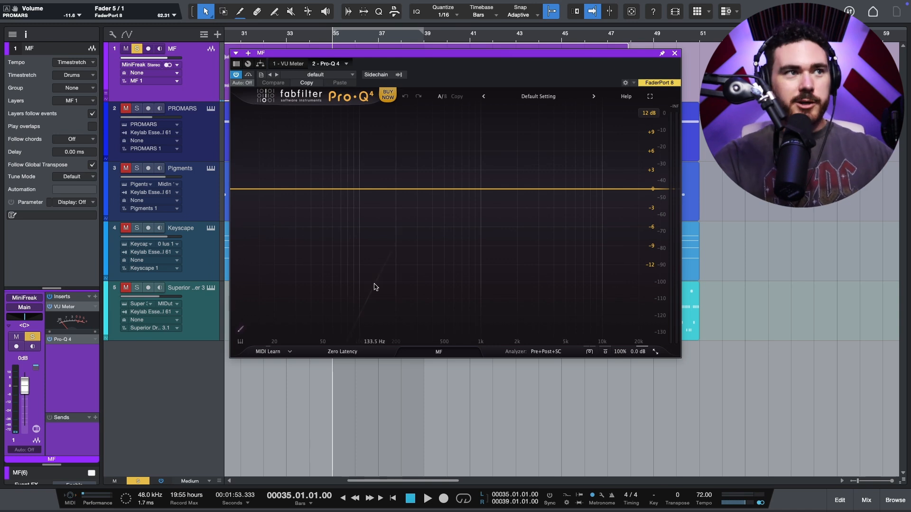
Enlarge the Pro-Q 4 interface to the Large size while playing the soloed MF track from bar 35
key(space)
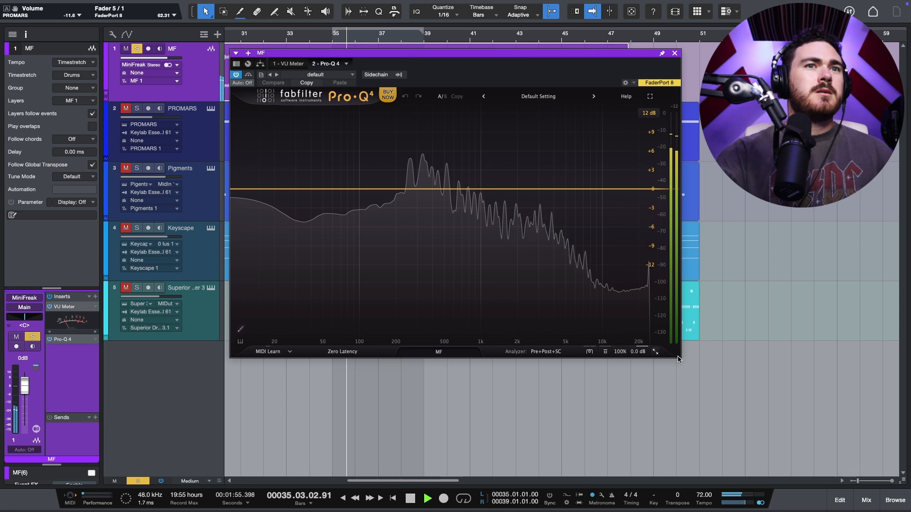
click(654, 352)
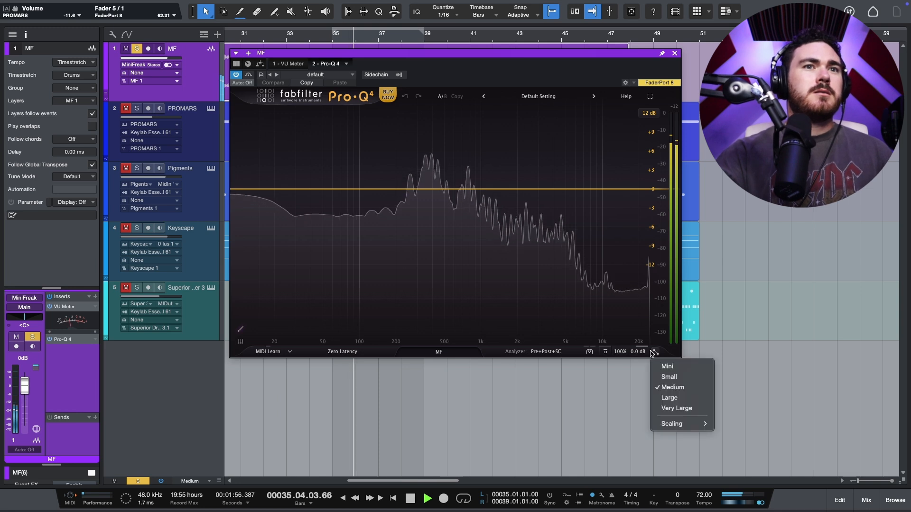
click(669, 398)
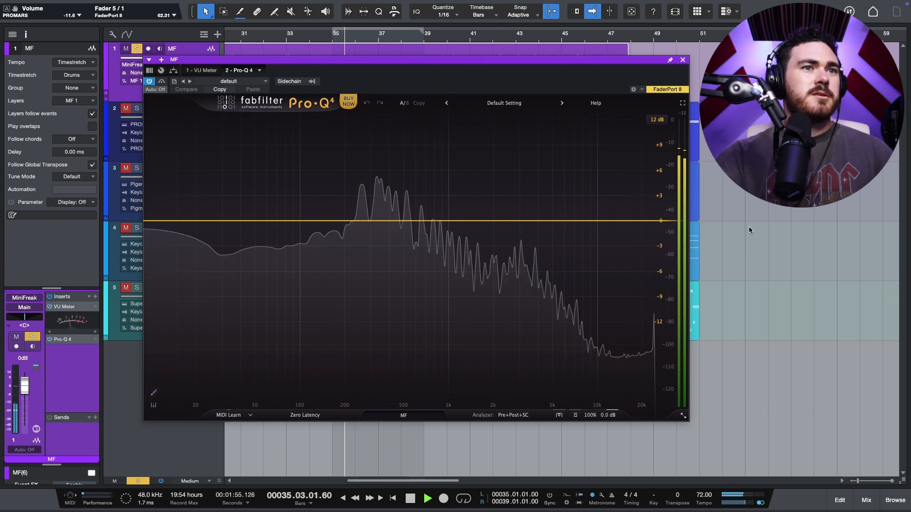
key(space)
key(space)
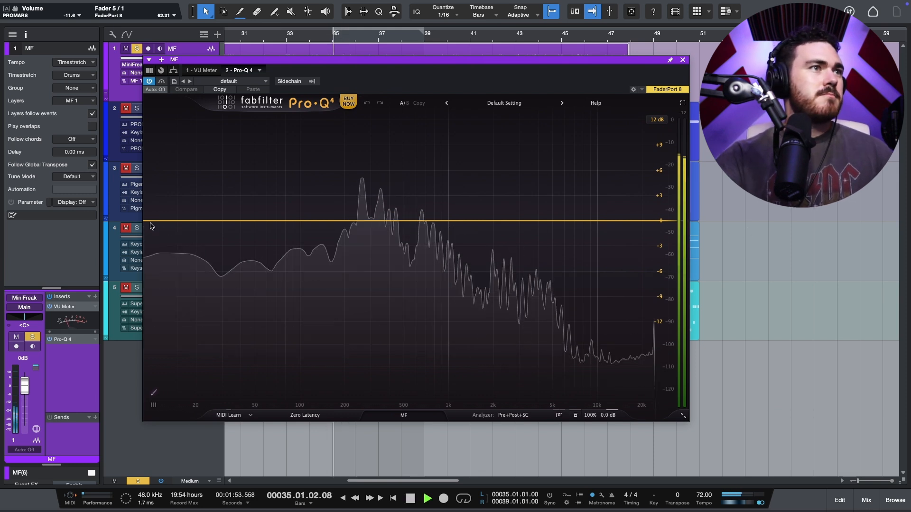
Add a low cut at about 179 Hz and a high cut in the upper treble of the MF equalizer
double_click(174, 320)
key(Delete)
drag(155, 221, 338, 216)
click(370, 184)
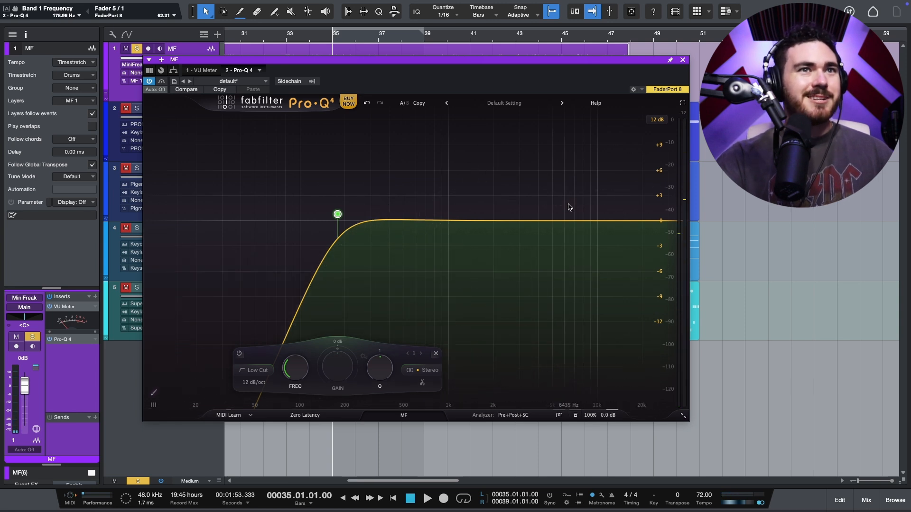
key(space)
drag(662, 220, 591, 219)
Add a bell band near 350 Hz, make it spectral and give it a negative dynamic range
drag(397, 220, 381, 206)
right_click(382, 220)
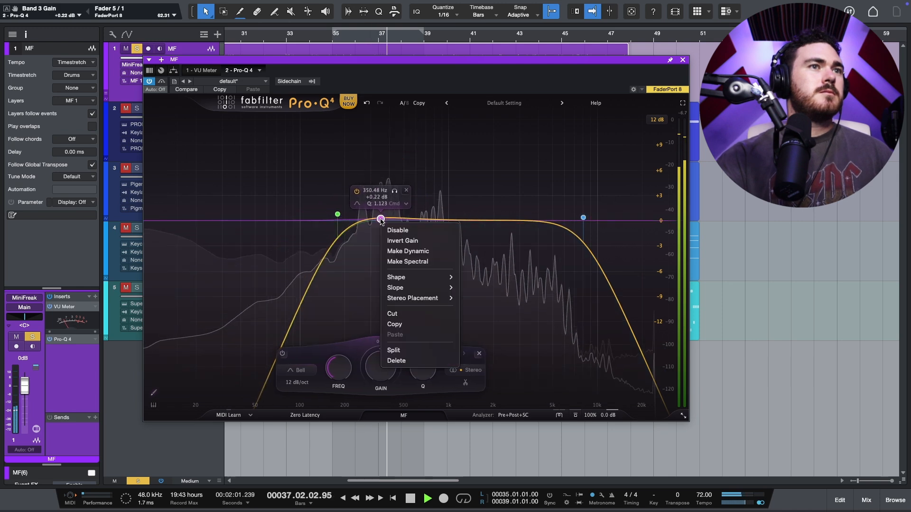
click(407, 263)
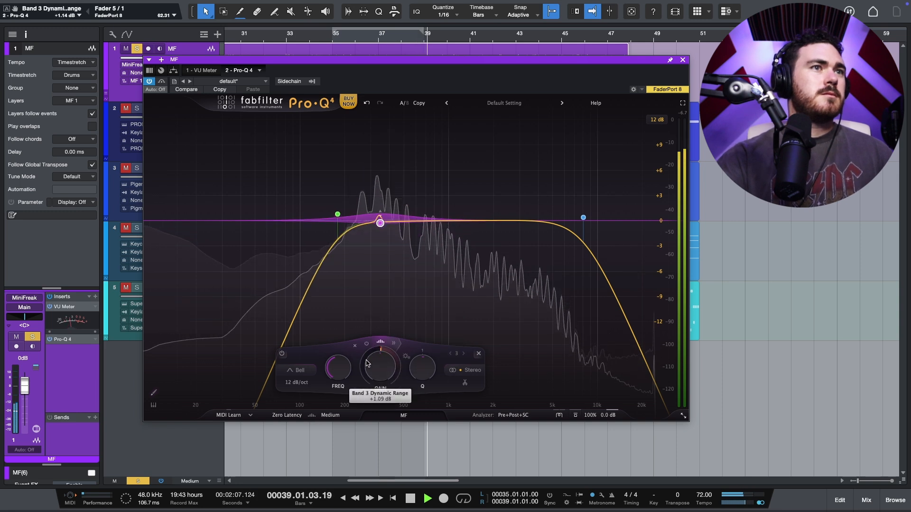
drag(366, 363, 354, 399)
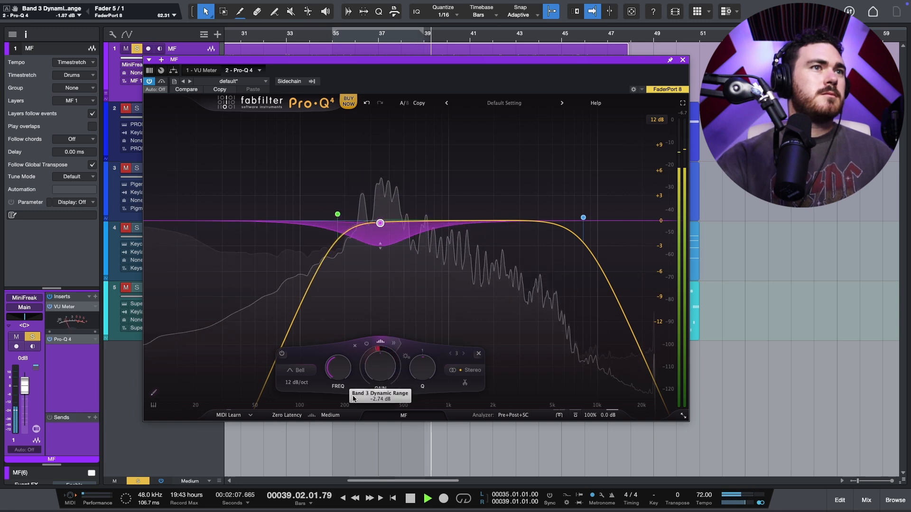
Compare 100% and 0% spectral density on the 350 Hz band, settling on 100% with a threshold of about -25.5 dB
click(395, 344)
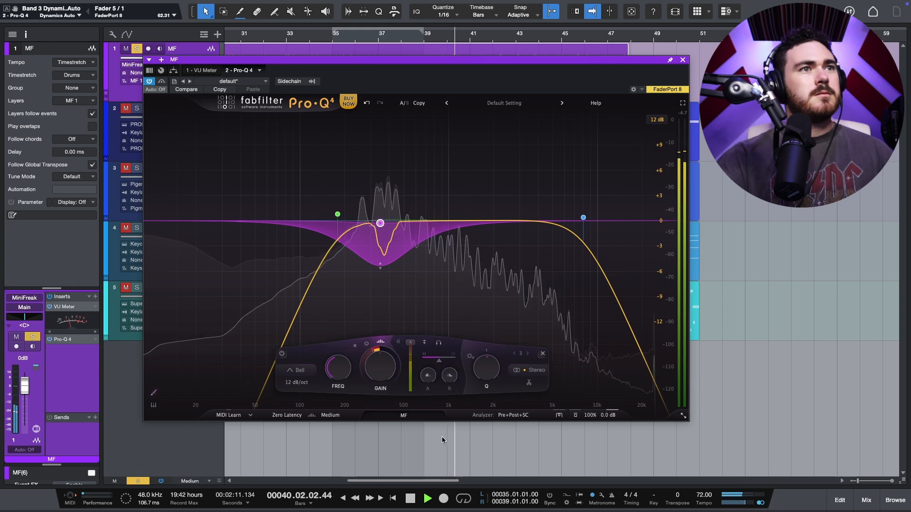
drag(439, 364, 507, 367)
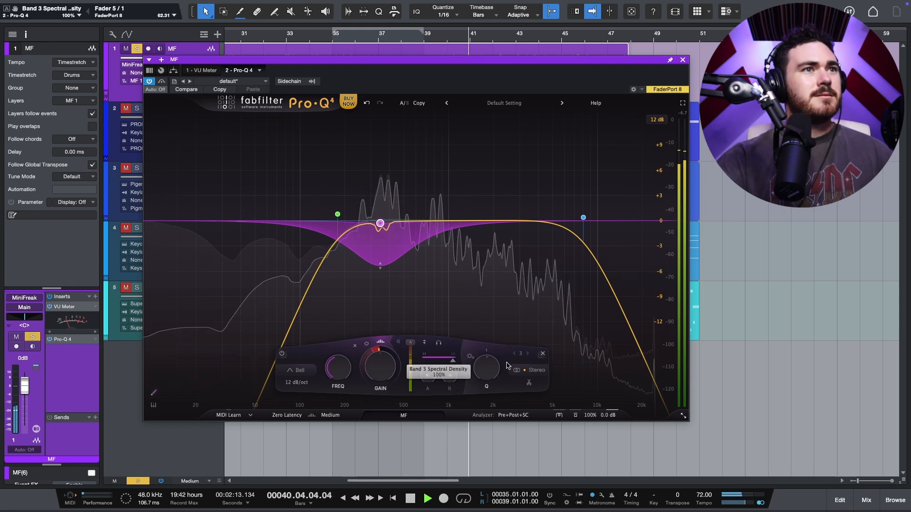
drag(410, 344, 410, 366)
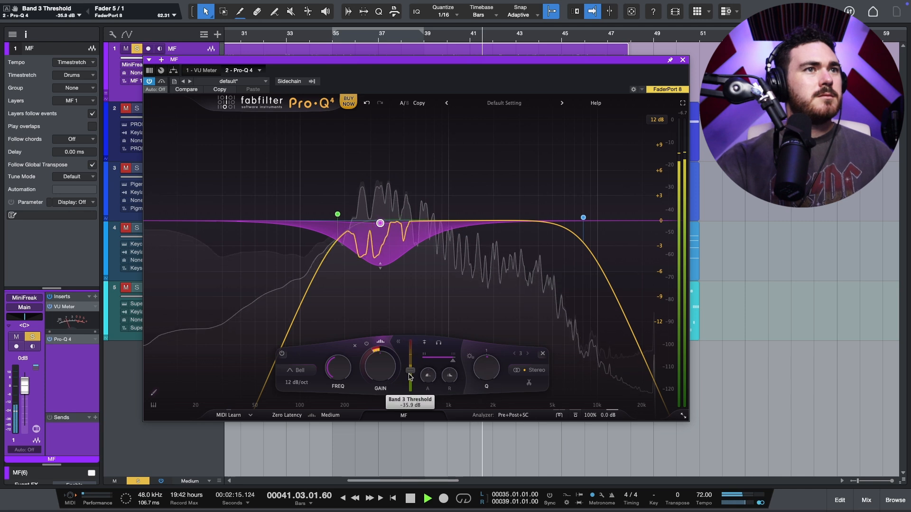
click(452, 362)
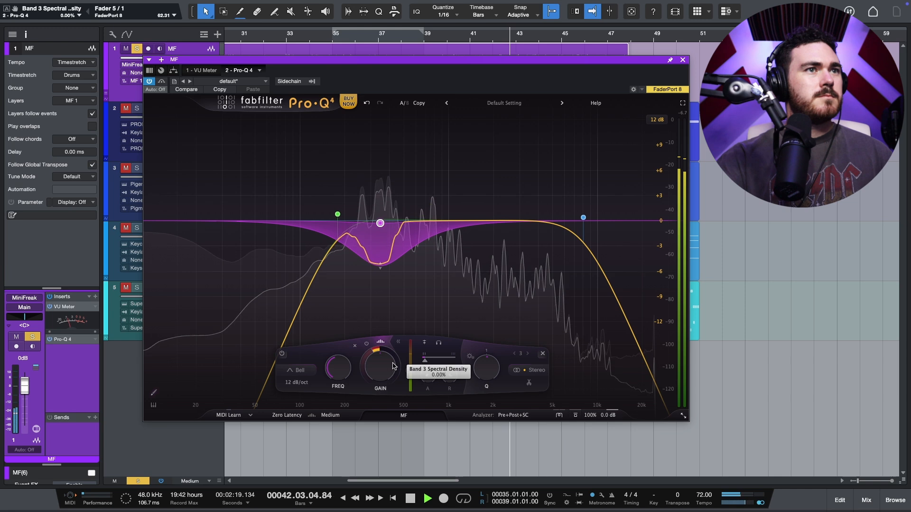
drag(411, 362, 414, 363)
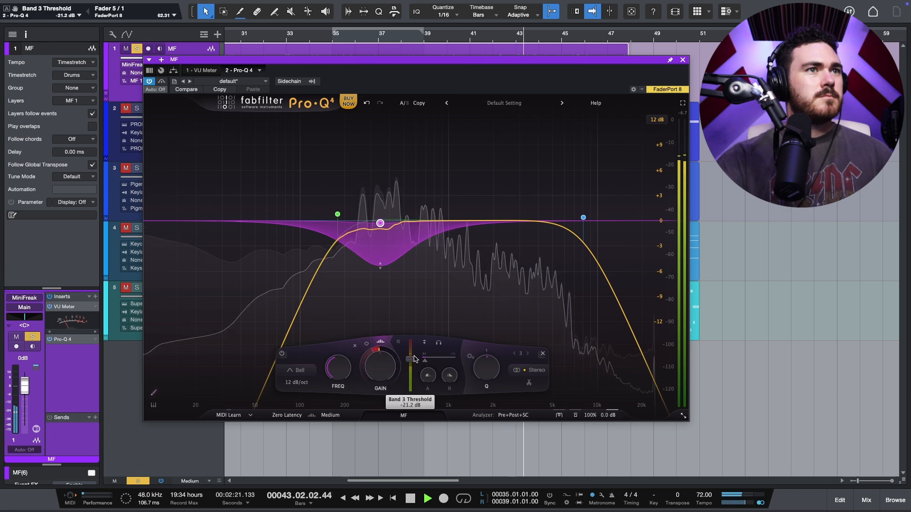
drag(431, 363, 518, 377)
drag(411, 362, 411, 361)
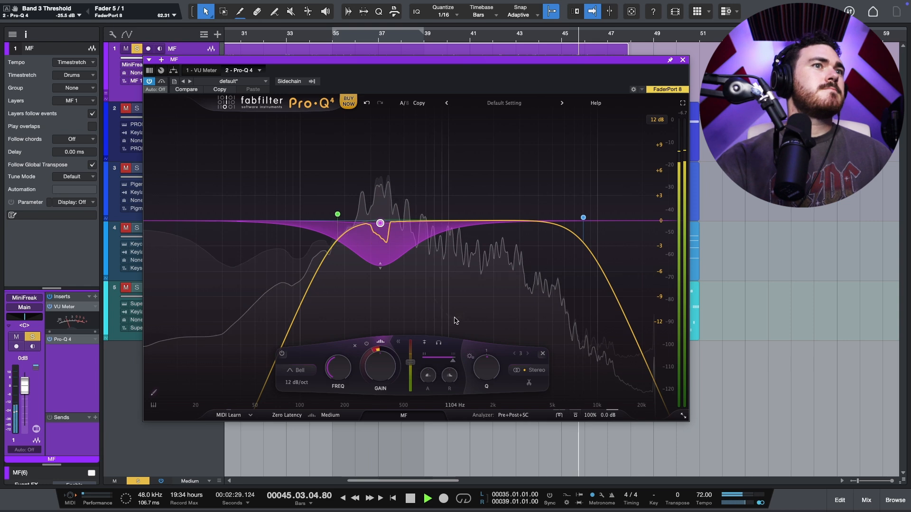
Add a spectral bell band at about 2158 Hz with -0.65 dB gain and a dynamic range of about -6.84 dB
drag(515, 225, 499, 230)
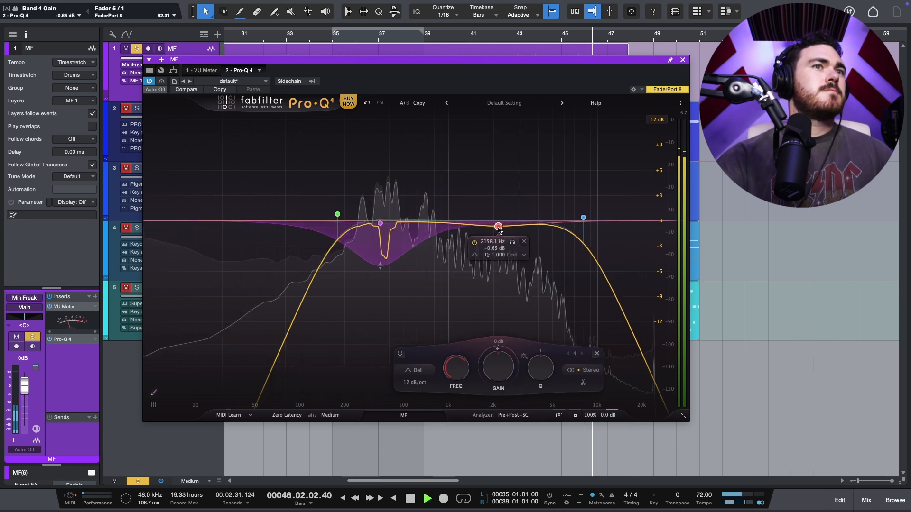
right_click(499, 227)
click(525, 270)
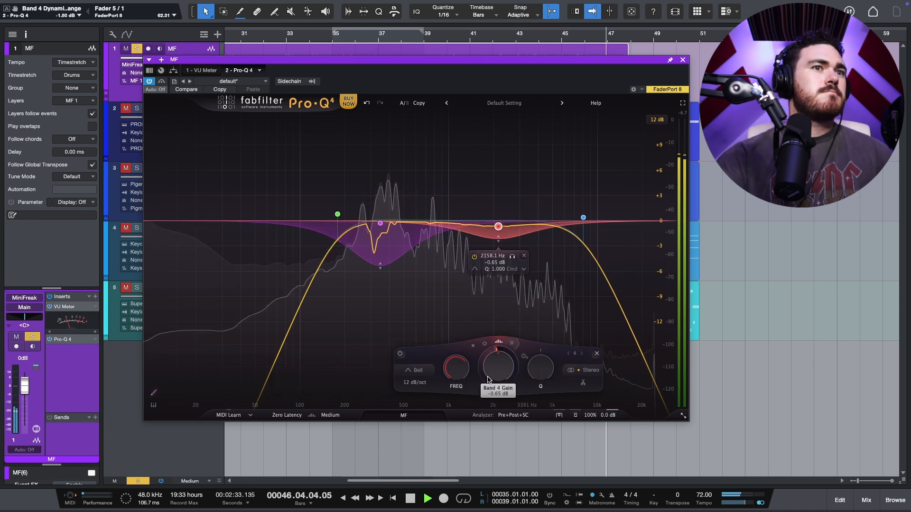
drag(490, 355, 471, 382)
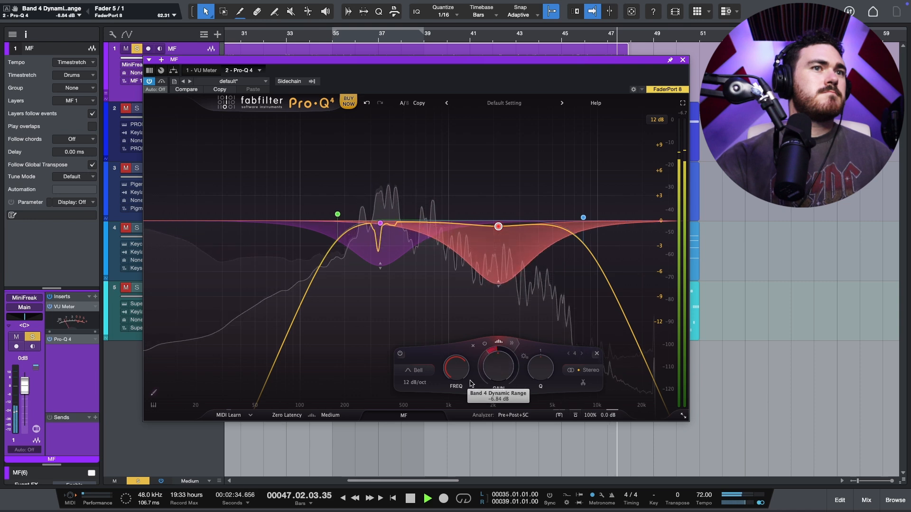
Set the upper-mid spectral band's threshold to about -66 dB and its spectral density to maximum while auditioning the track
click(512, 343)
key(space)
key(space)
drag(529, 345, 528, 357)
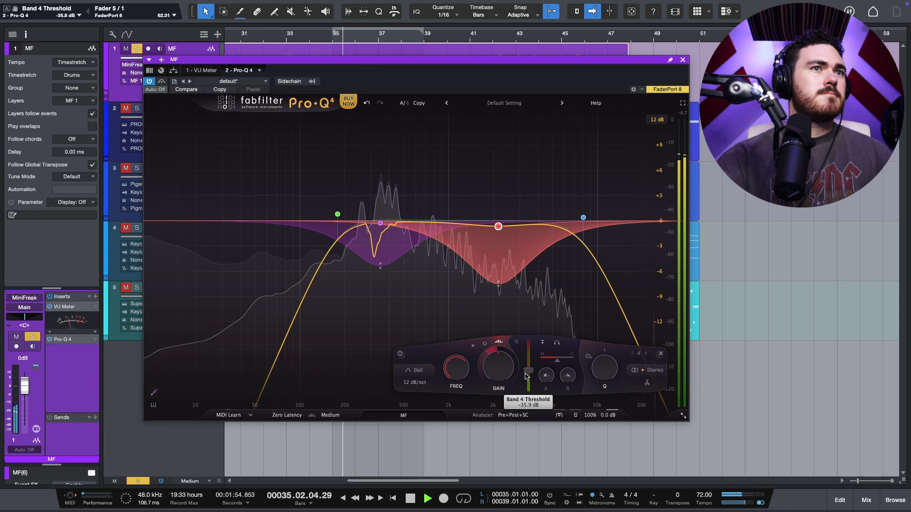
mouse_move(528, 382)
mouse_down()
mouse_move(573, 361)
mouse_move(528, 384)
mouse_up()
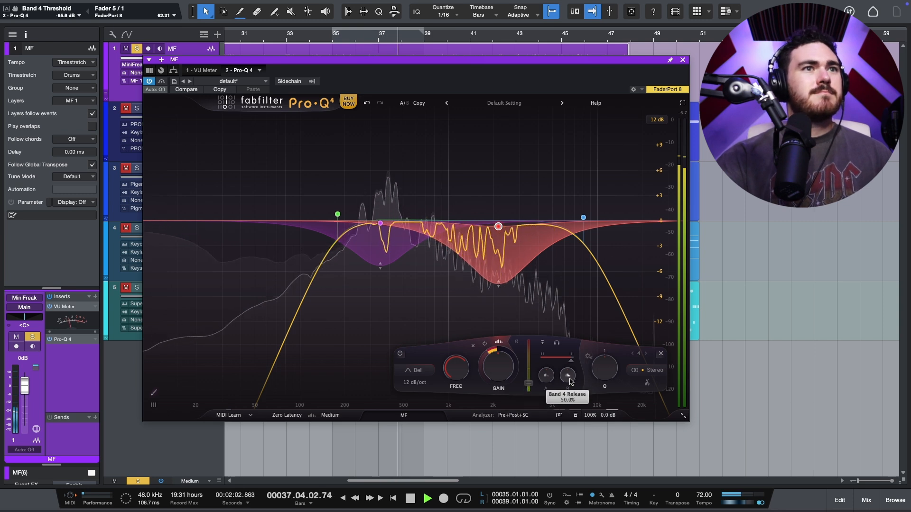
key(space)
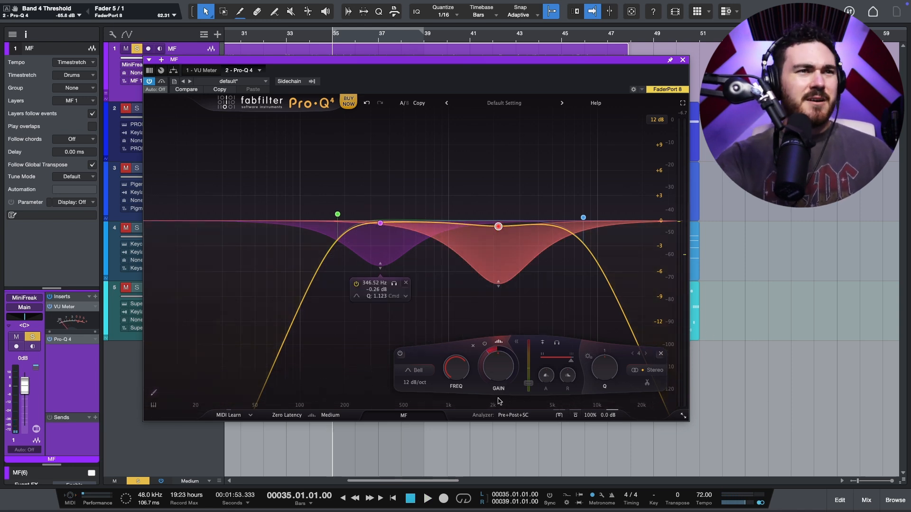
Open the Performance Monitor, sort the devices by CPU use and examine each plug-in's latency, including Pro-Q 4
click(90, 495)
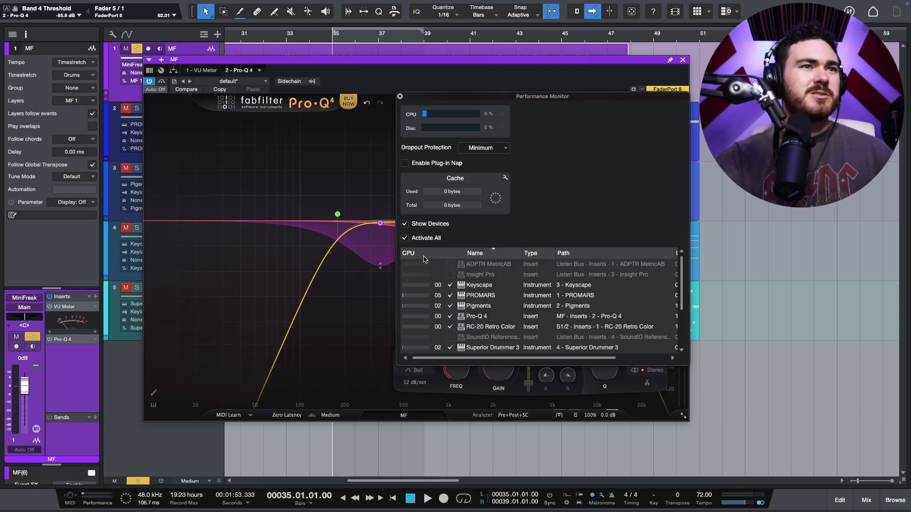
click(424, 254)
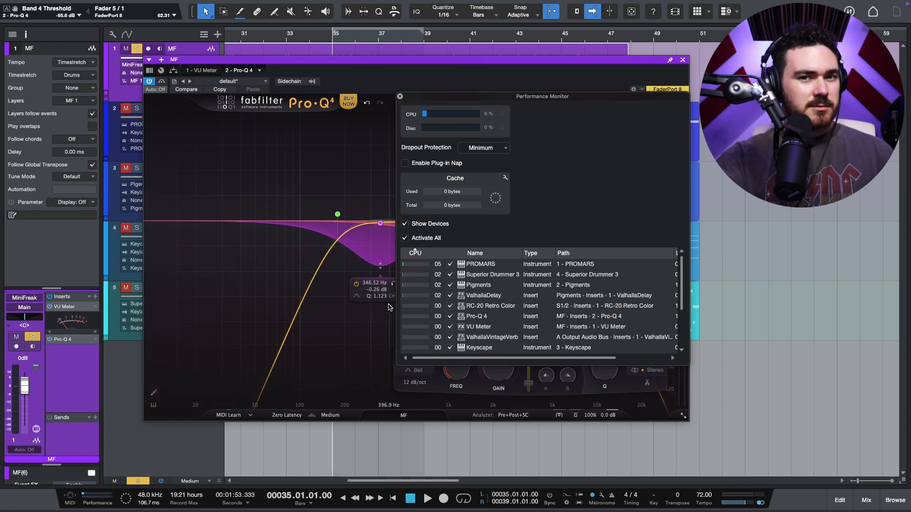
scroll(496, 333, right, 3)
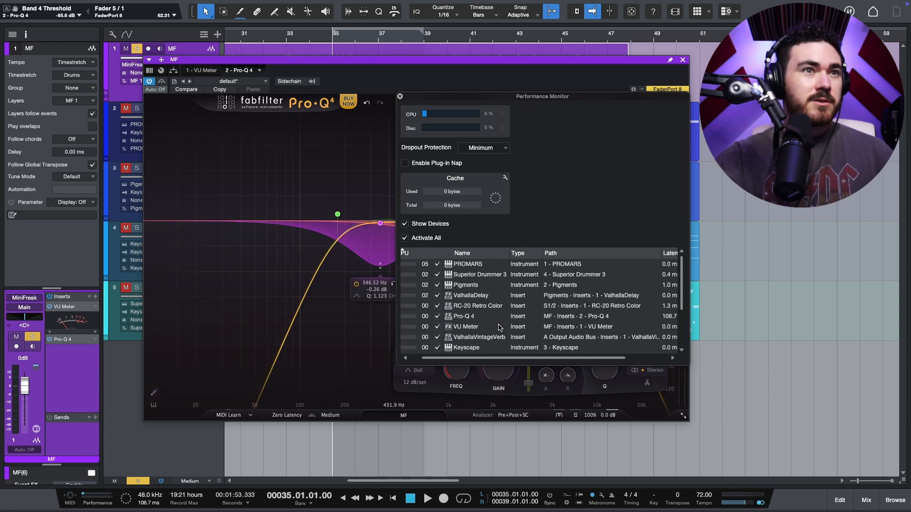
scroll(460, 319, right, 2)
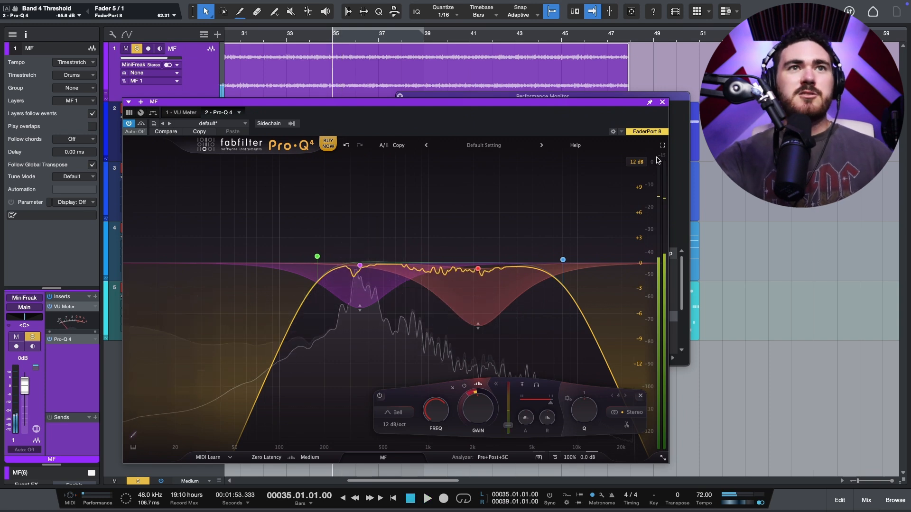
Close the Performance Monitor and raise the 2158 Hz band's threshold to about -38.9 dB during playback
click(400, 96)
click(399, 97)
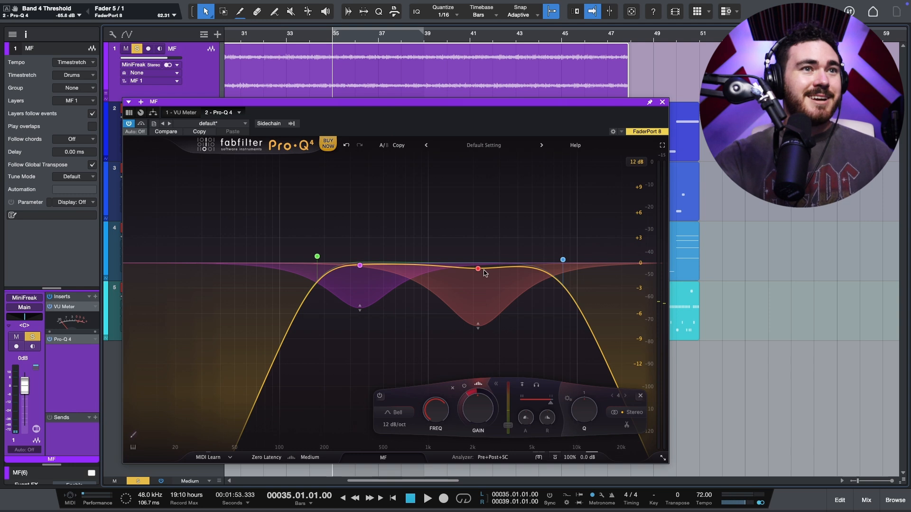
key(space)
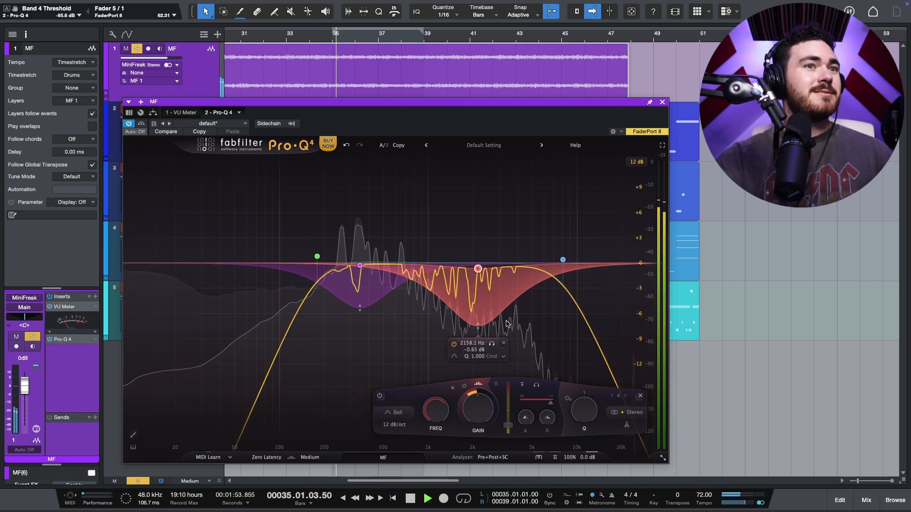
drag(511, 423, 513, 401)
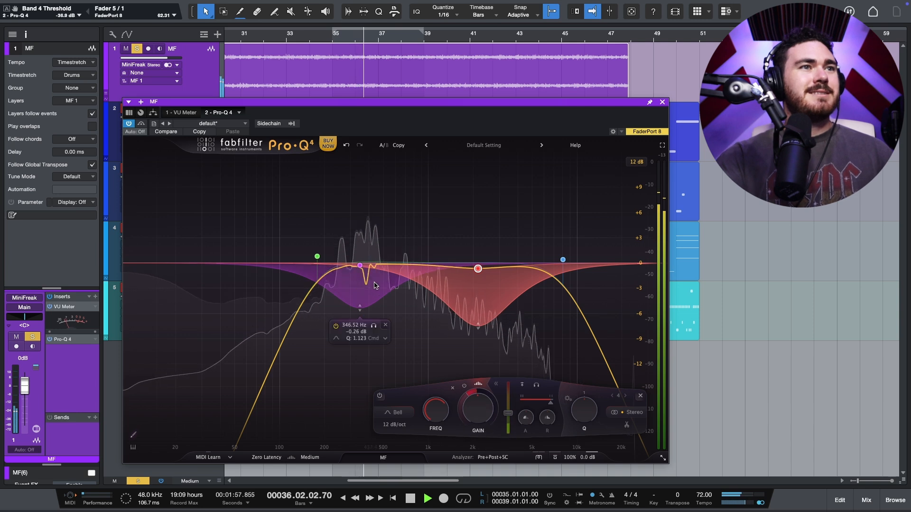
Disable and re-enable the spectral band near 350 Hz during playback to compare the sound
click(359, 265)
click(262, 396)
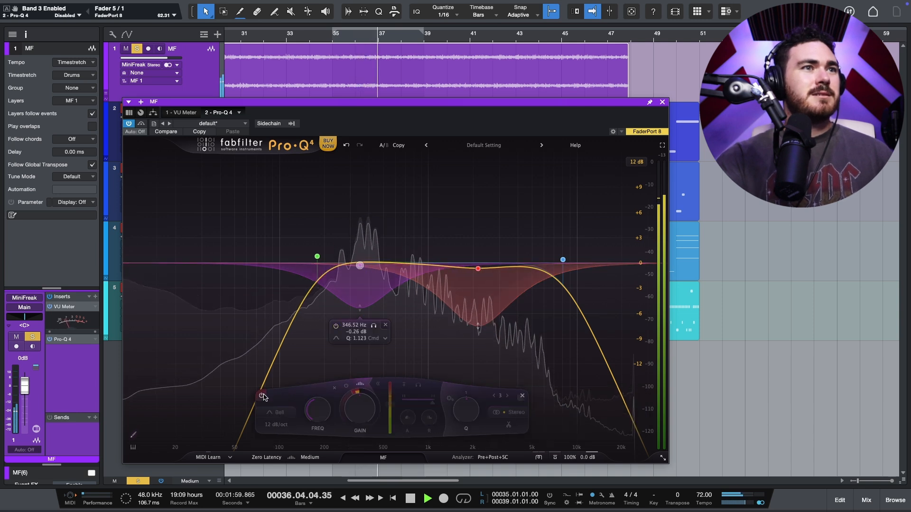
click(263, 397)
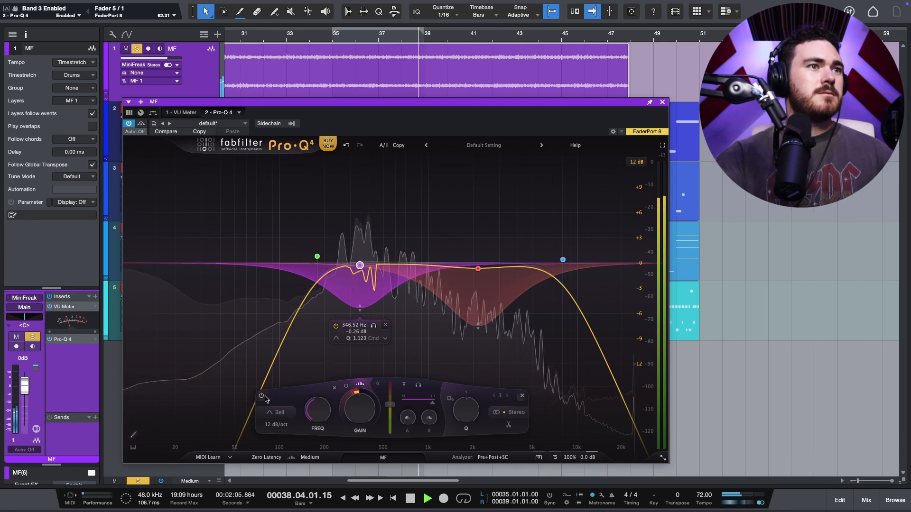
click(262, 397)
click(262, 396)
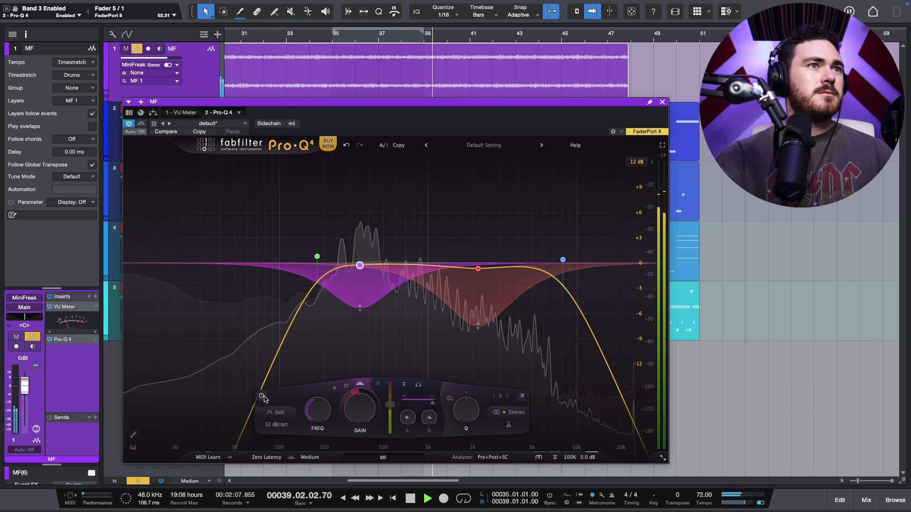
key(space)
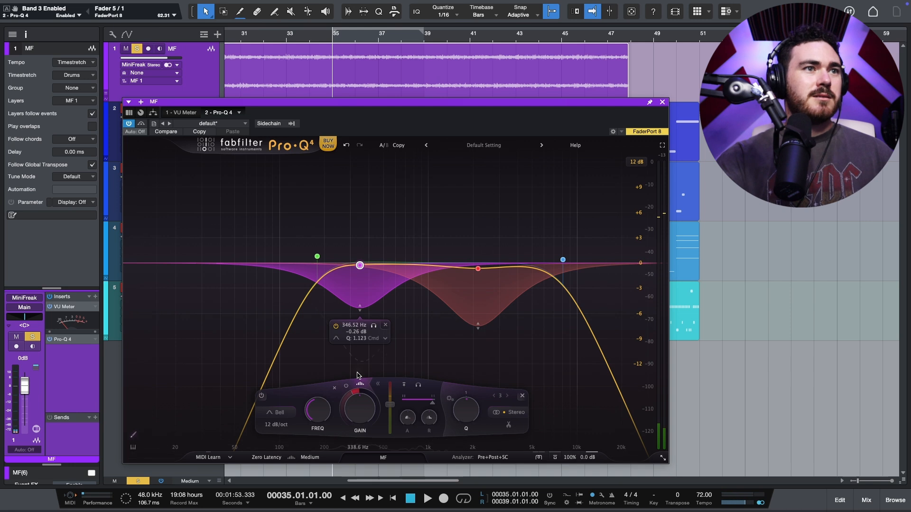
Delete the spectral bell band at about 2158 Hz during playback
key(space)
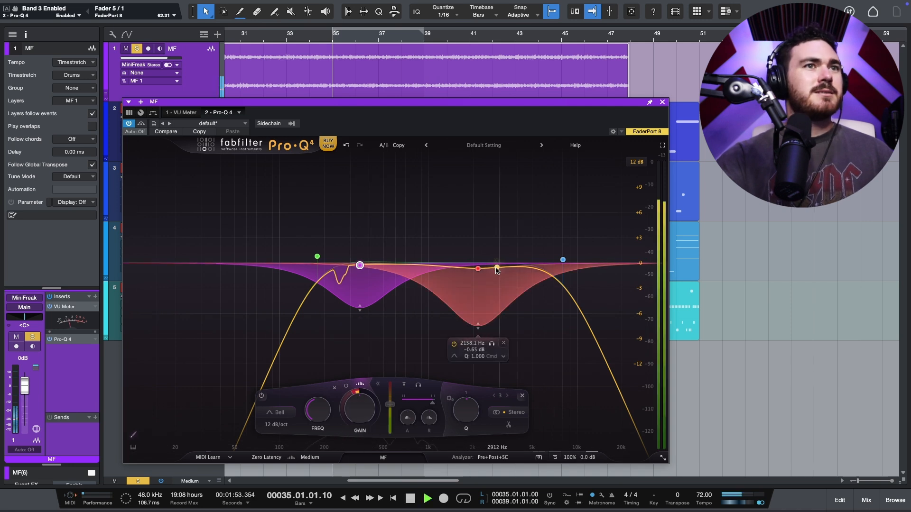
right_click(478, 269)
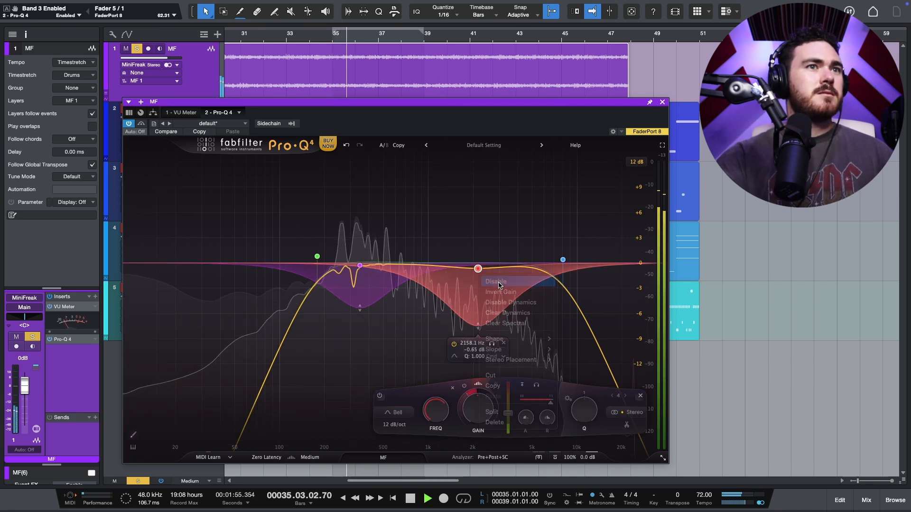
right_click(477, 269)
click(488, 421)
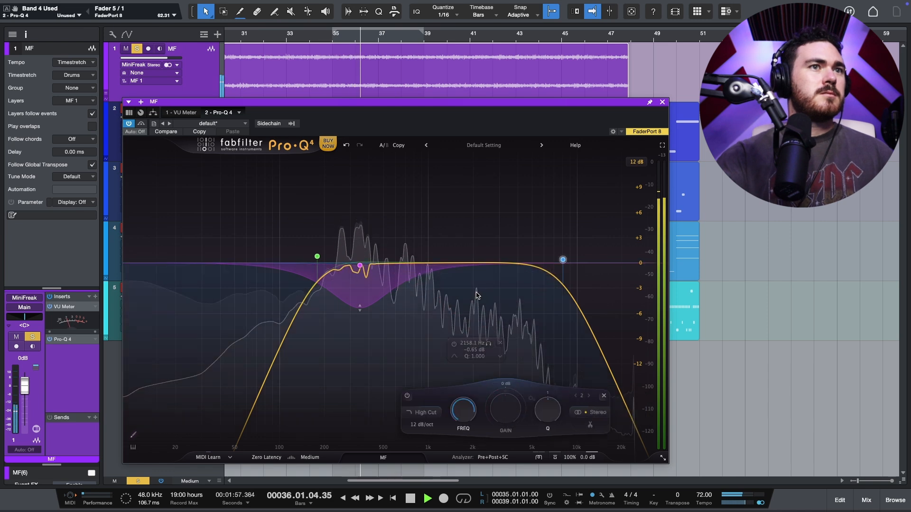
Add a bell band, split it into left and right bands, and place them at about 2098 Hz, -7.12 dB and 1837 Hz, -0.95 dB
right_click(467, 264)
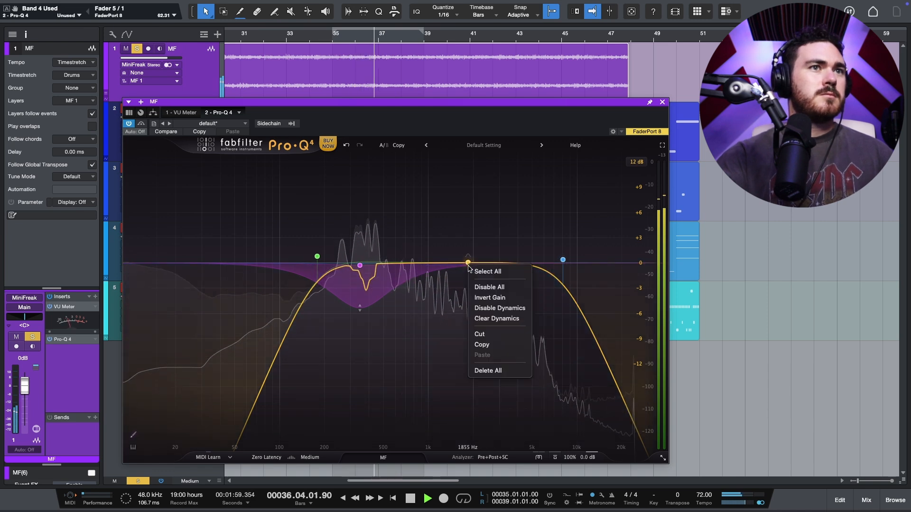
drag(460, 265, 473, 236)
right_click(474, 236)
click(497, 363)
drag(474, 235, 476, 323)
click(474, 235)
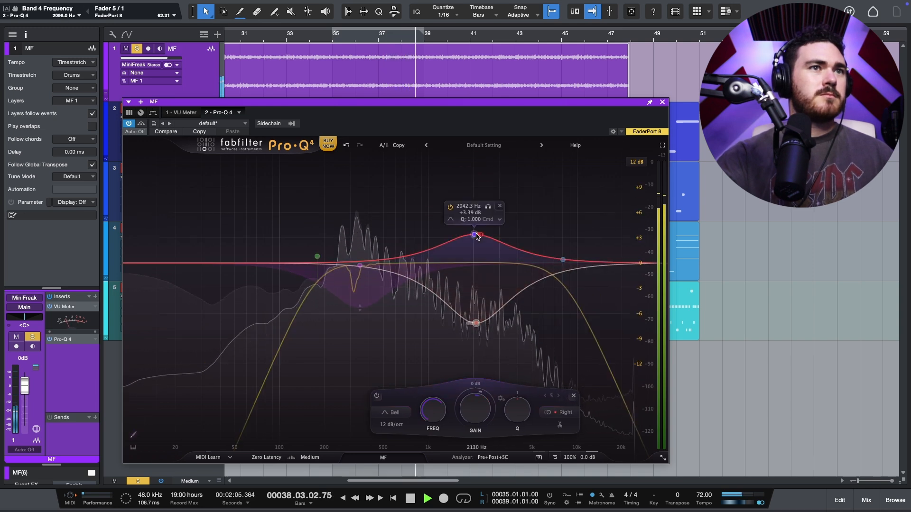
drag(475, 235, 468, 271)
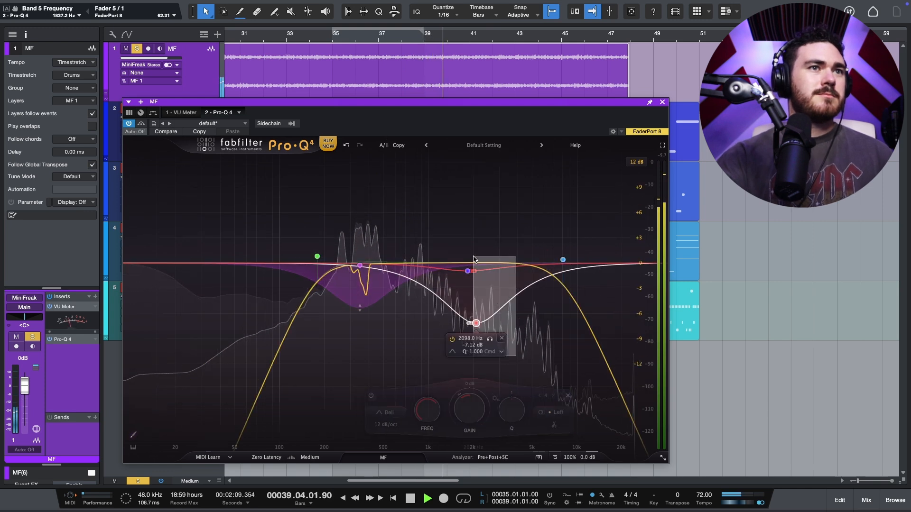
Stop playback and delete both split left and right bell bands
key(space)
right_click(467, 271)
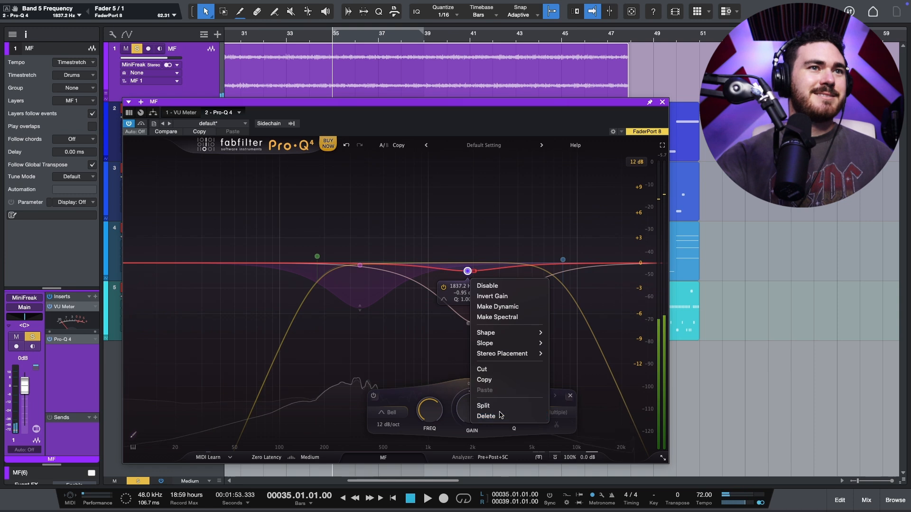
click(486, 416)
Add a dynamic bell band at about 2009 Hz with -0.35 dB gain and a dynamic range of about +1.19 dB
key(space)
drag(496, 265, 473, 266)
right_click(496, 251)
key(space)
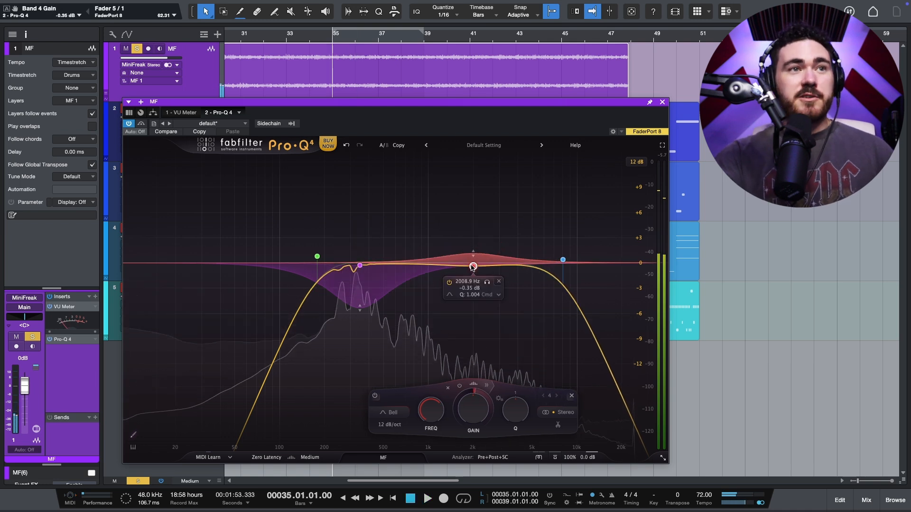
right_click(473, 267)
click(451, 374)
key(space)
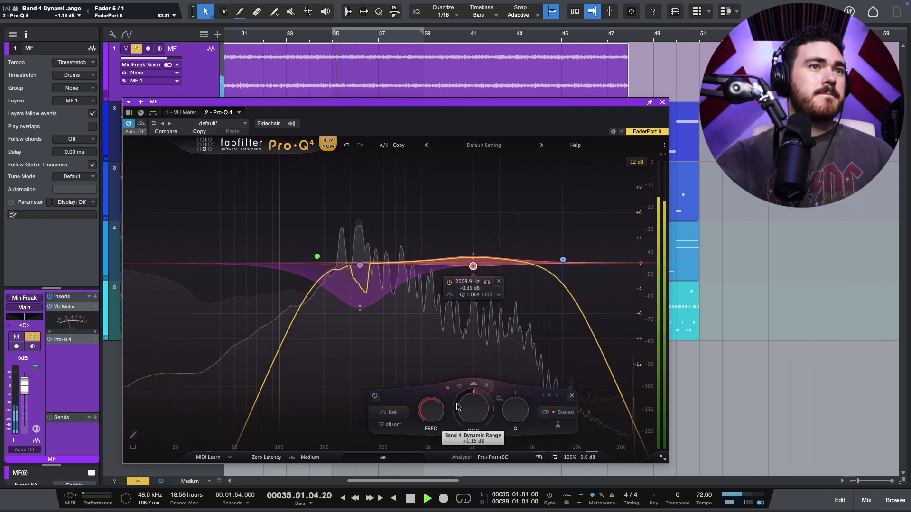
Narrow the dynamic bell to a Q of 40, shift it lower in frequency and give it a deep downward dynamic range
mouse_move(479, 271)
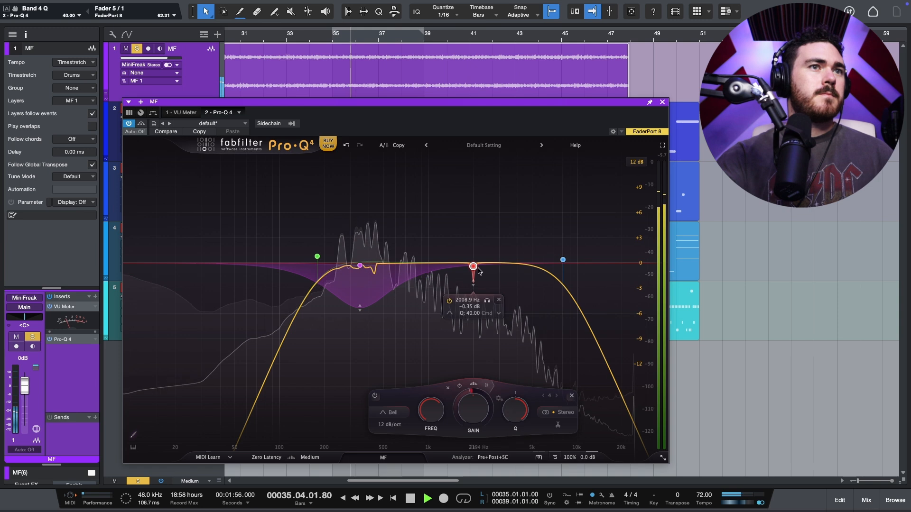
drag(475, 269, 472, 175)
click(489, 169)
double_click(456, 409)
drag(458, 392, 462, 390)
click(469, 385)
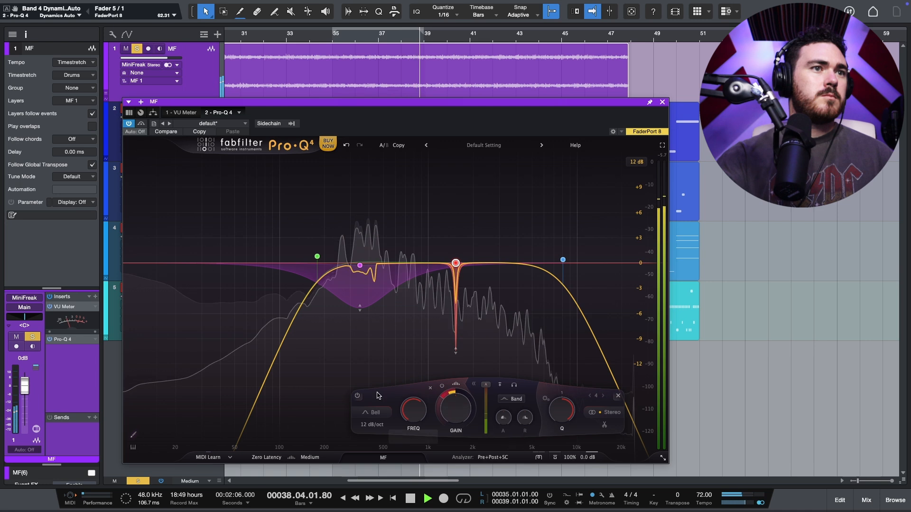
Compare the narrow dynamic band disabled and enabled, and remove it
click(358, 396)
click(358, 397)
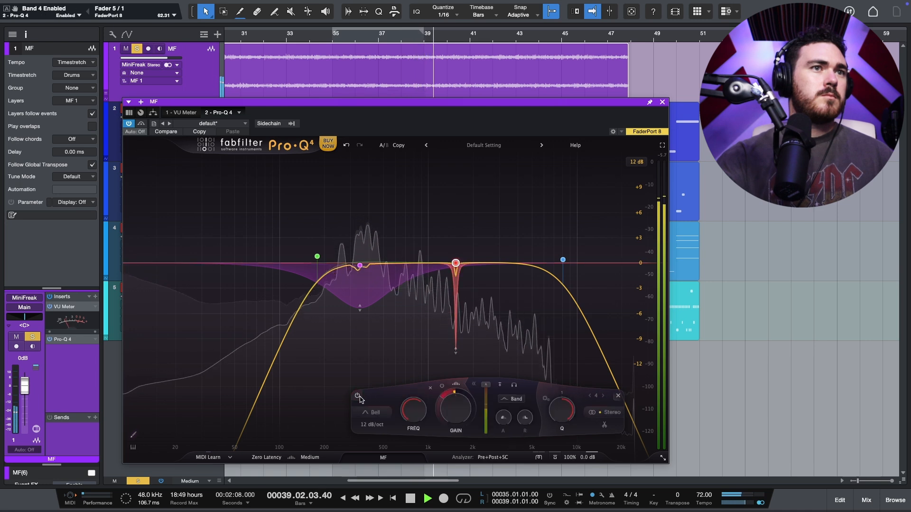
click(619, 396)
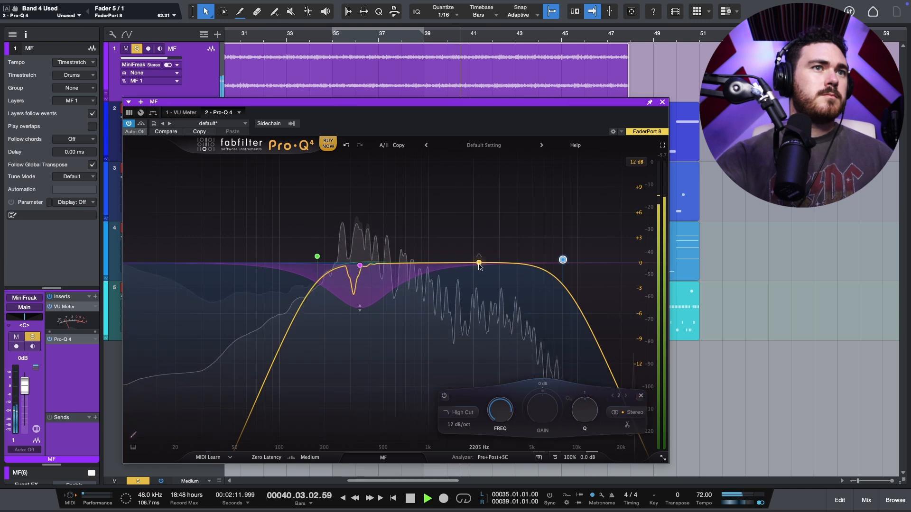
Add a bell band at about 2602 Hz with +3.78 dB gain and change it to a tilt shape
drag(479, 264, 490, 232)
right_click(489, 232)
click(490, 233)
click(466, 217)
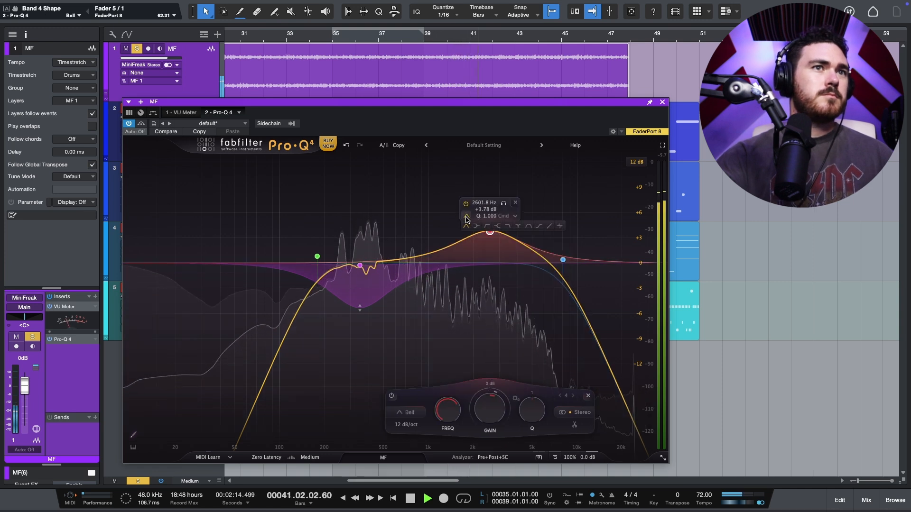
click(549, 227)
Change the tilt band to an All Pass shape, sweep it to about 1914.5 Hz while listening, and delete it
drag(489, 231, 436, 205)
right_click(435, 205)
click(436, 205)
click(414, 191)
click(508, 202)
drag(440, 268, 473, 264)
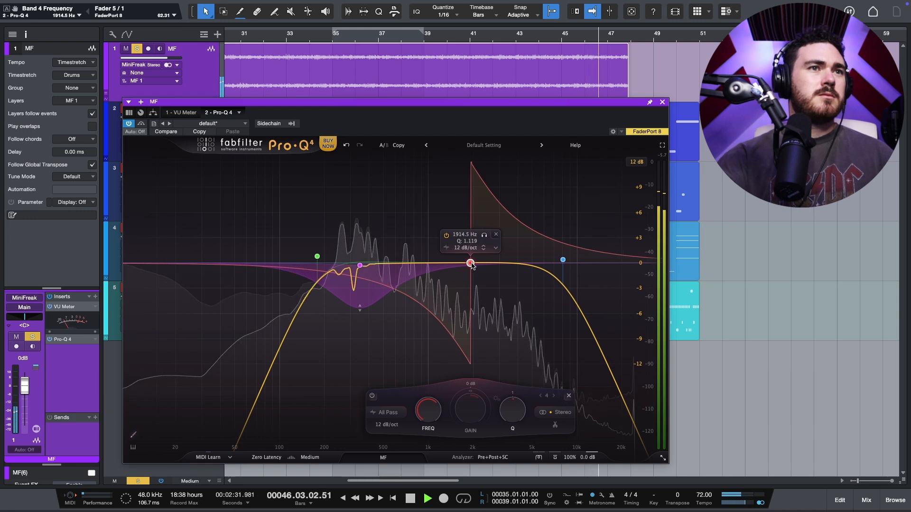
click(492, 370)
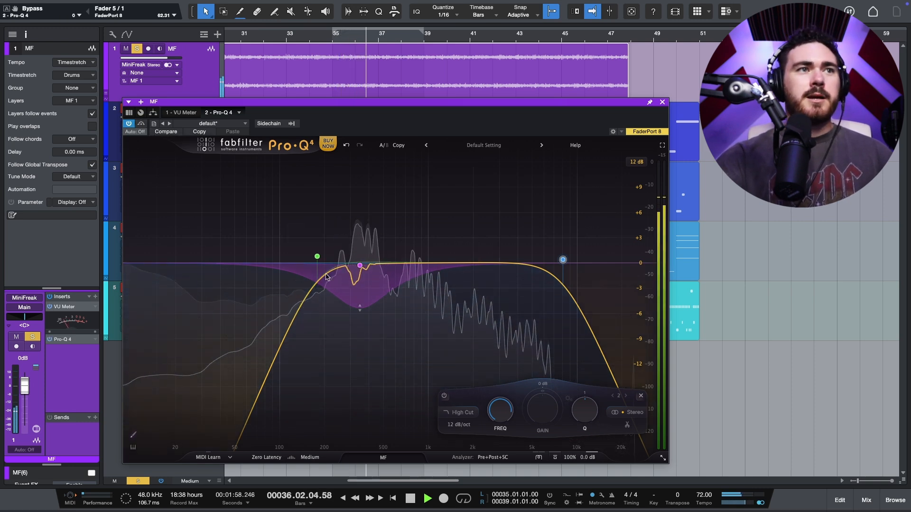
Set Pro-Q 4's Character mode to Subtle and audition it during playback
key(space)
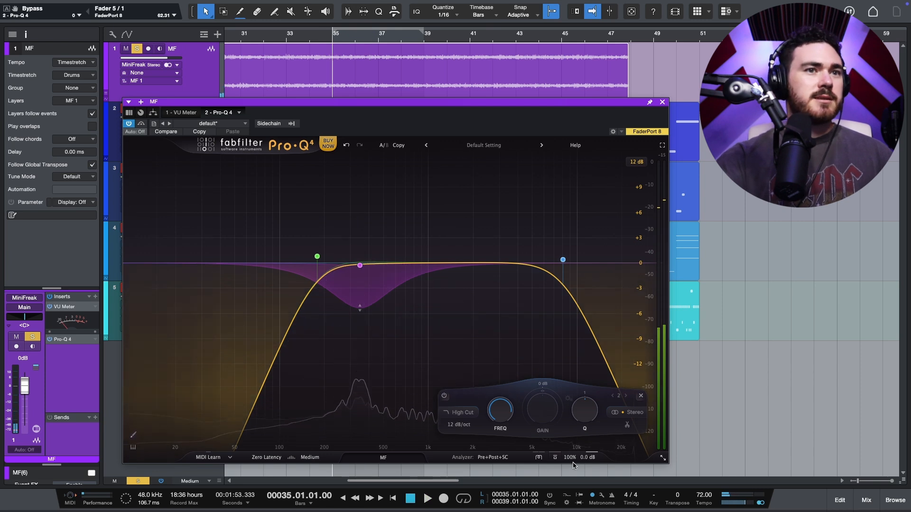
click(540, 457)
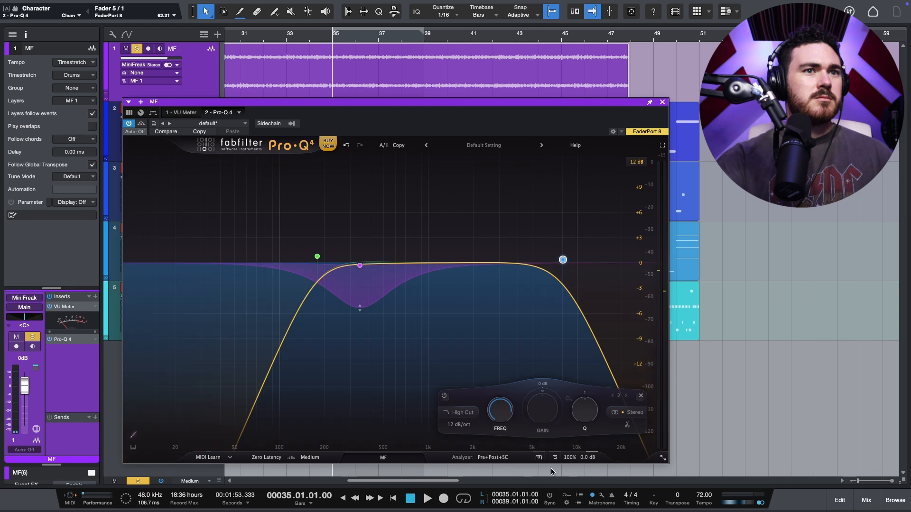
click(539, 458)
key(space)
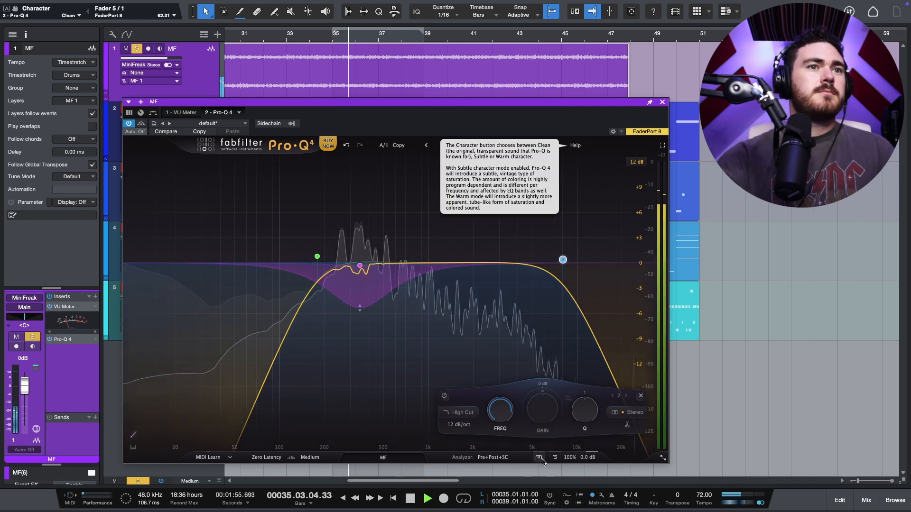
click(543, 461)
click(560, 483)
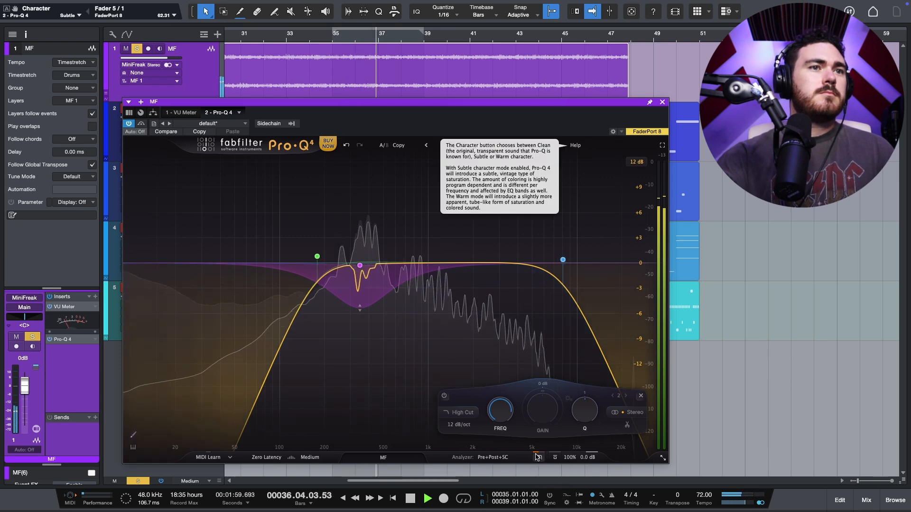
Compare the Warm, Subtle and Clean Character modes during playback, settling on Warm
click(537, 457)
click(544, 489)
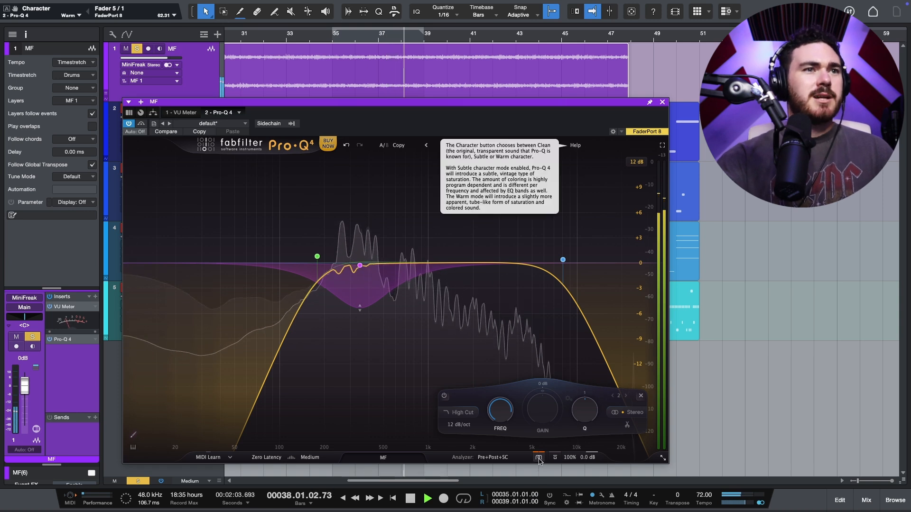
click(539, 458)
click(548, 488)
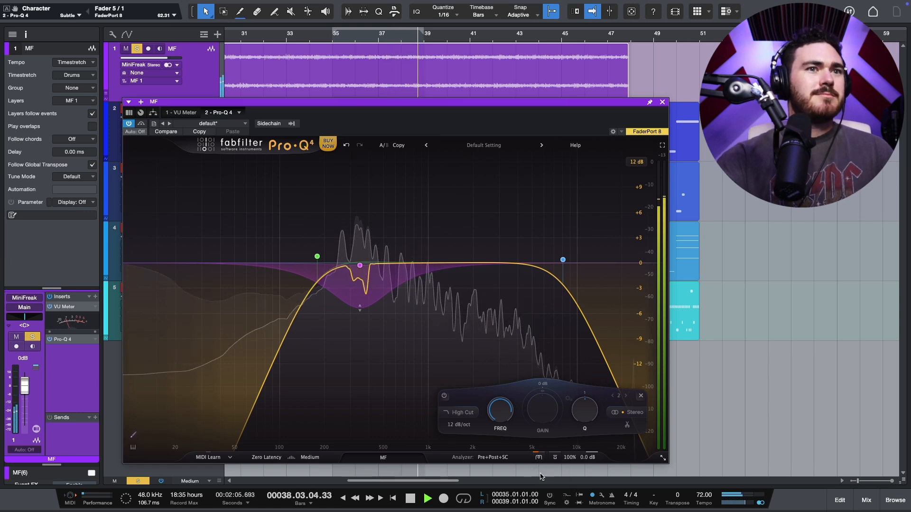
click(539, 458)
click(551, 471)
click(539, 458)
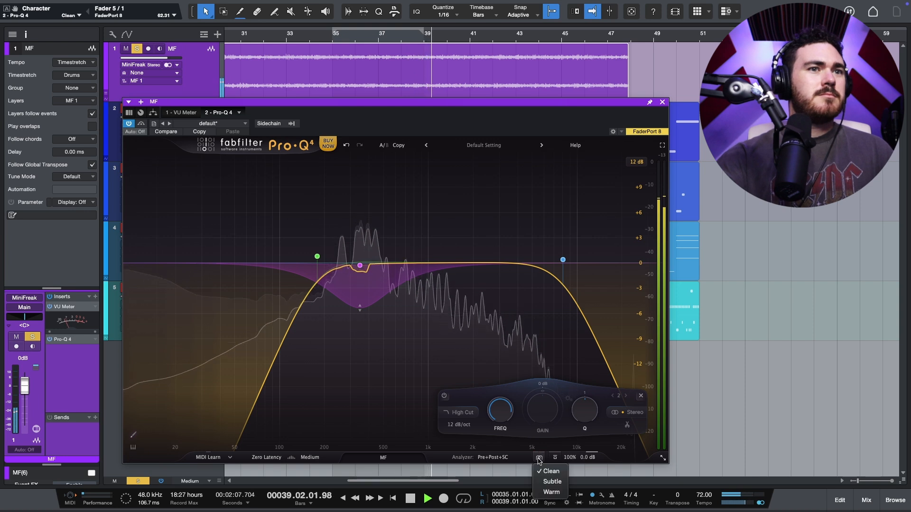
click(551, 492)
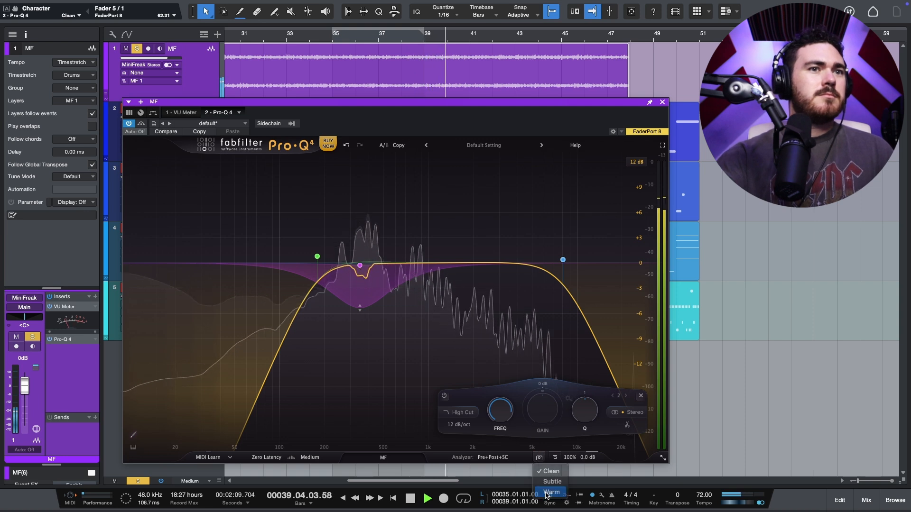
Move the low cut to about 164.55 Hz and compare the track with Pro-Q 4 bypassed and active
mouse_move(317, 256)
mouse_down()
mouse_move(209, 264)
mouse_move(312, 259)
mouse_up()
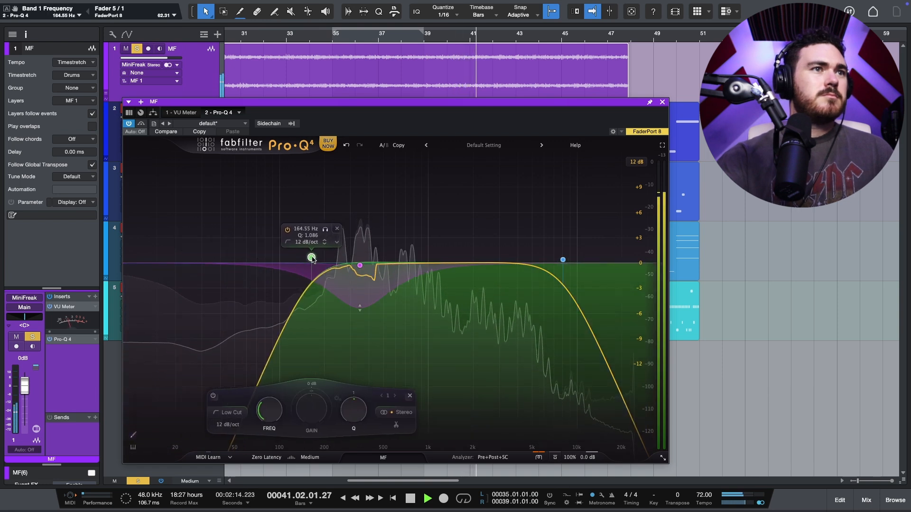
click(141, 124)
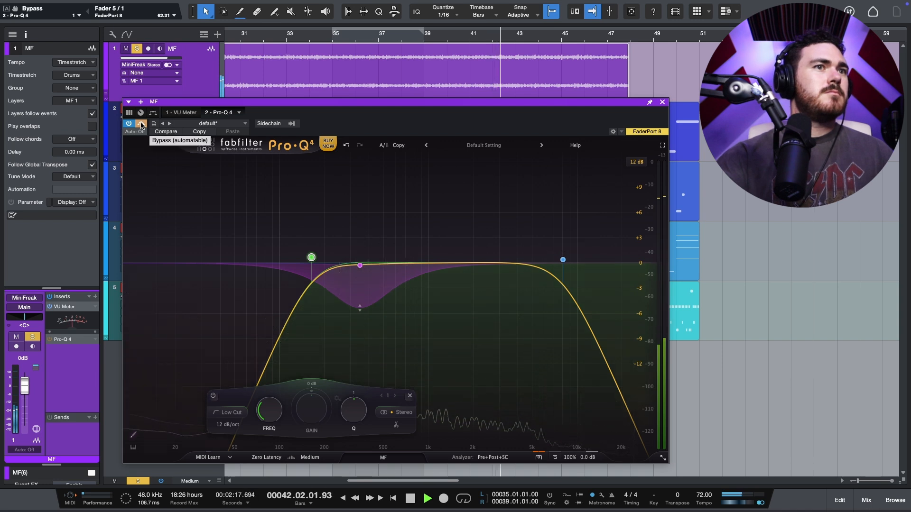
click(141, 124)
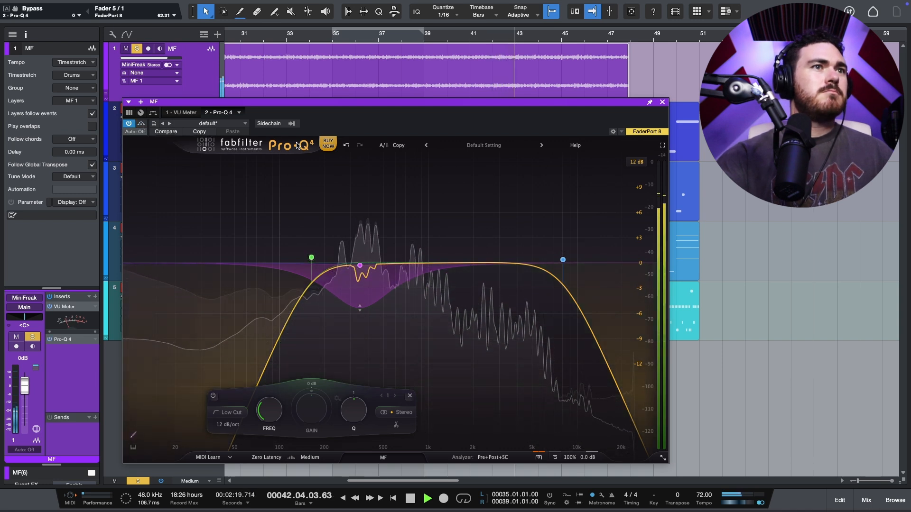
key(space)
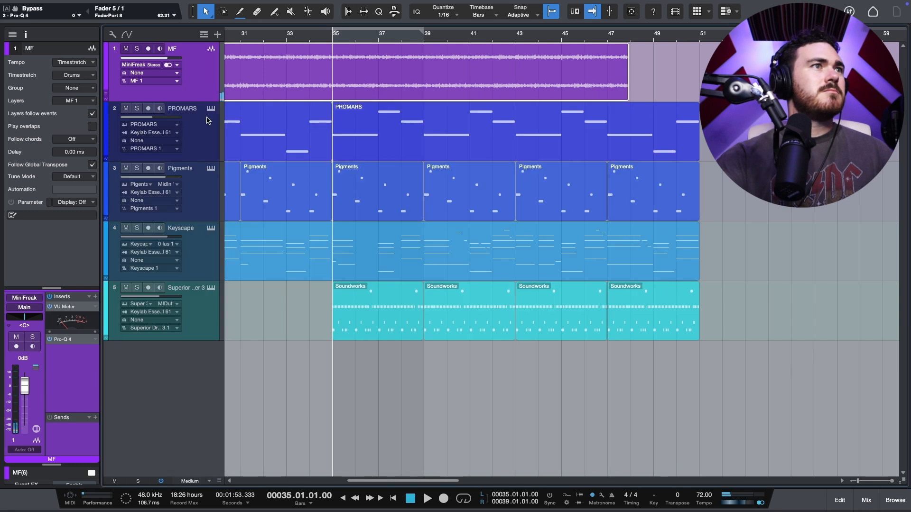
Solo the PROMARS track, start playback and add Pro-Q 4 to its inserts
click(199, 130)
key(space)
click(95, 320)
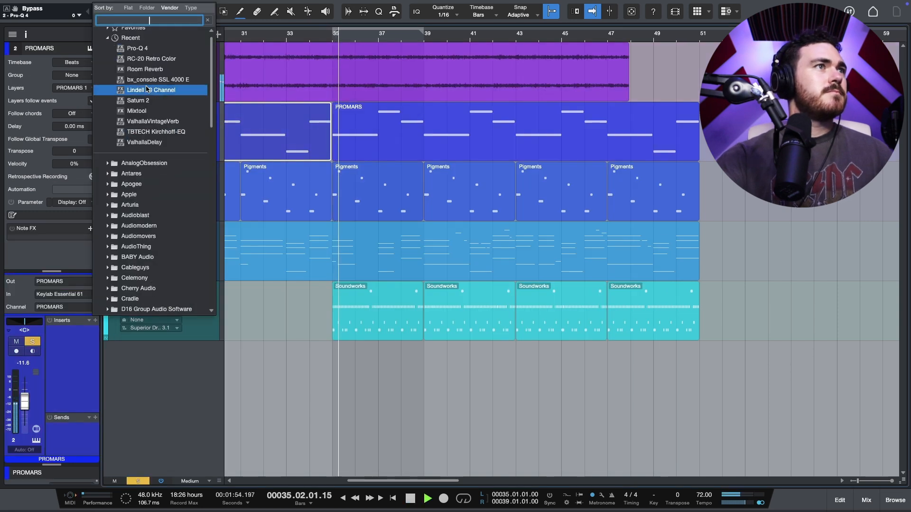
click(144, 48)
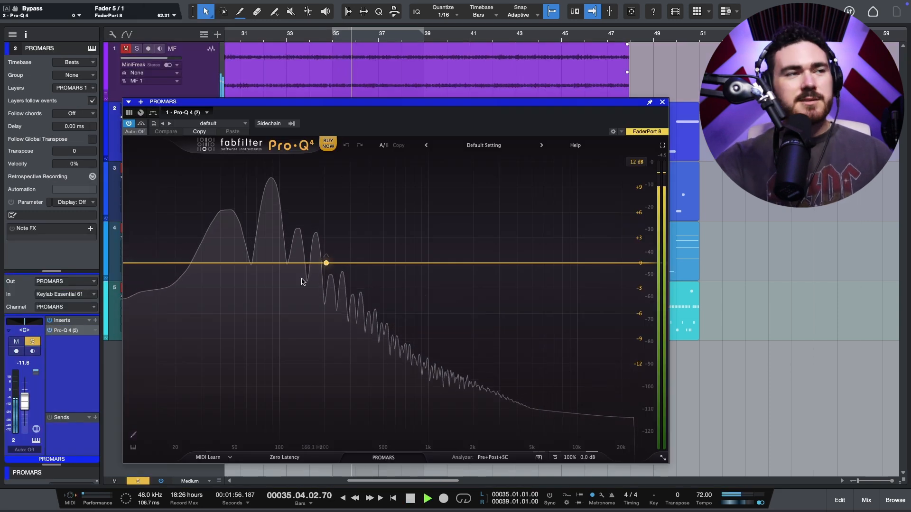
Add a 12 dB/oct low cut to PROMARS and audition it while sweeping it to about 31.9 Hz
drag(139, 266, 200, 261)
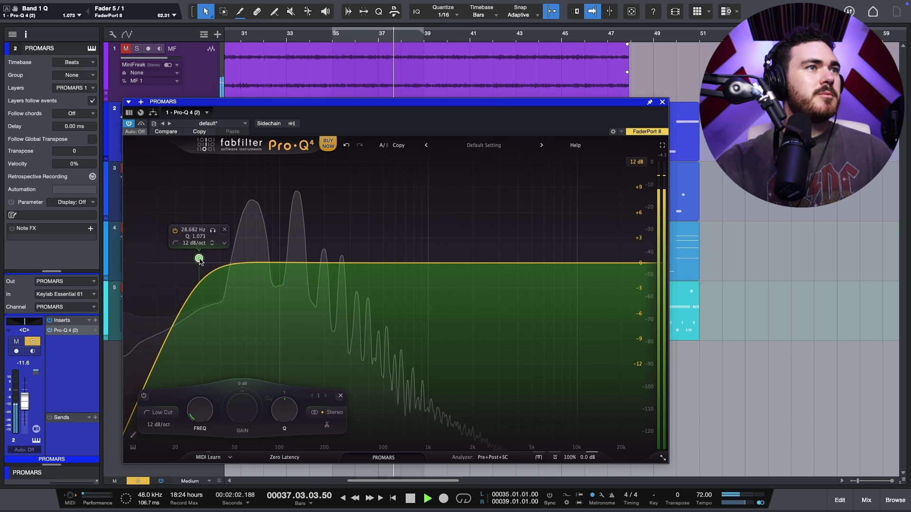
drag(216, 231, 224, 231)
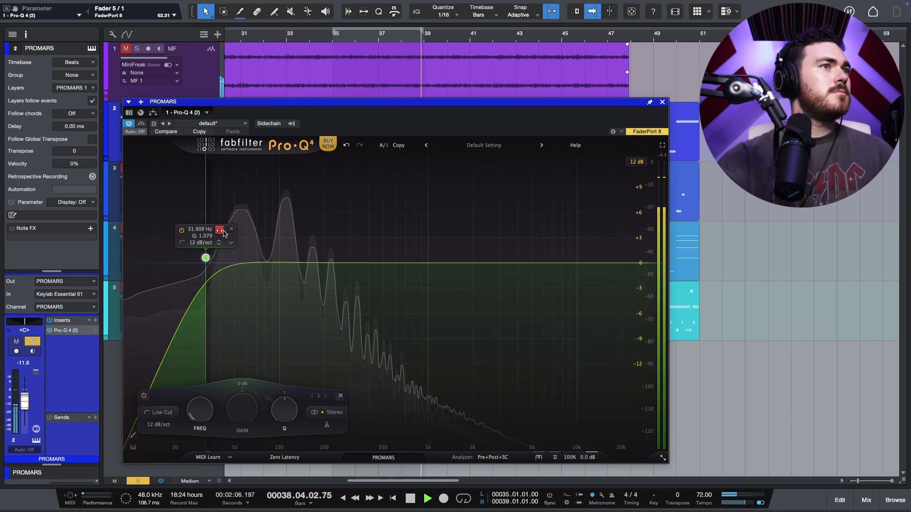
key(space)
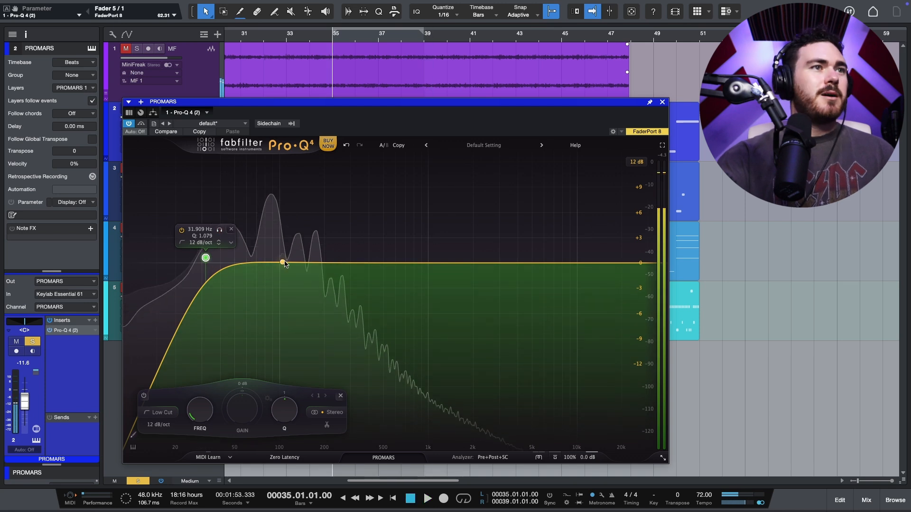
Add a bell band at about 109.45 Hz with a Q of about 0.49 and a dynamic range of about -4.38 dB
click(279, 264)
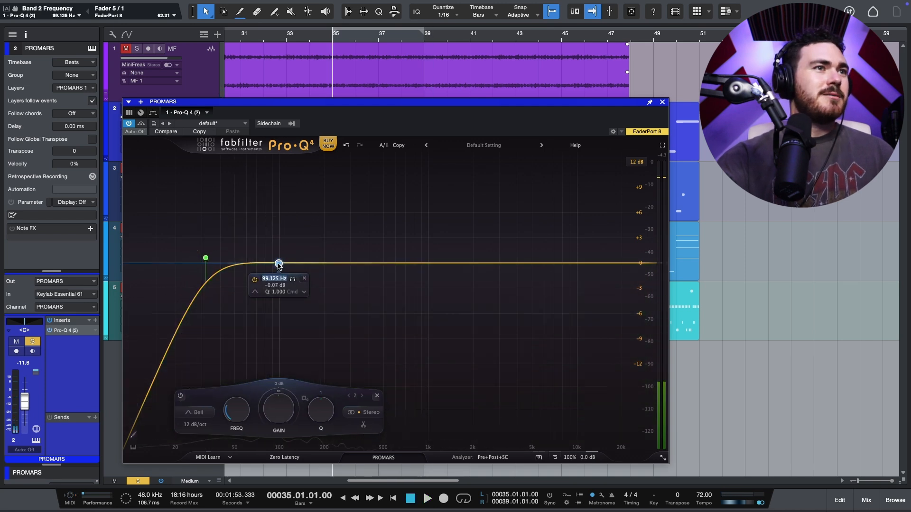
mouse_move(278, 265)
mouse_down()
mouse_move(250, 239)
mouse_move(281, 248)
mouse_move(285, 262)
mouse_up()
scroll(278, 248, down, 4)
right_click(282, 248)
click(325, 290)
drag(287, 393, 279, 399)
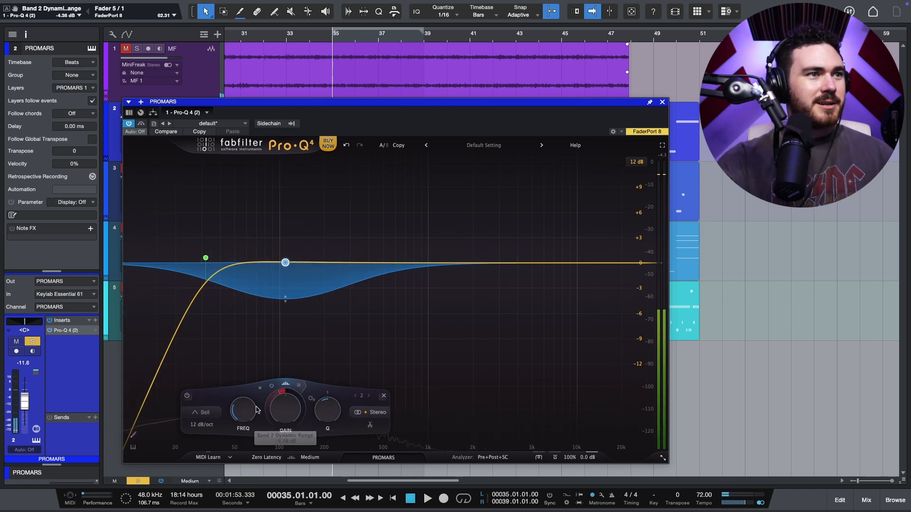
click(212, 416)
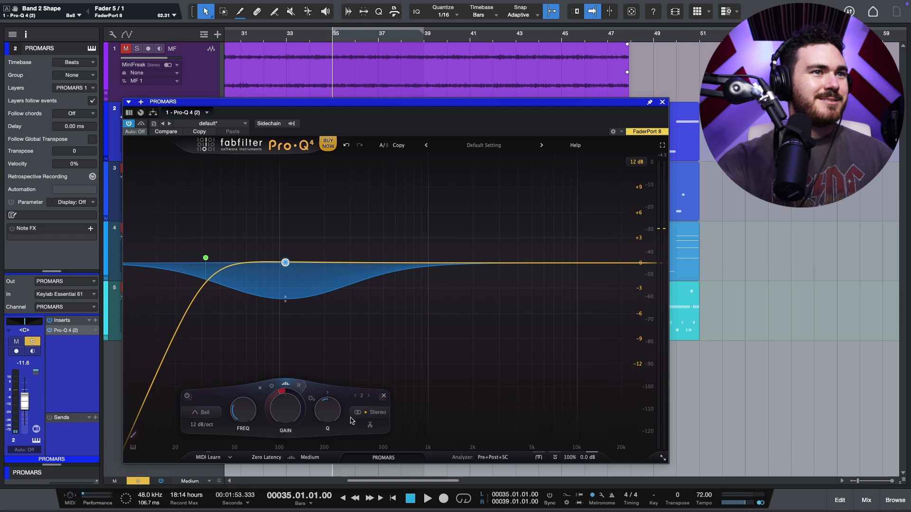
Make the bell band spectral with minimum density and a threshold of about -12.4 dB, and compare it with Pro-Q 4 bypassed
click(301, 390)
key(space)
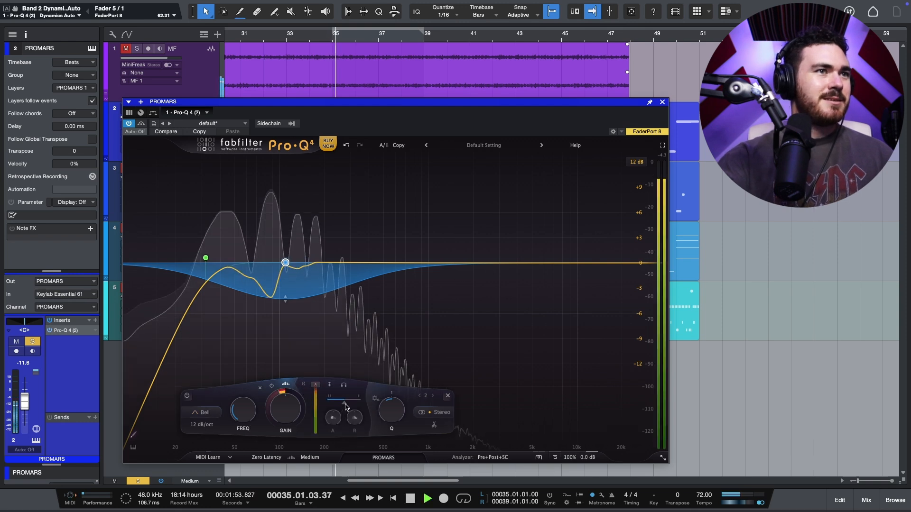
drag(346, 405, 293, 407)
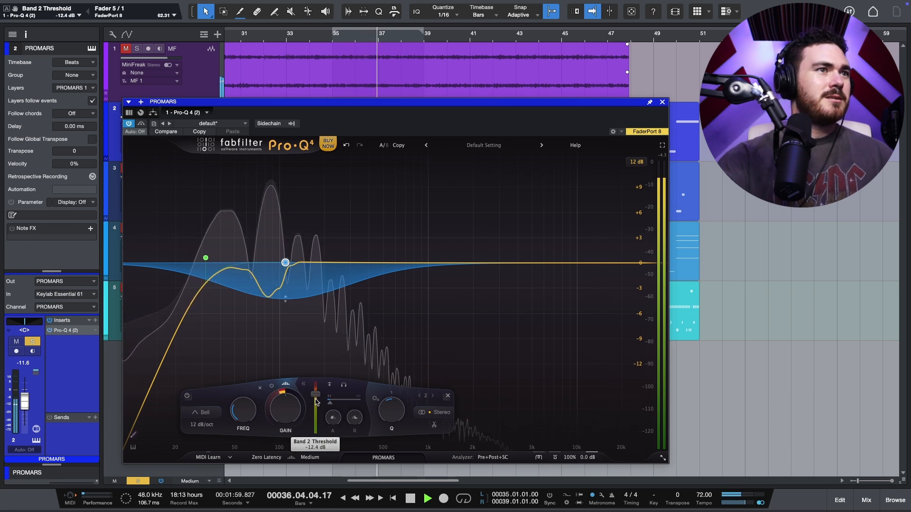
drag(315, 395, 319, 393)
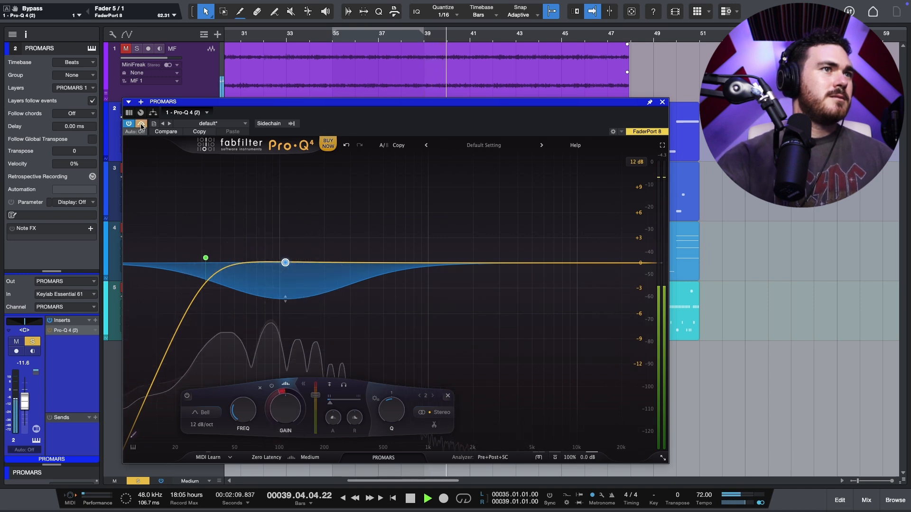
key(space)
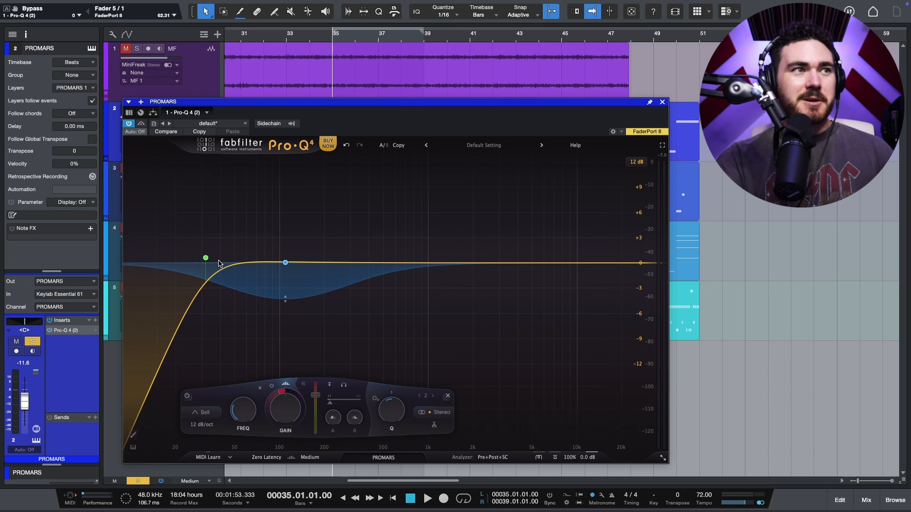
Move the low cut to about 26.27 Hz and widen the spectral bell band to a Q of 0.230 during playback
drag(209, 262, 197, 260)
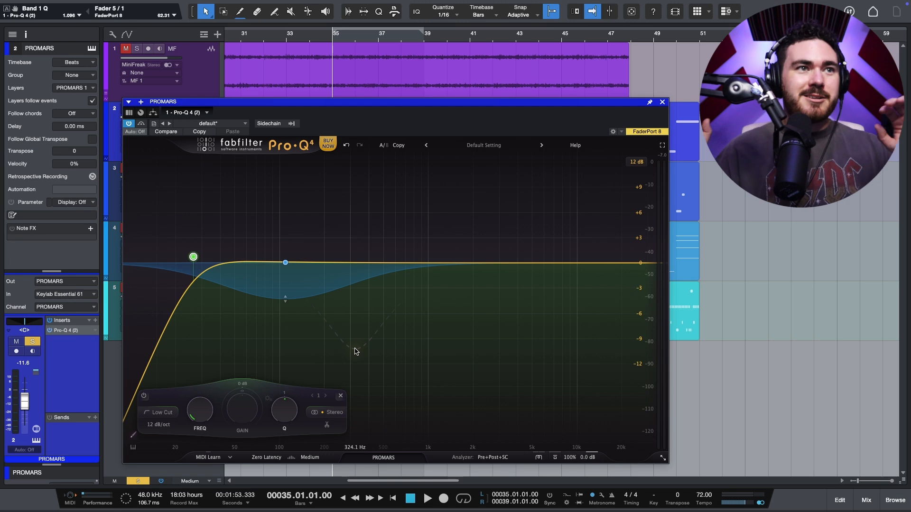
key(space)
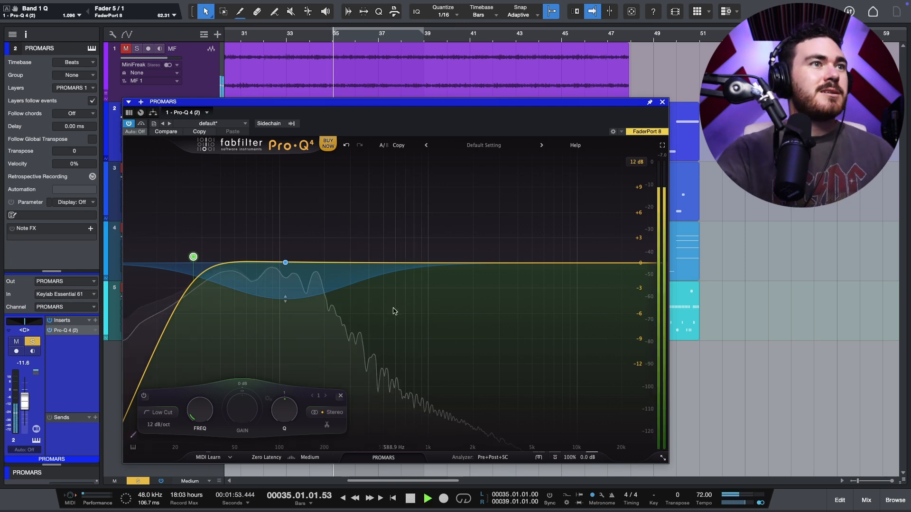
mouse_move(182, 250)
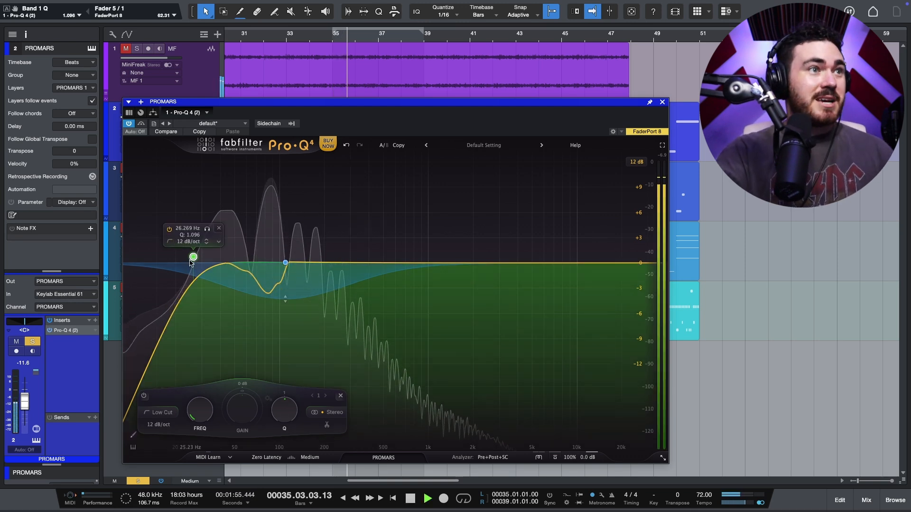
click(285, 263)
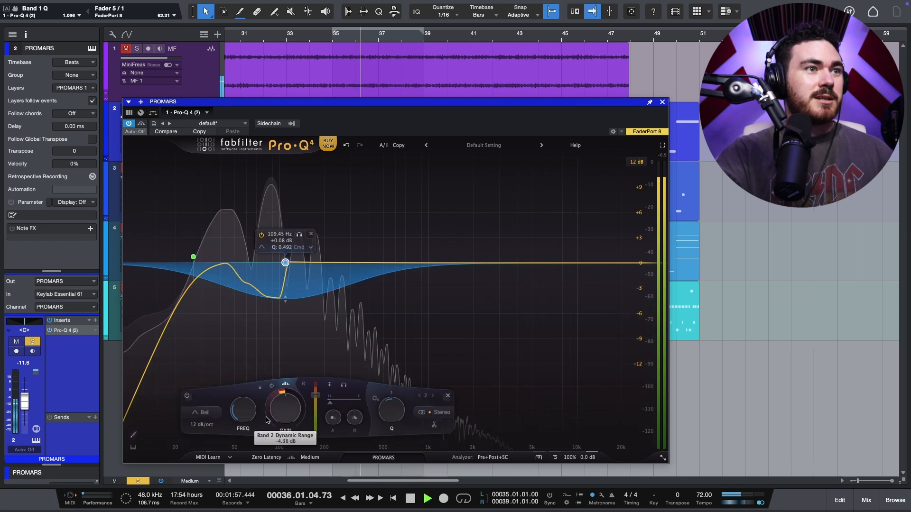
drag(395, 413, 384, 425)
mouse_move(297, 280)
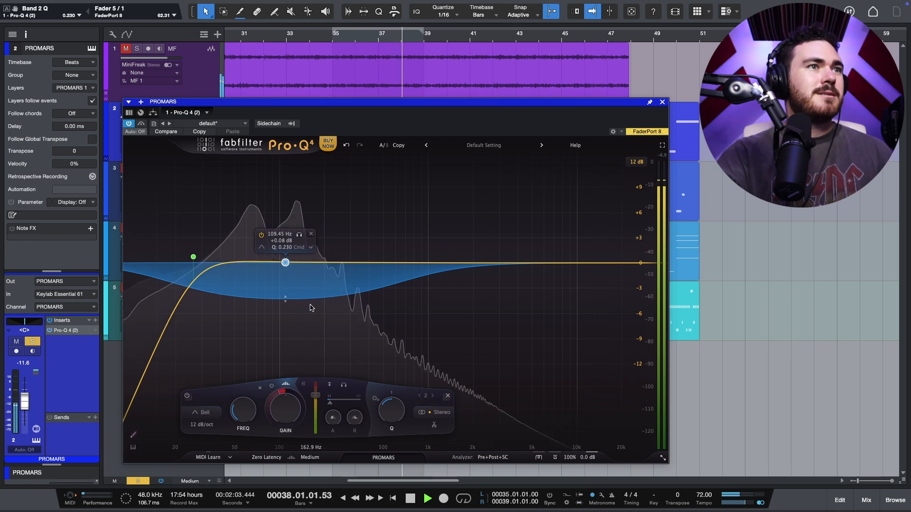
mouse_move(315, 399)
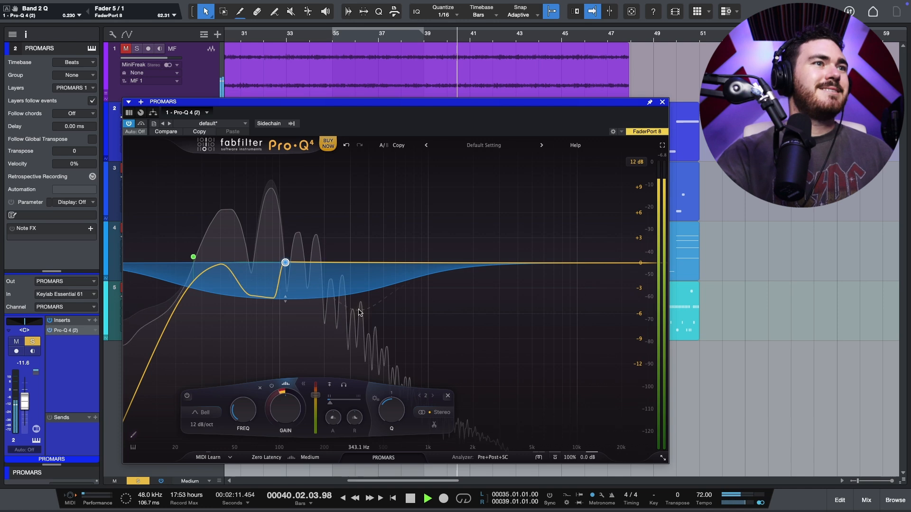
Compare PROMARS with Pro-Q 4 bypassed and active, replaying from bar 42
click(141, 123)
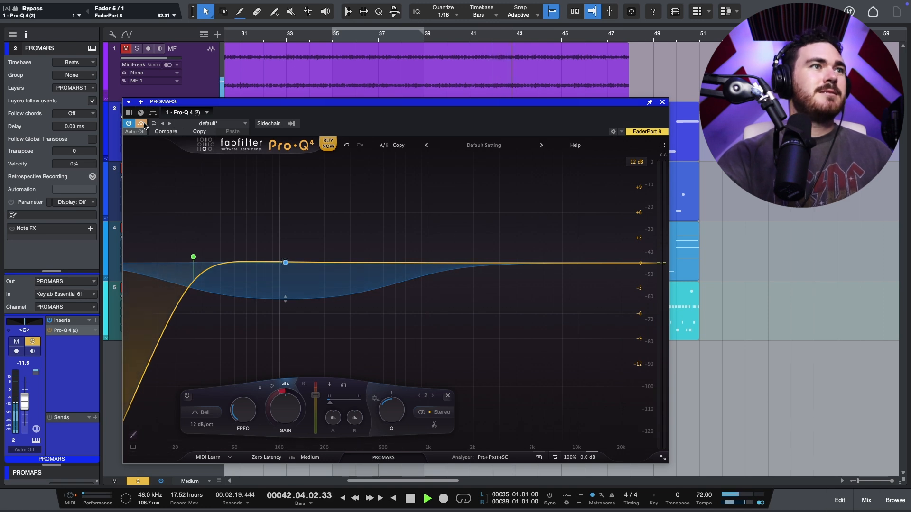
click(506, 39)
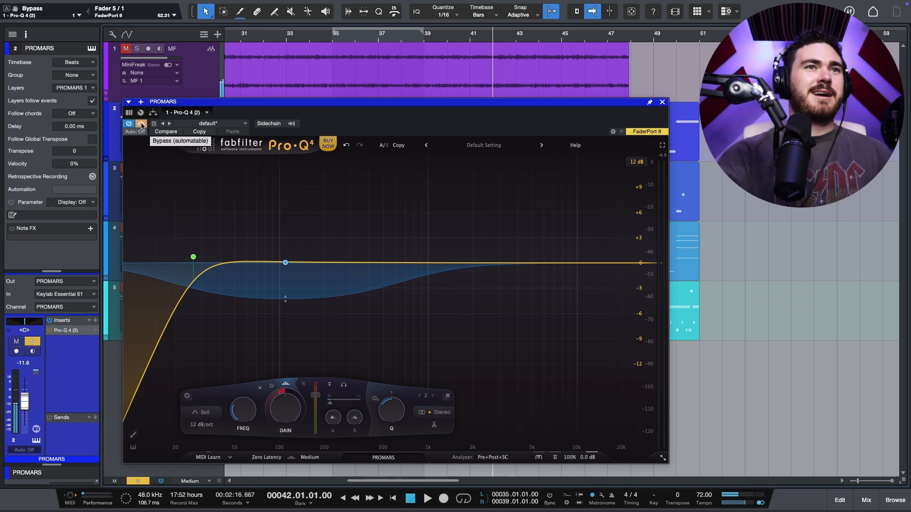
key(space)
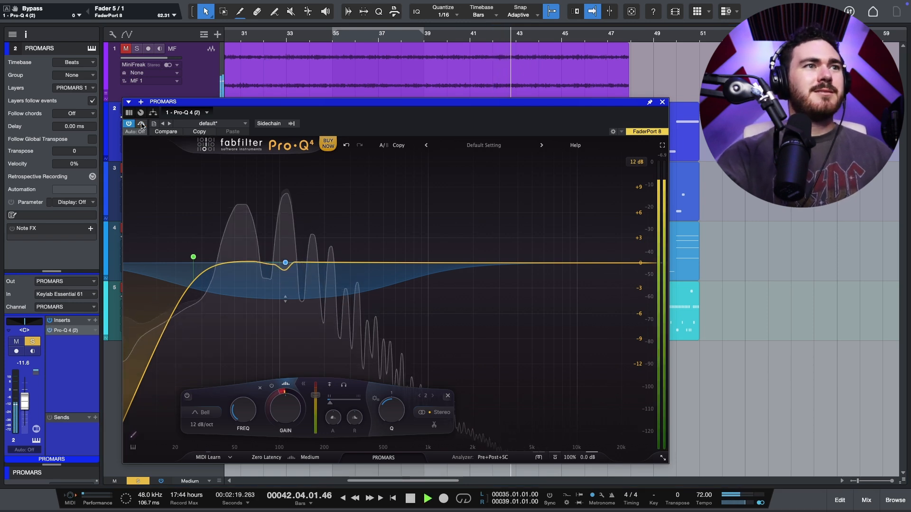
key(space)
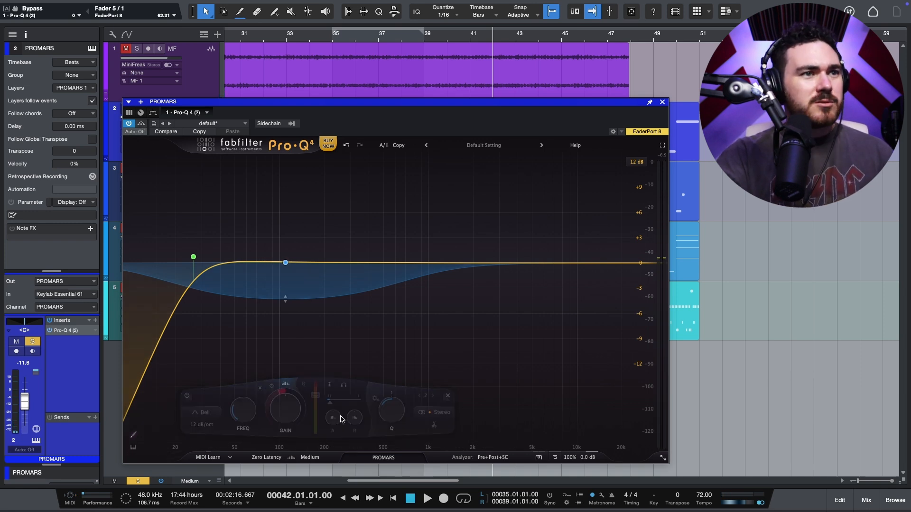
Add a 12 dB/oct high cut at about 567.5 Hz and compare the Warm and Subtle Character modes, keeping Warm
click(283, 264)
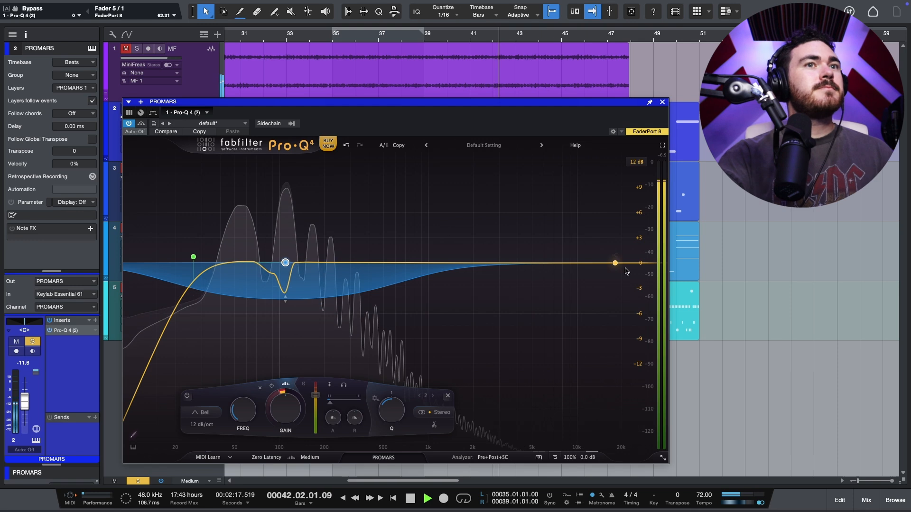
drag(645, 264, 391, 253)
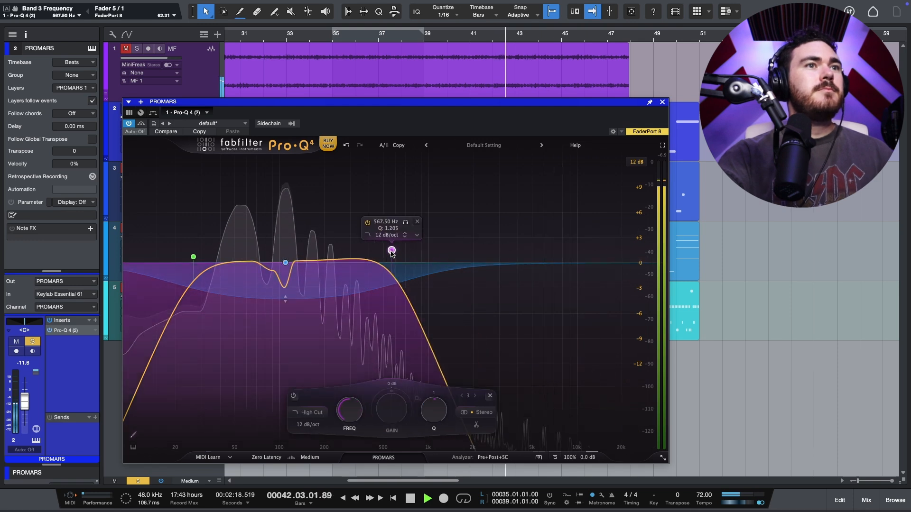
click(552, 457)
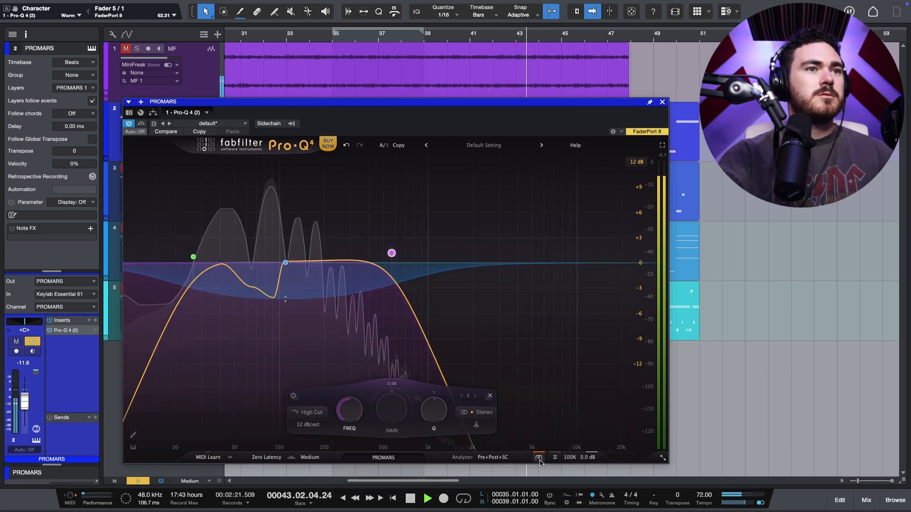
click(539, 458)
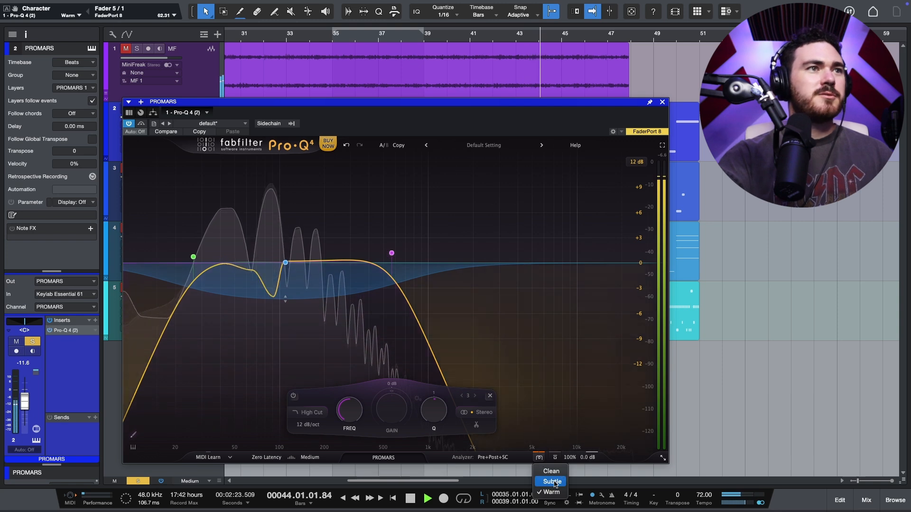
click(539, 458)
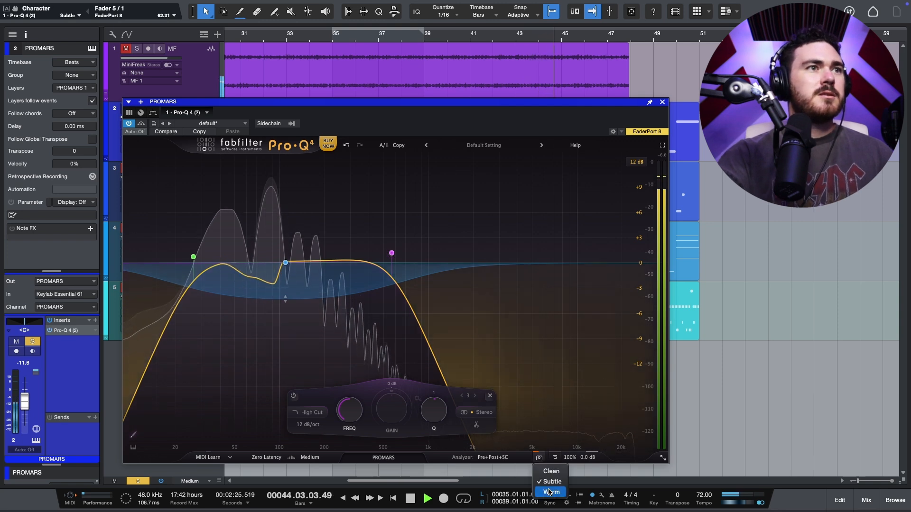
click(549, 493)
Audition the high cut, compare Pro-Q 4 bypassed in the full mix, and raise the high cut to just above 5 kHz
mouse_move(392, 255)
drag(410, 222, 414, 229)
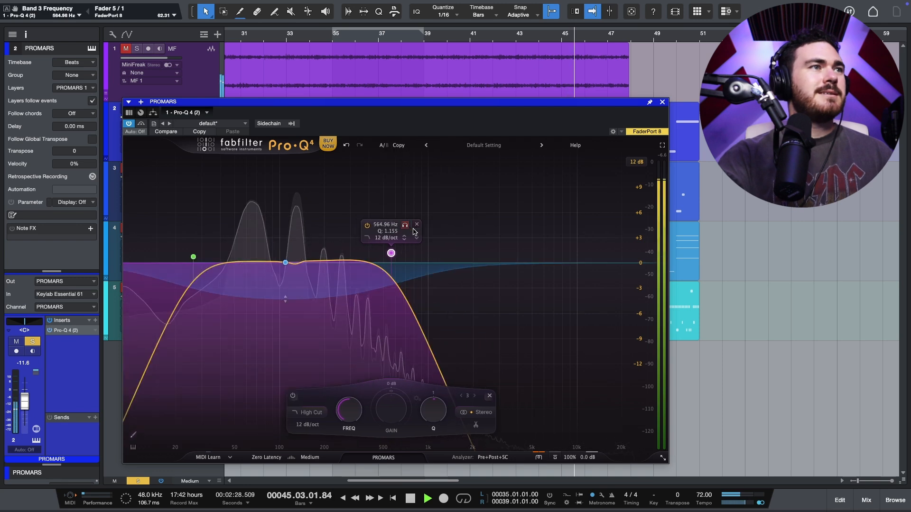
click(141, 124)
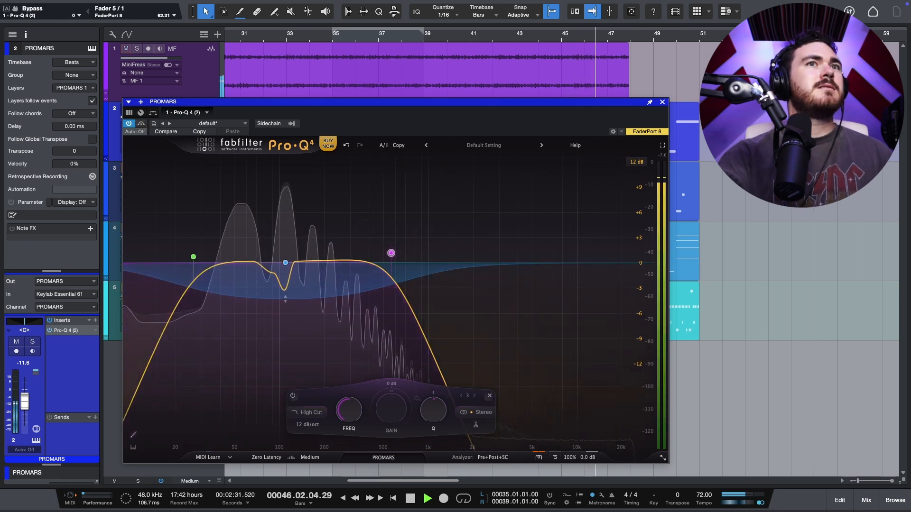
drag(392, 253, 537, 257)
Try a boosted bell band swept through the mids to about 1200 Hz at +1.61 dB, and delete it
drag(464, 263, 367, 197)
drag(372, 127, 439, 250)
key(space)
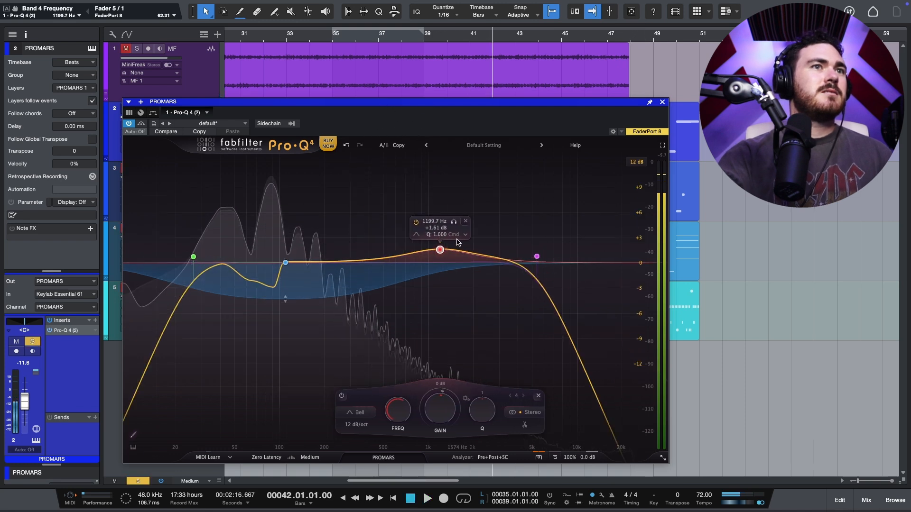
click(466, 222)
Unsolo PROMARS, resume playback of the full mix and close the Pro-Q 4 window
key(s)
key(space)
click(663, 102)
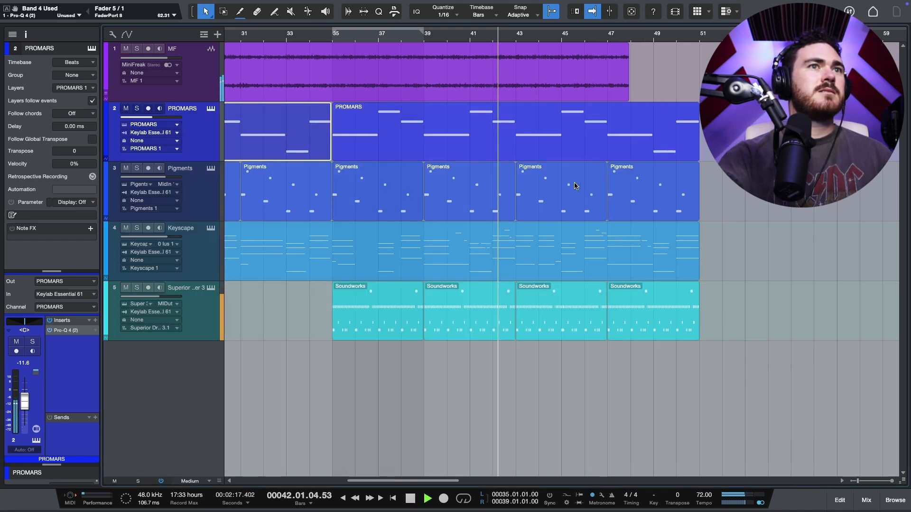
Solo the Pigments track, insert Pro-Q 4 ahead of ValhallaDelay and start playback
click(573, 186)
key(s)
key(space)
click(94, 321)
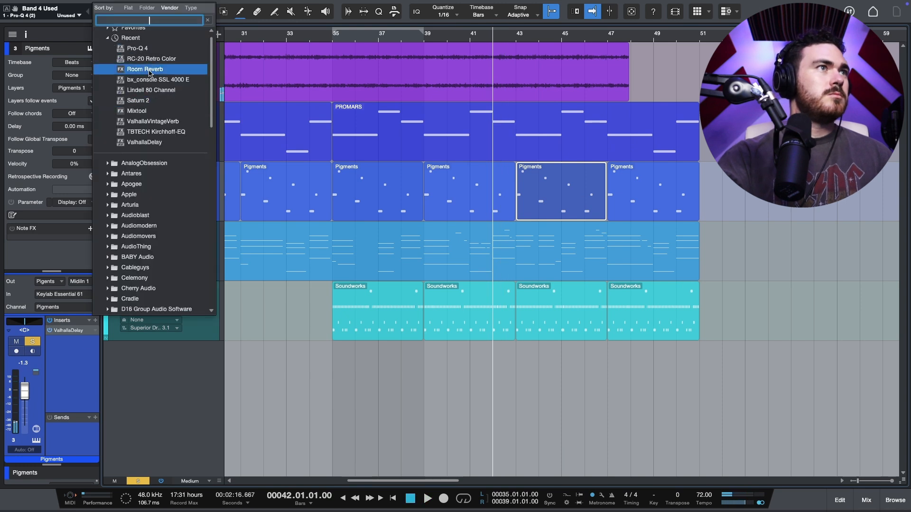
click(147, 52)
key(space)
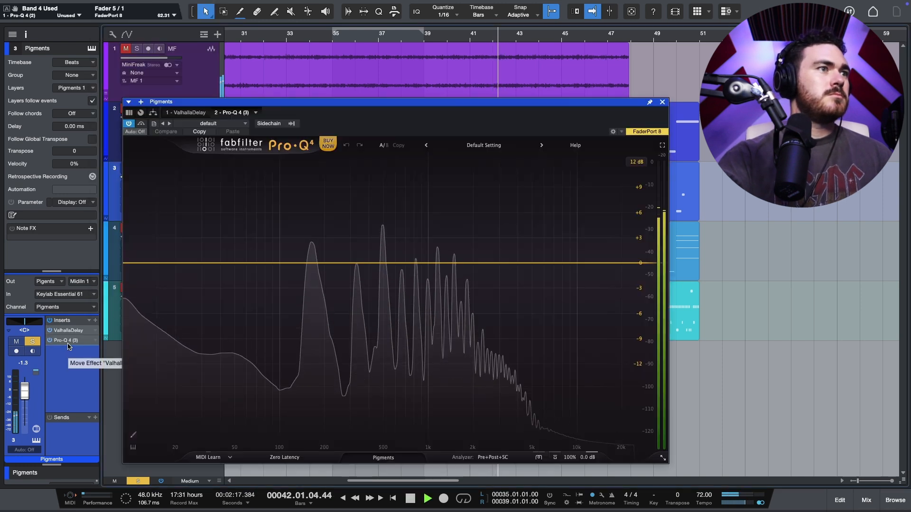
Add a low cut at about 140 Hz and a high cut at about 5376 Hz to Pigments, both 12 dB/oct
drag(140, 263, 300, 261)
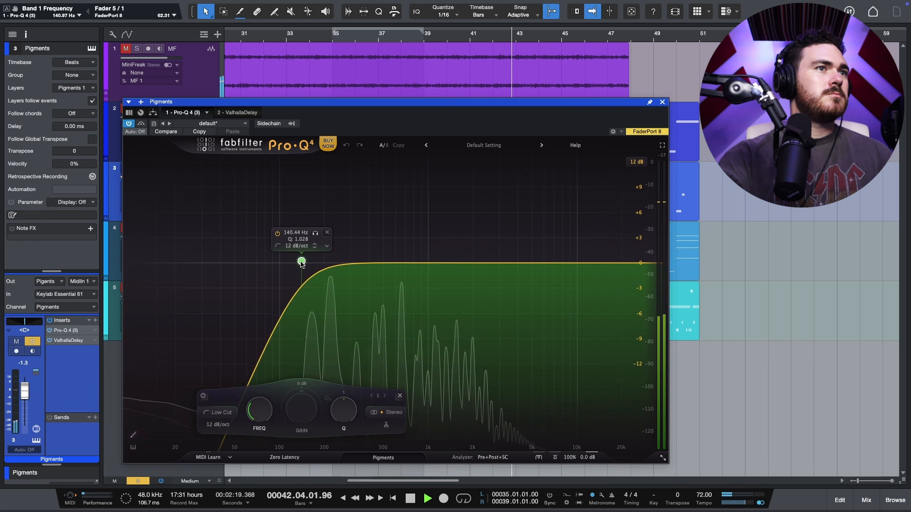
drag(648, 264, 537, 265)
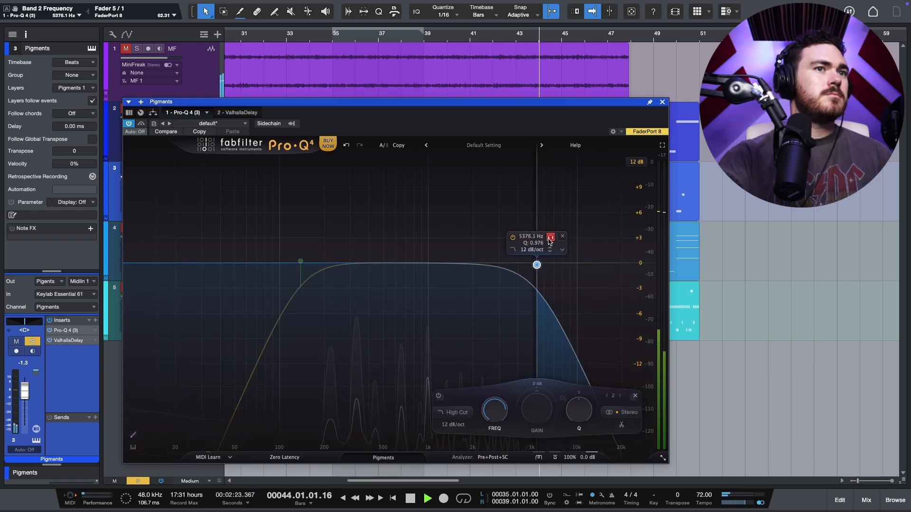
Raise the Pigments high cut's frequency slightly while auditioning the band, and play back the filtered track
drag(549, 242, 555, 241)
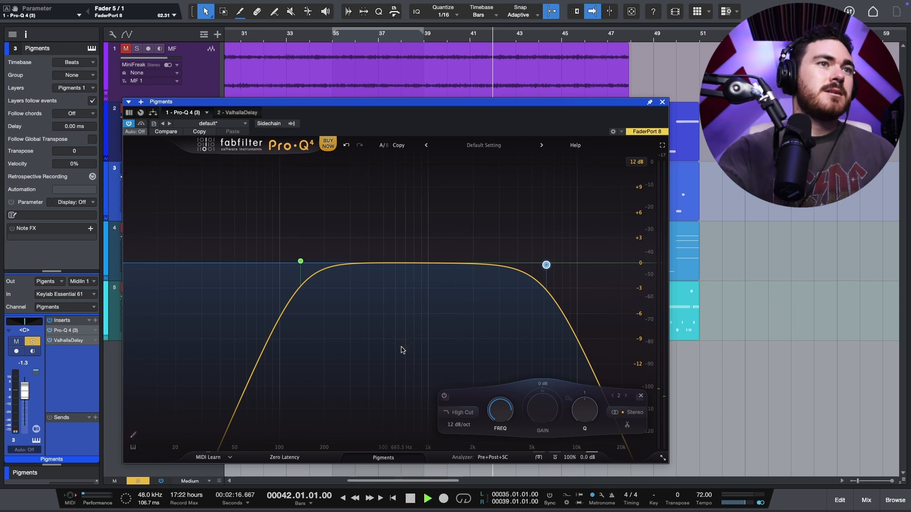
key(space)
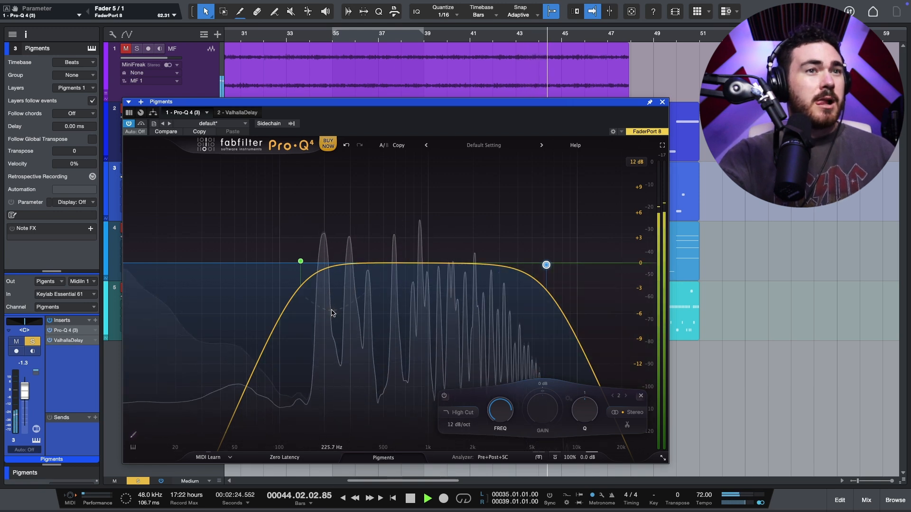
Open the spectrum analyzer settings and replay Pigments with Spectrum Grab active to examine its resonant peaks
click(493, 457)
key(space)
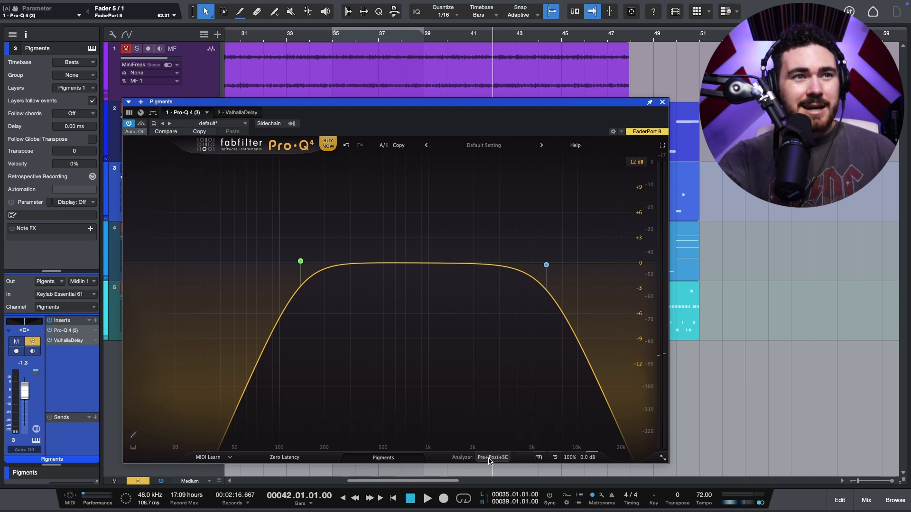
double_click(418, 310)
key(Delete)
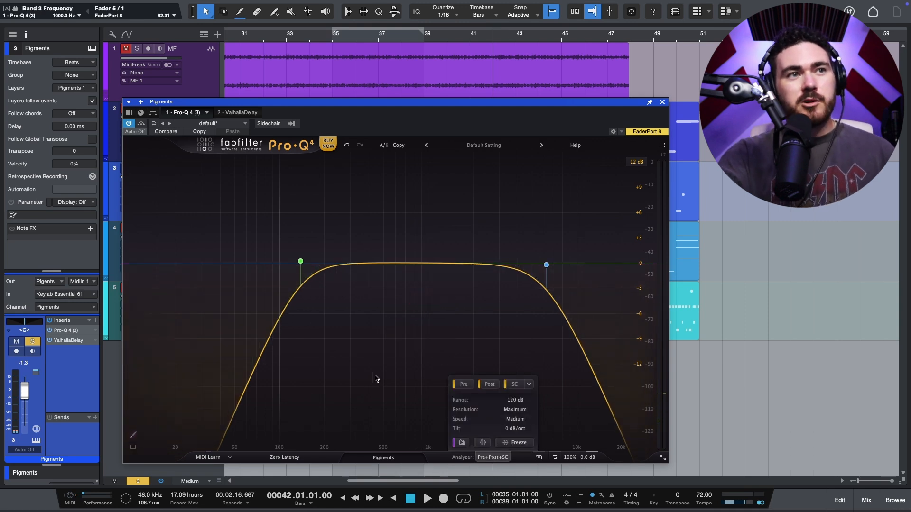
key(space)
click(387, 393)
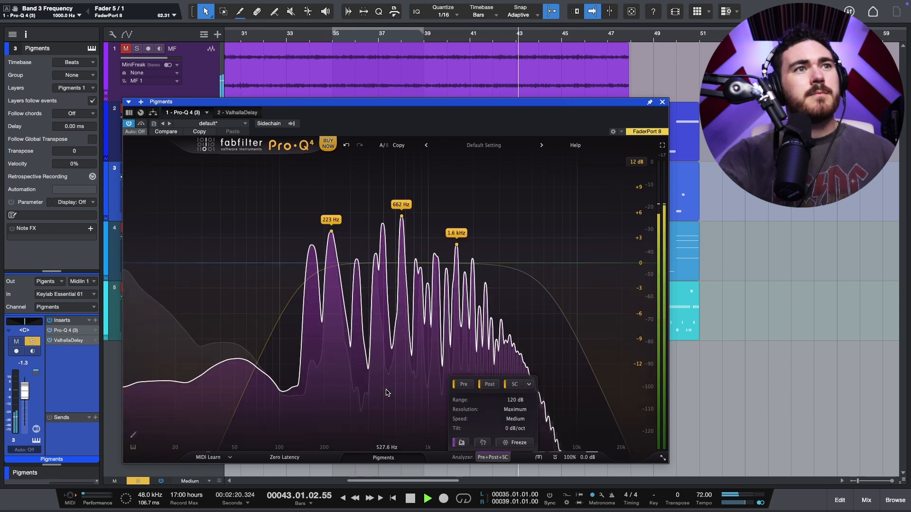
Grab the resonant peak near 660 Hz as a narrow bell at +5.57 dB with Q 24.95, and audition it
click(409, 208)
key(space)
scroll(403, 220, up, 2)
key(space)
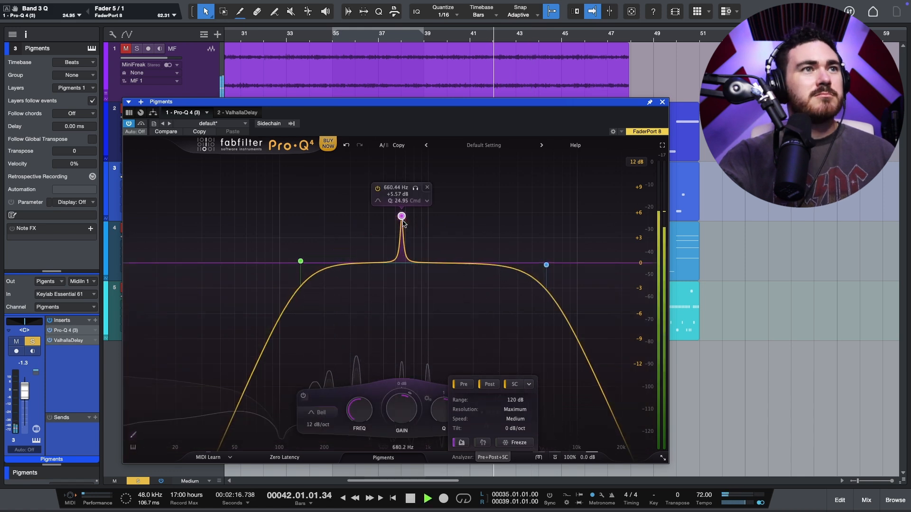
click(414, 188)
key(space)
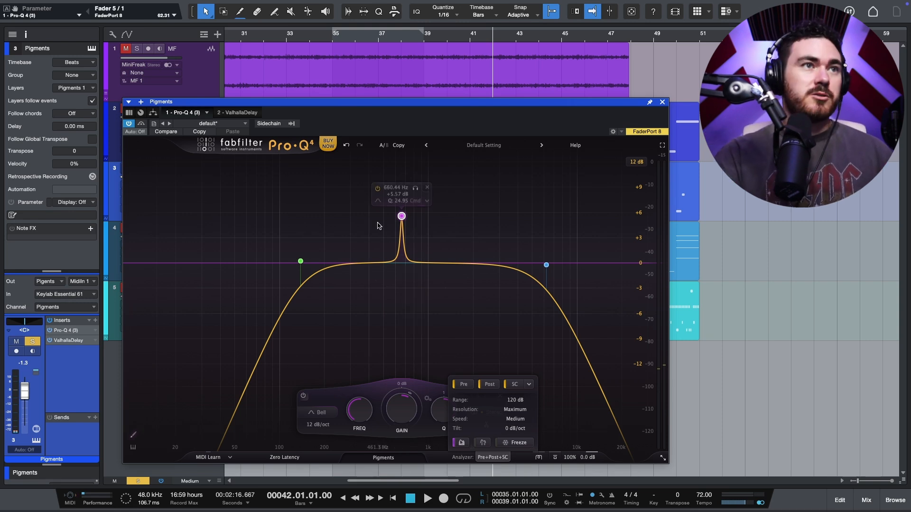
Reset the 660 Hz bell's gain to 0 dB
double_click(398, 411)
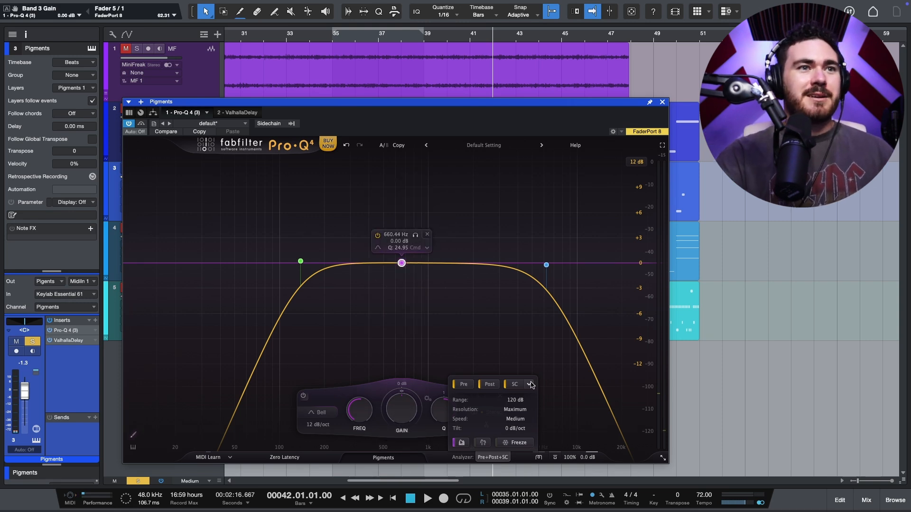
drag(407, 402, 403, 373)
double_click(410, 415)
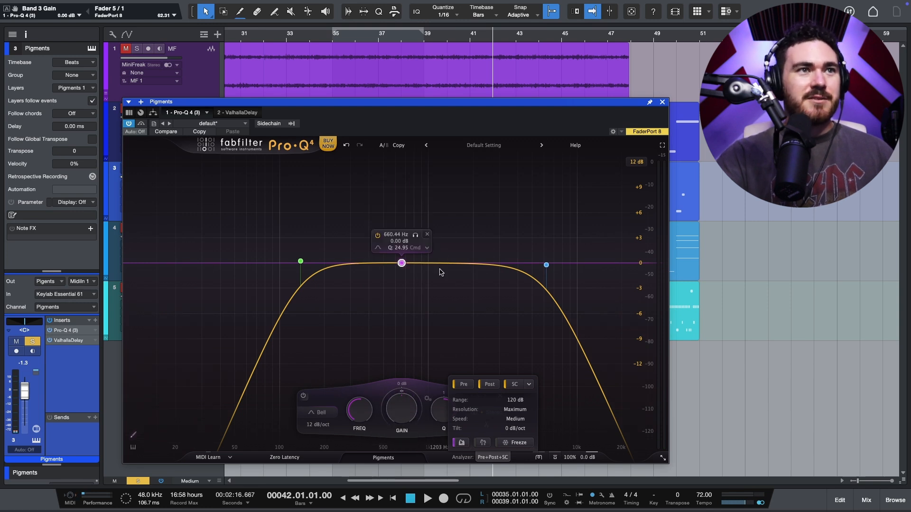
Add a bell at about 1243 Hz, give both bells Q 40 and about -6.57 dB dynamic range, and show their detailed dynamics settings
drag(445, 264, 443, 210)
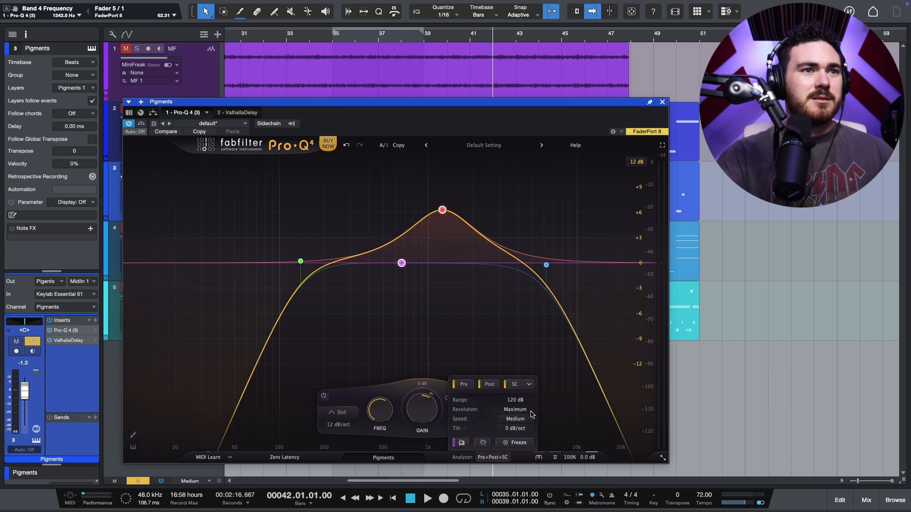
drag(465, 411, 528, 216)
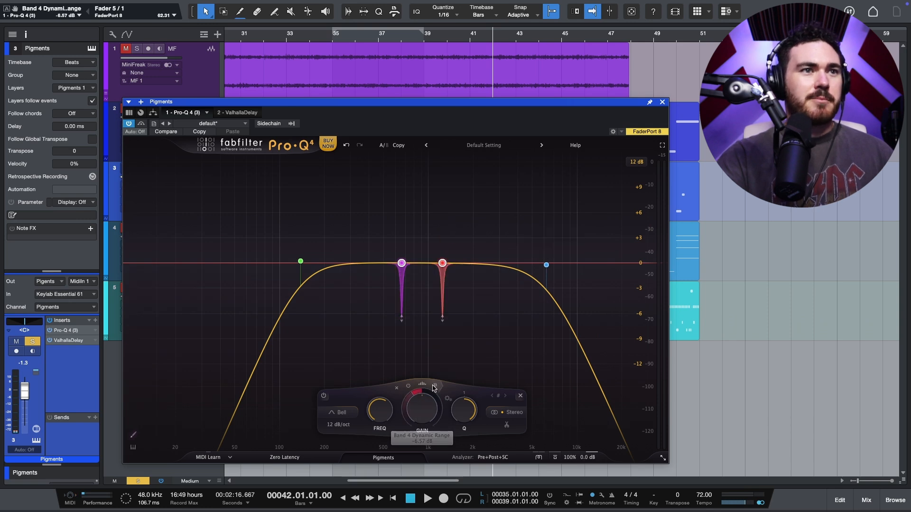
click(434, 387)
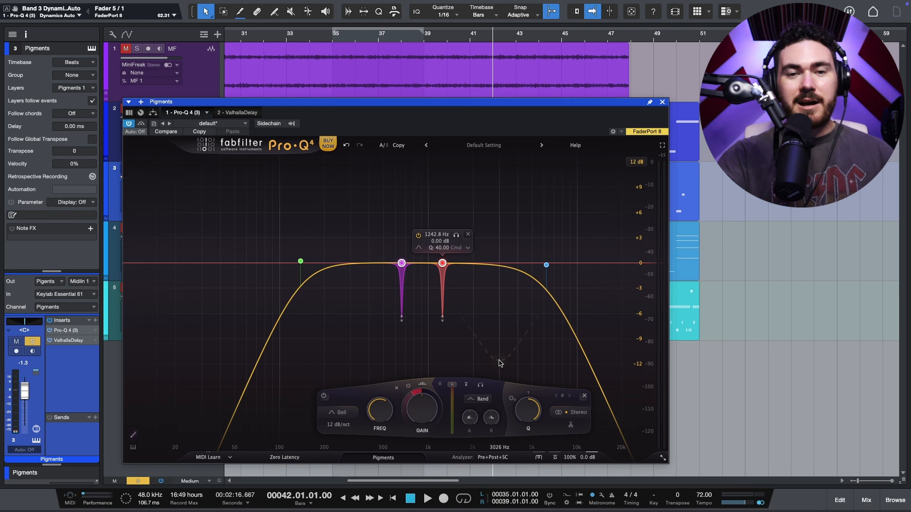
Lower the dynamics threshold of both bells during playback, and try their attack at 0% and then 100%
key(space)
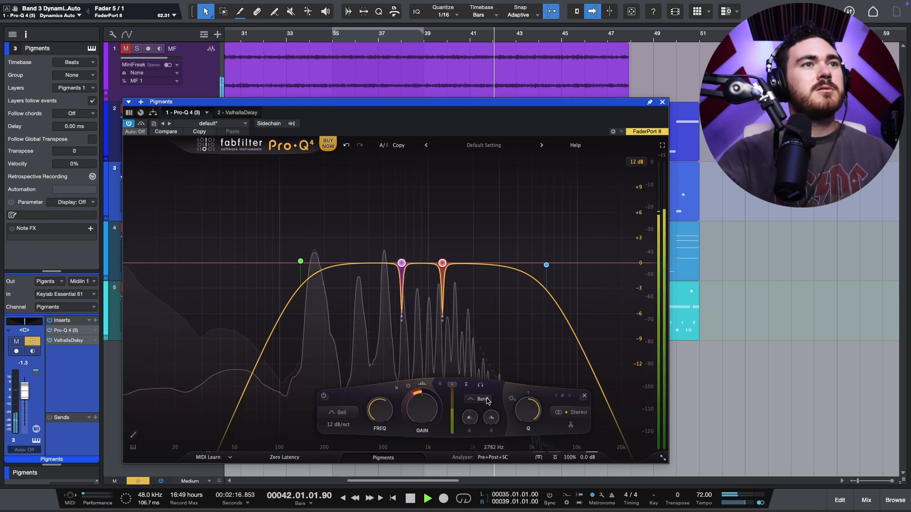
drag(455, 385, 452, 416)
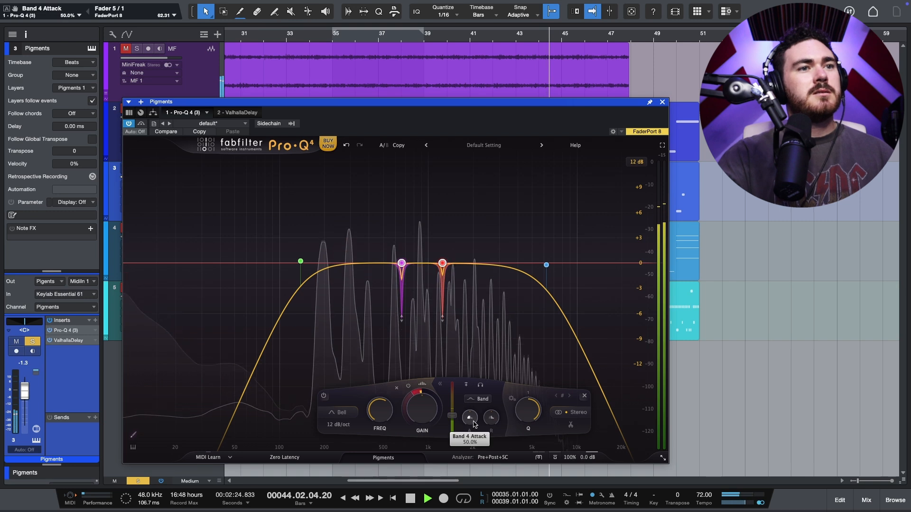
drag(475, 423, 464, 493)
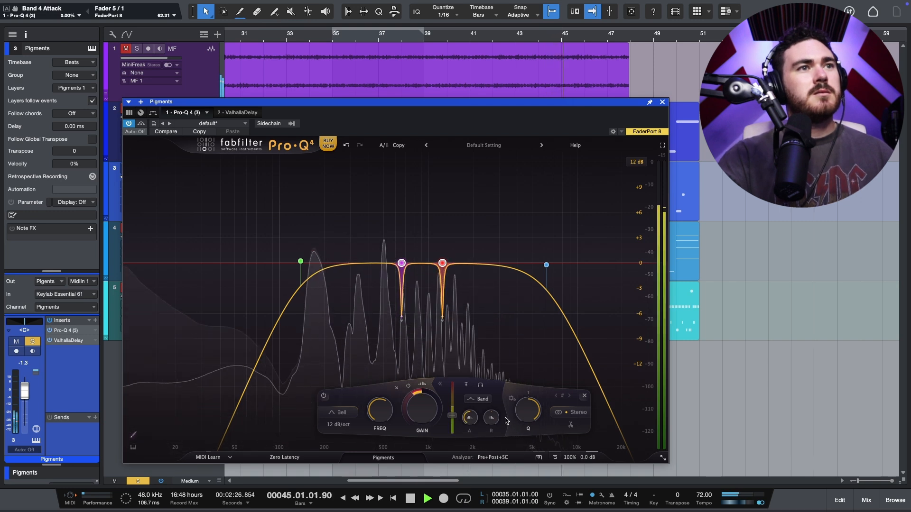
drag(474, 421, 573, 195)
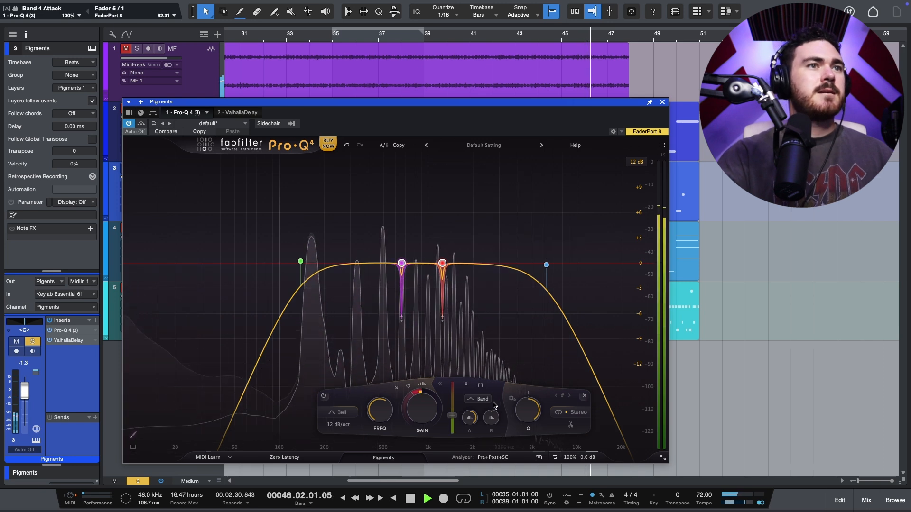
mouse_move(490, 420)
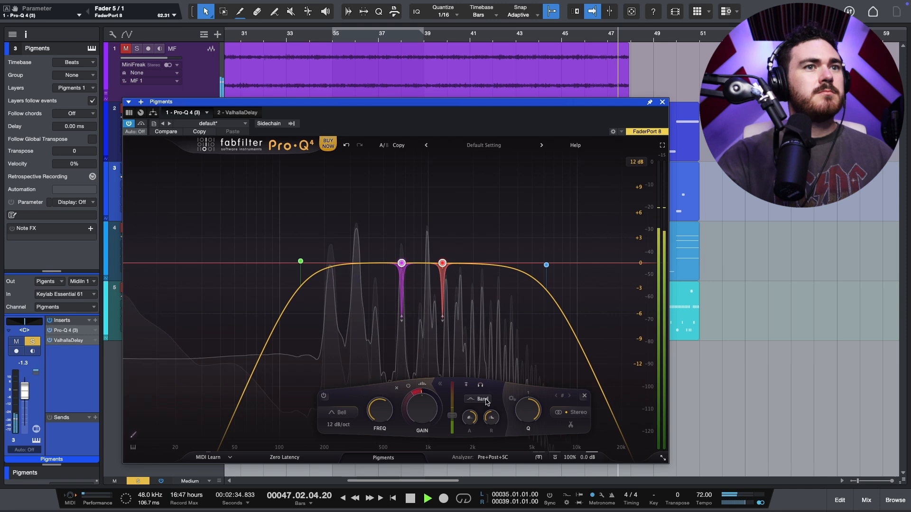
Delete the 1243 Hz bell and set the 660 Hz bell's dynamic range to about -6.44 dB within the full mix
drag(489, 304, 454, 280)
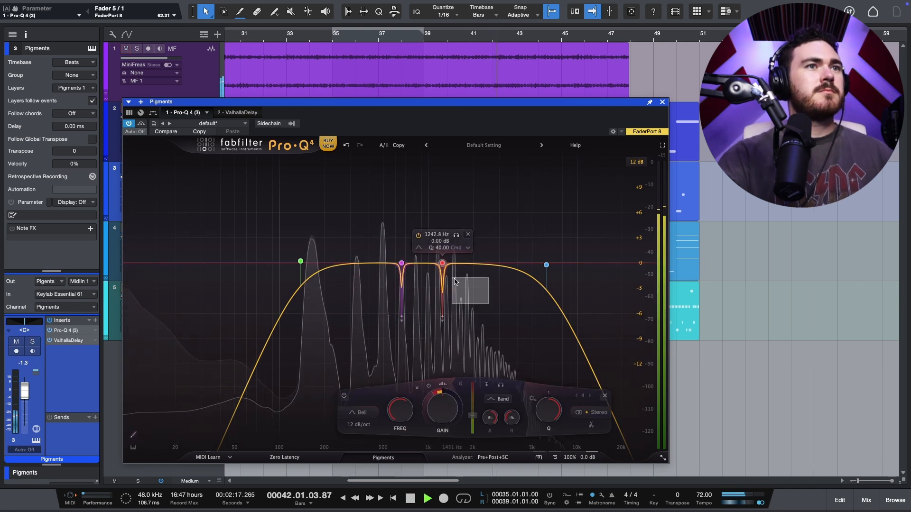
click(469, 235)
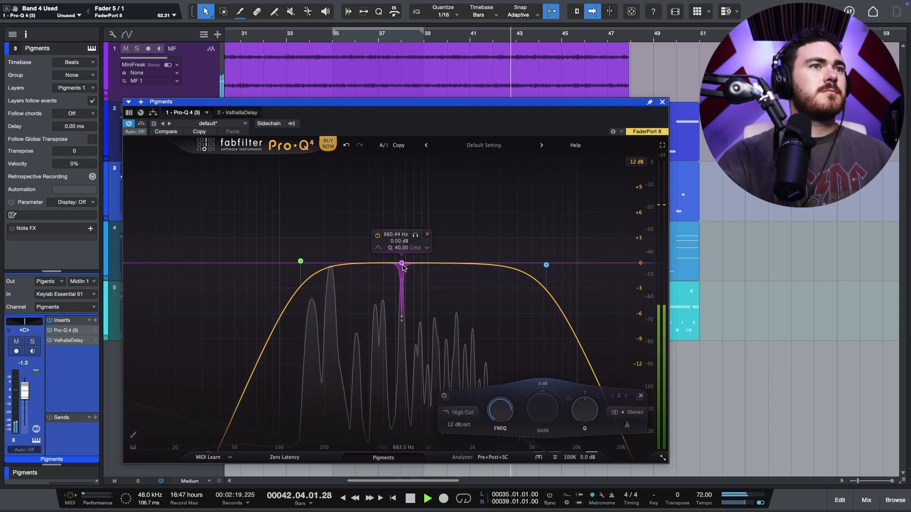
drag(431, 416, 413, 384)
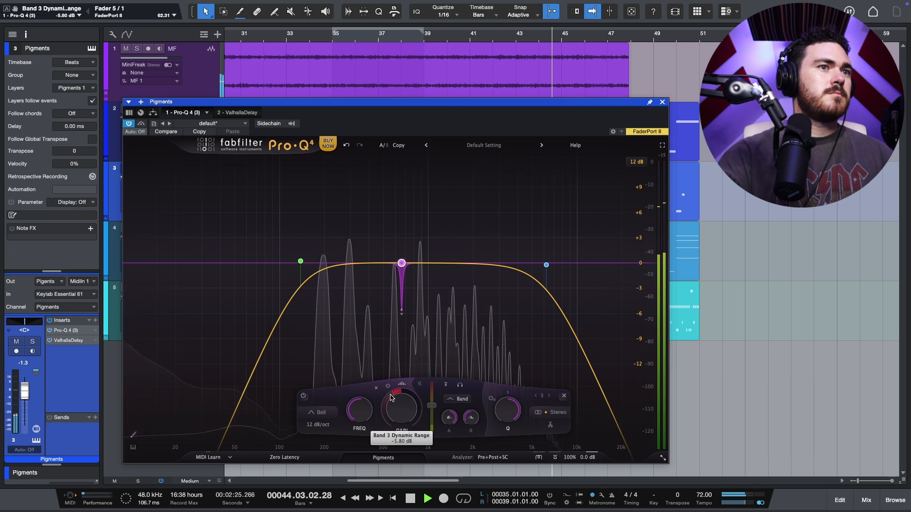
Replay the full mix and raise the Pigments low cut to around 300 Hz
key(space)
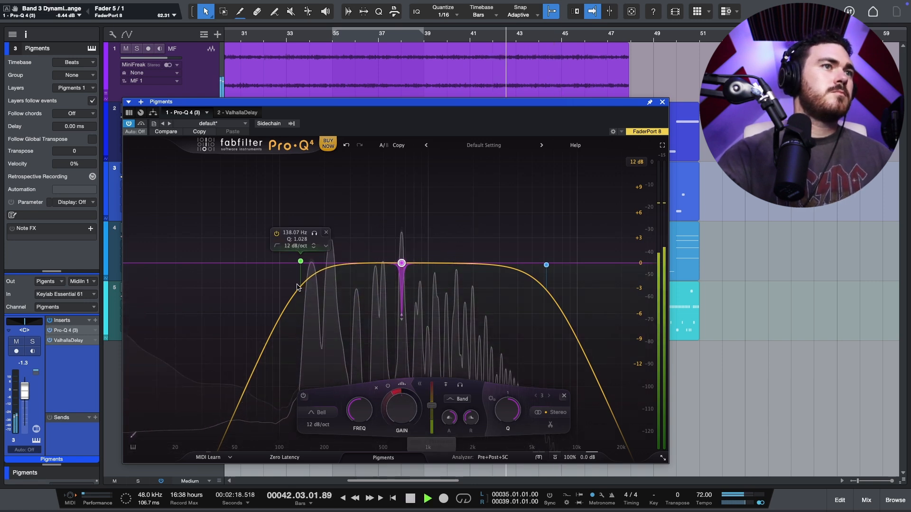
drag(300, 262, 367, 239)
click(371, 233)
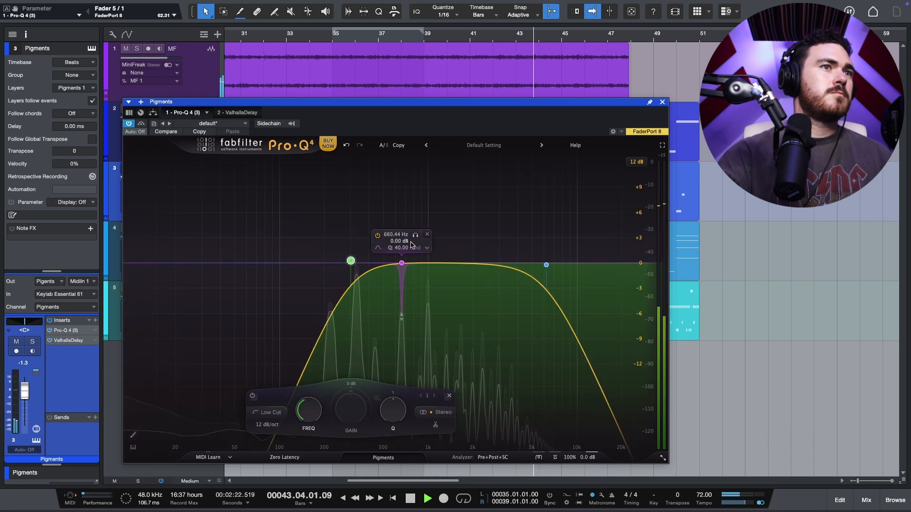
Solo Pigments, delete all of its EQ bands and stop playback
key(s)
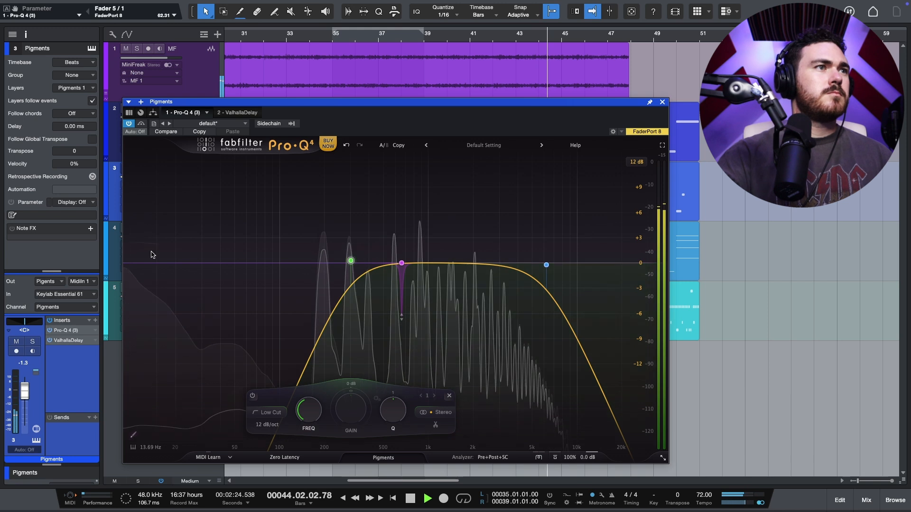
click(157, 290)
drag(156, 288, 344, 427)
key(s)
drag(389, 298, 325, 266)
key(space)
right_click(327, 266)
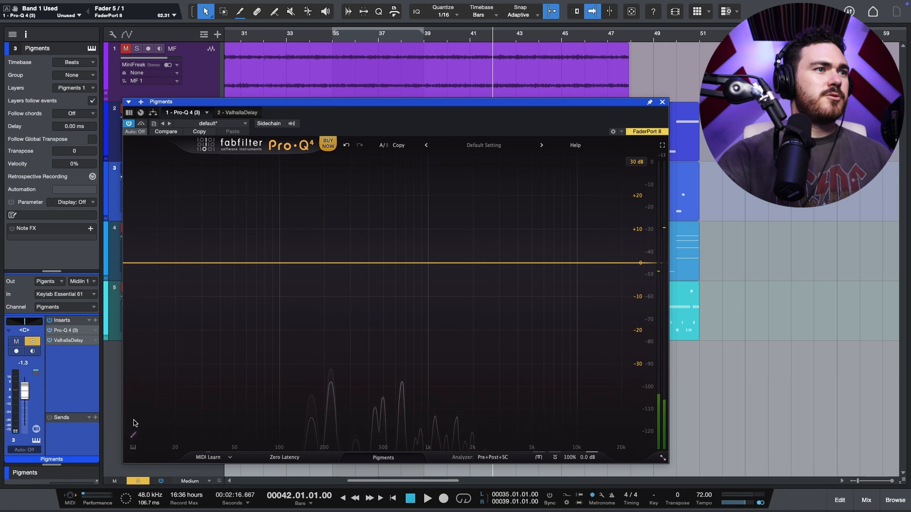
Draw a trial curve with EQ Sketch: a low dip, boosts near 150 Hz and 1 kHz, and a high cut at 716.40 Hz, and play it
click(132, 436)
mouse_move(125, 316)
mouse_down()
mouse_move(336, 317)
mouse_move(364, 228)
mouse_move(541, 278)
mouse_move(563, 393)
mouse_move(555, 425)
mouse_up()
key(space)
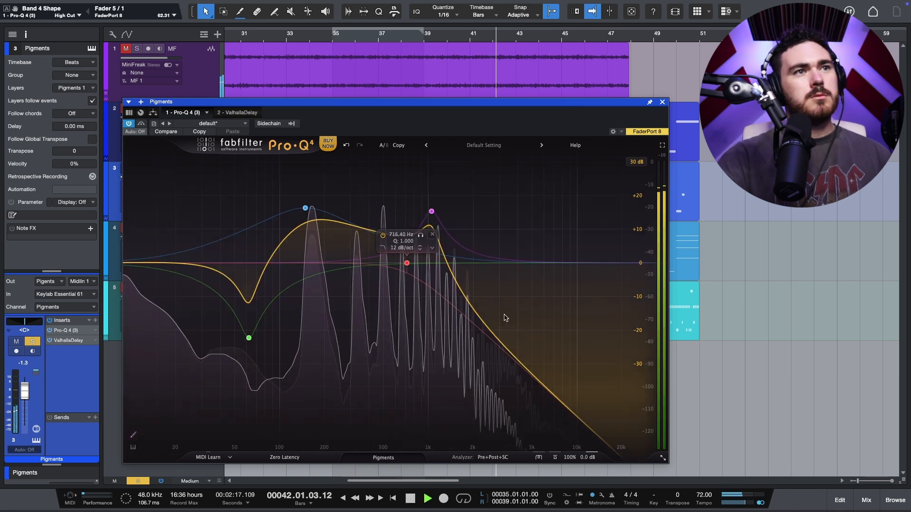
key(space)
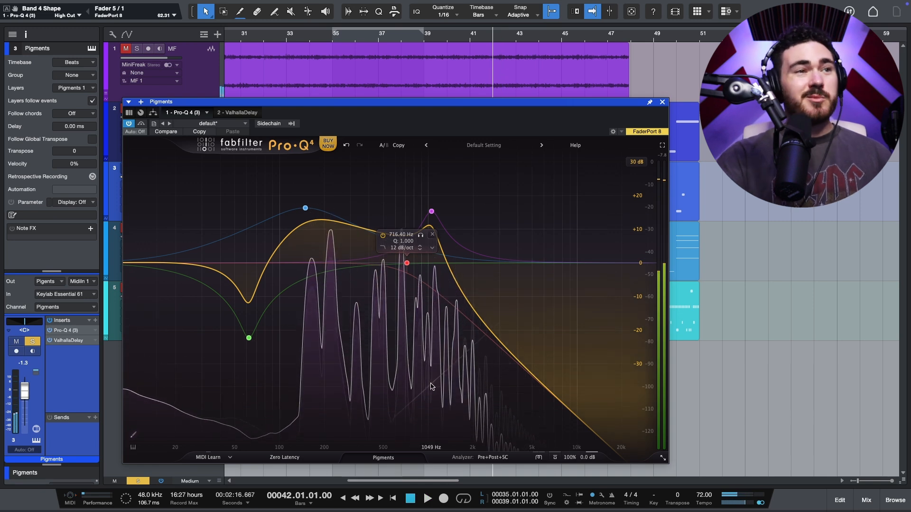
Clear the curve with a new EQ Sketch, reposition the plug-in window and draw a high shelf of about +10 dB
click(133, 434)
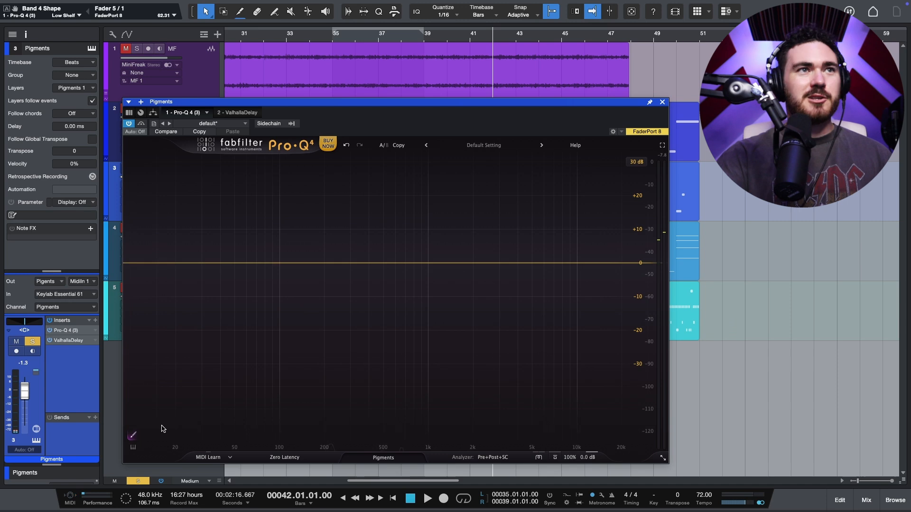
drag(455, 101, 436, 91)
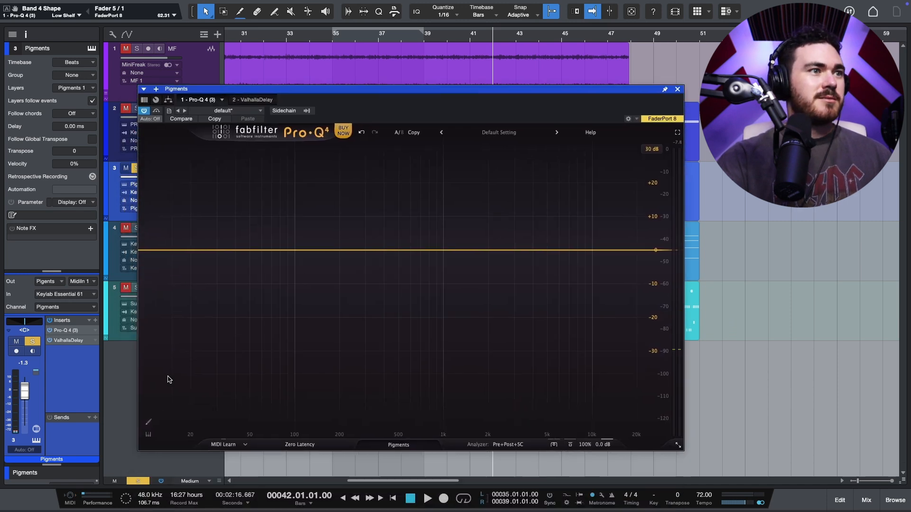
drag(143, 268, 389, 287)
drag(463, 232, 631, 213)
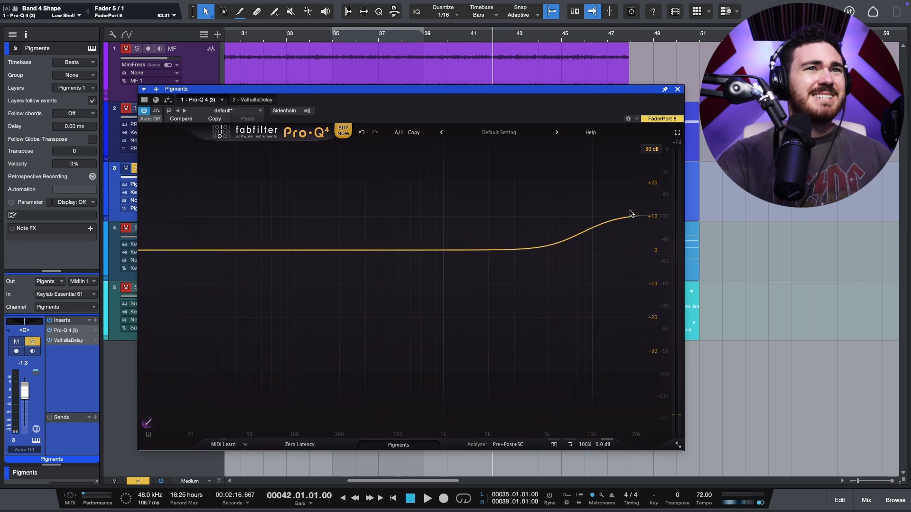
Sketch more trial curves: a treble bell with a -6.99 dB shelf at 10915 Hz, then a low shelf with a +14.92 dB bell at 417 Hz
mouse_move(560, 130)
mouse_down()
mouse_move(422, 278)
mouse_move(341, 244)
mouse_up()
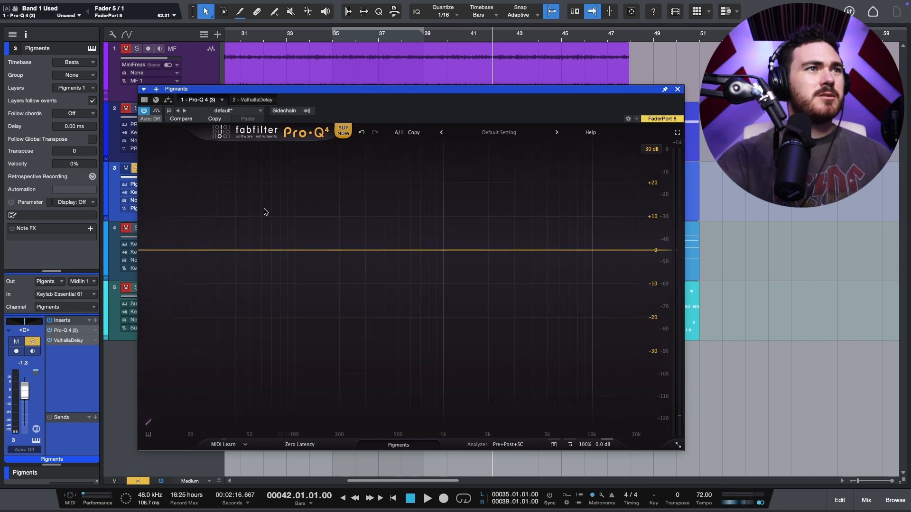
drag(143, 225, 238, 242)
mouse_move(149, 422)
mouse_down()
mouse_move(231, 301)
mouse_move(351, 167)
mouse_move(570, 198)
mouse_move(602, 278)
mouse_up()
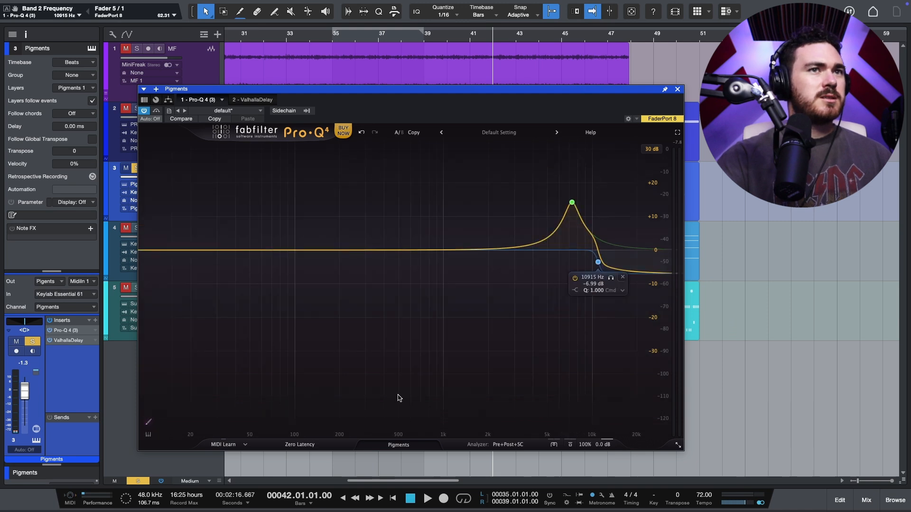
click(148, 433)
mouse_move(198, 349)
mouse_down()
mouse_move(226, 252)
mouse_move(318, 220)
mouse_move(387, 203)
mouse_move(445, 285)
mouse_up()
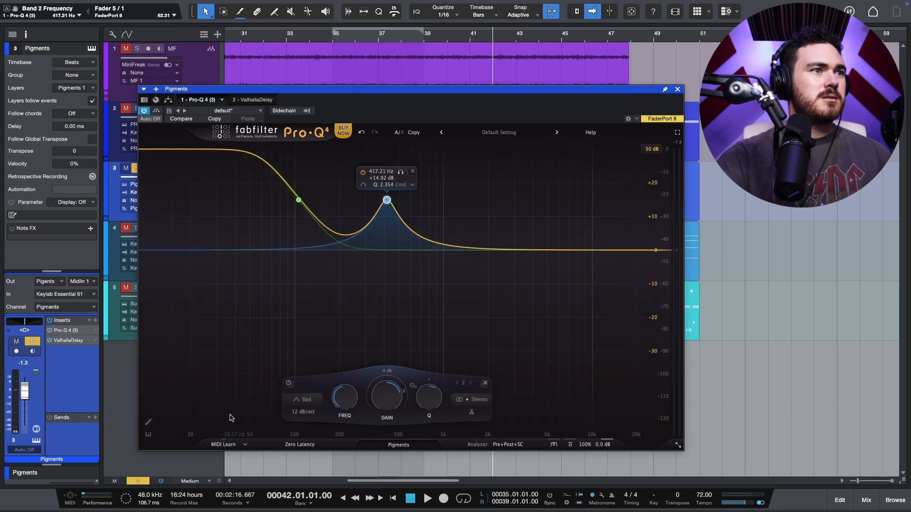
Sketch a new curve with a dip around 300 Hz, boosts around 1.2 kHz and 5.7 kHz, and a shelf cut above 10 kHz
click(148, 422)
mouse_move(152, 285)
mouse_down()
mouse_move(396, 240)
mouse_move(481, 270)
mouse_move(625, 297)
mouse_move(398, 316)
mouse_up()
mouse_move(317, 220)
mouse_down()
mouse_move(479, 211)
mouse_move(617, 280)
mouse_up()
Select all sketched bands and give them a shared negative dynamic range, about -13.84 dB on the second band, during playback
drag(617, 165, 223, 406)
key(space)
drag(494, 381, 417, 474)
key(space)
drag(496, 415, 603, 355)
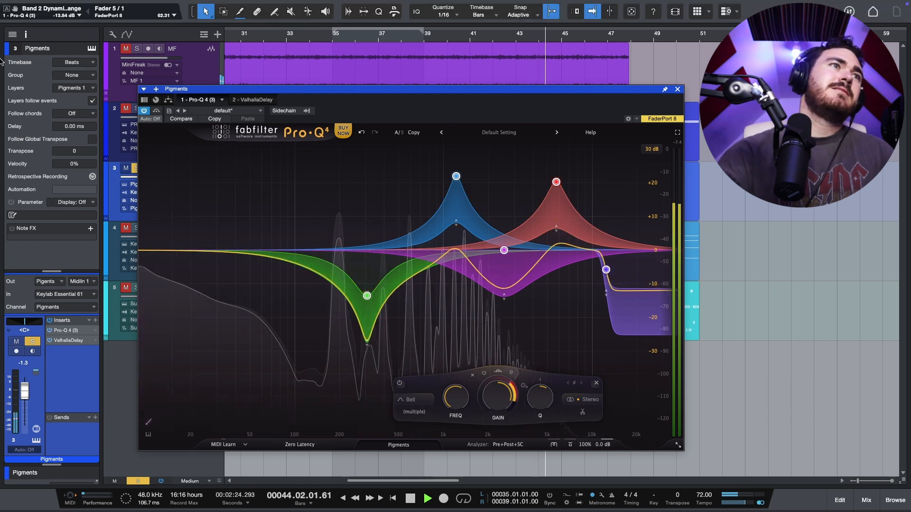
Compare the dynamic curve against bypass, stop playback and add a 36 dB/oct low cut at about 109 Hz
click(156, 113)
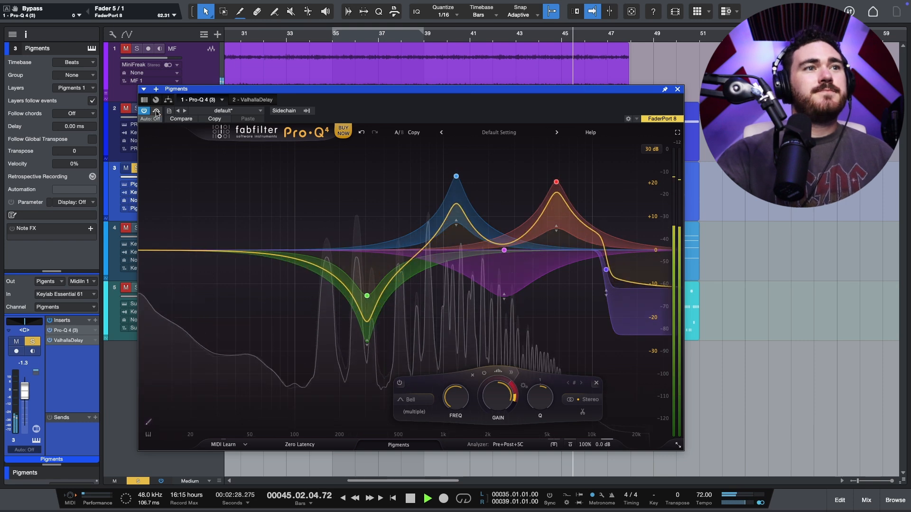
key(space)
drag(152, 263, 301, 249)
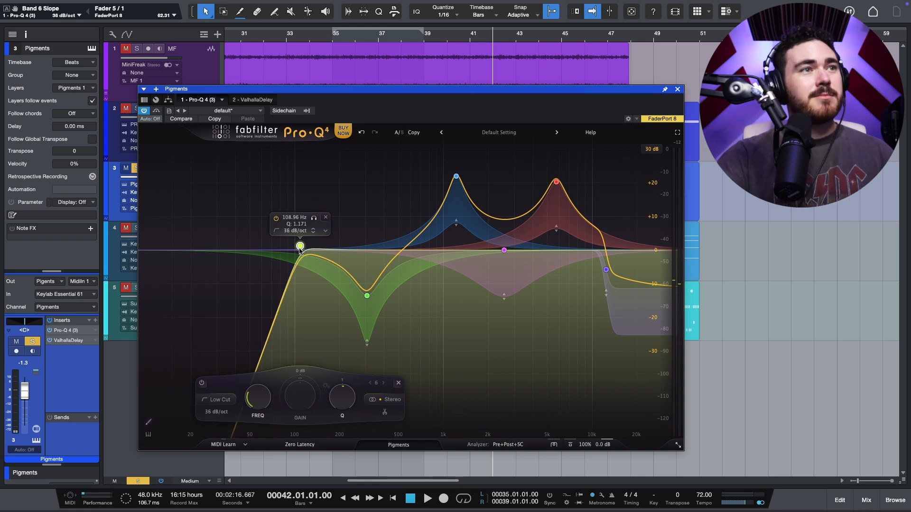
Set the low cut to 48 dB/oct at about 94.8 Hz and compare the curve against bypass during playback
drag(299, 248, 291, 249)
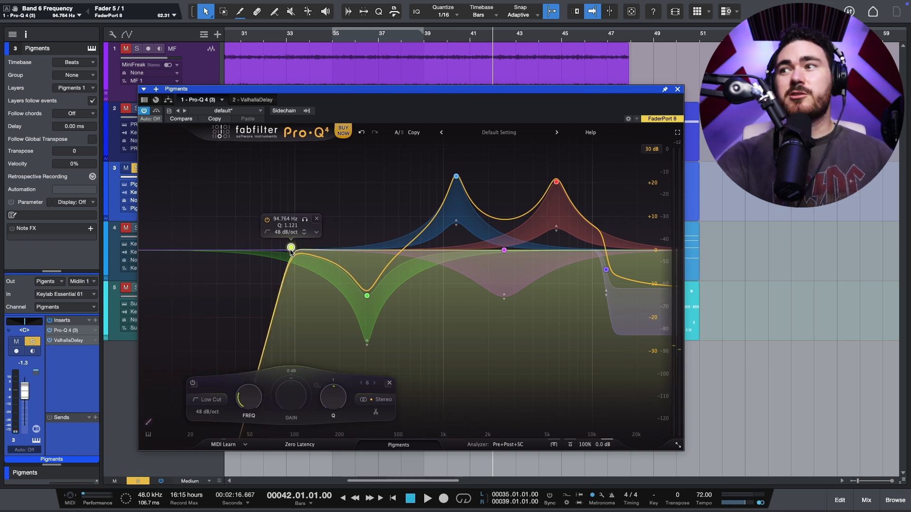
key(space)
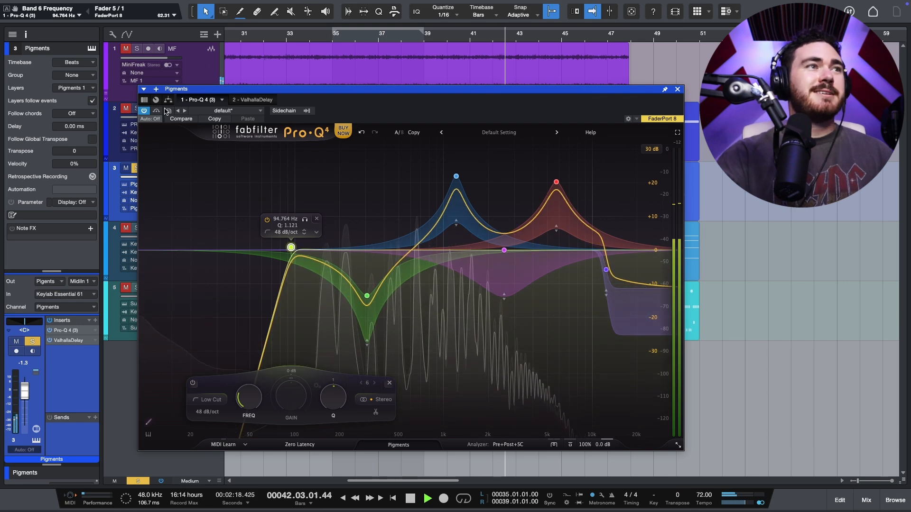
click(158, 112)
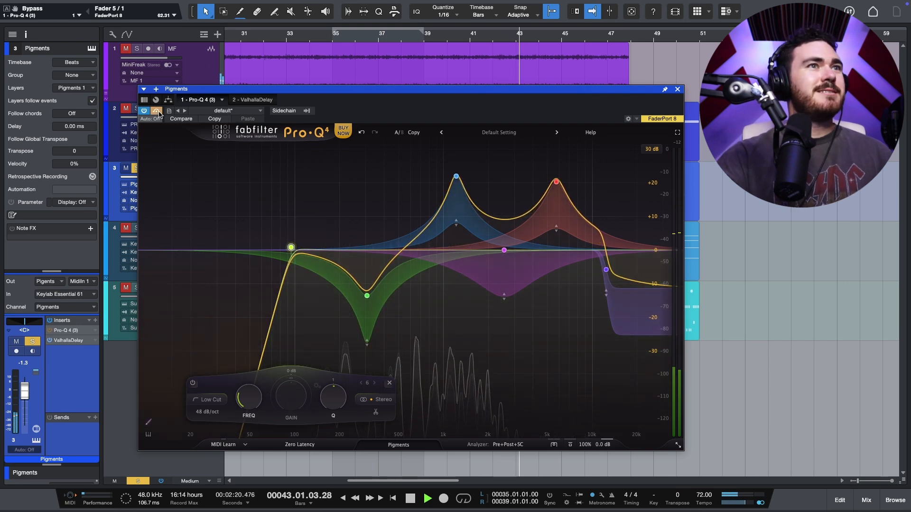
click(158, 112)
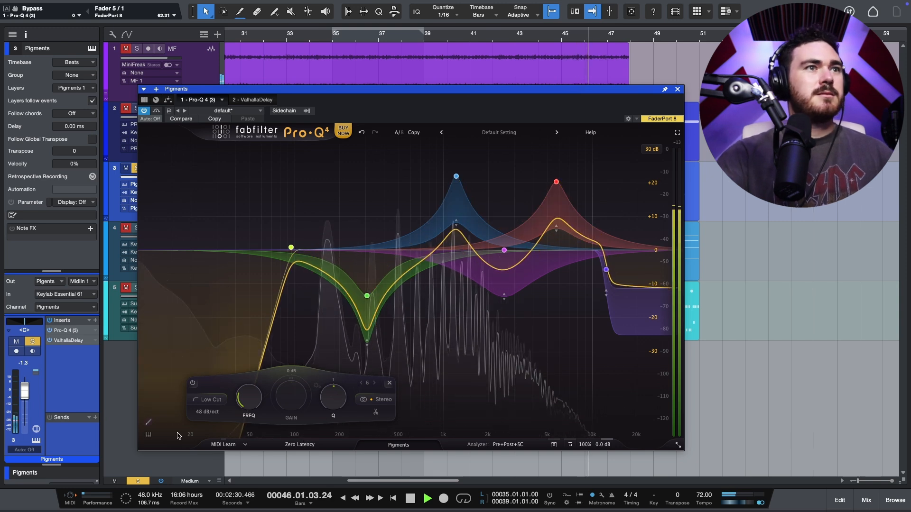
key(space)
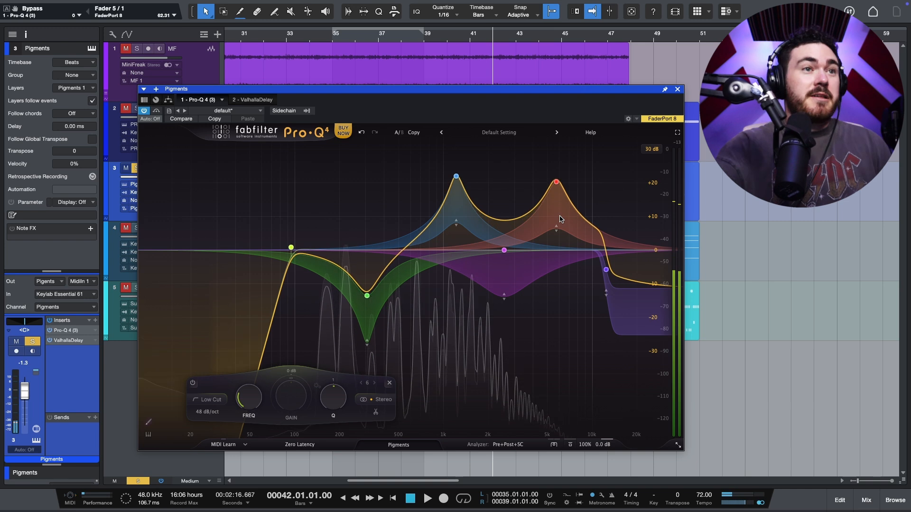
Unsolo the Pigments track, close its EQ window and play the full mix
key(s)
key(space)
click(678, 89)
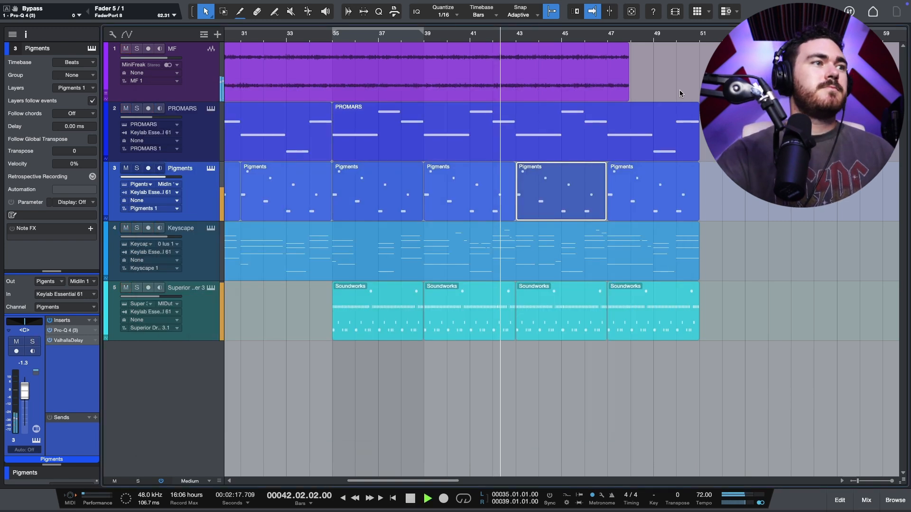
key(space)
key(space)
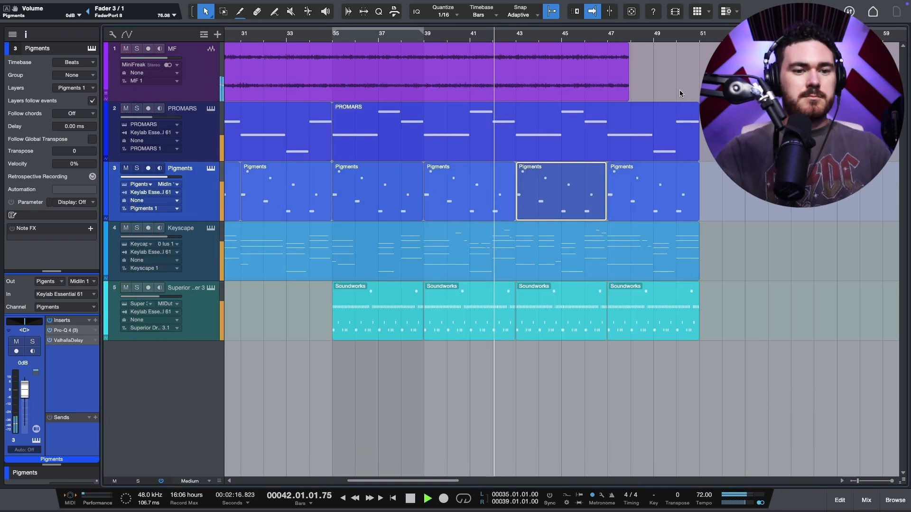
Solo the Keyscape track, insert Pro-Q 4 on its channel and start playback
click(437, 236)
key(s)
key(space)
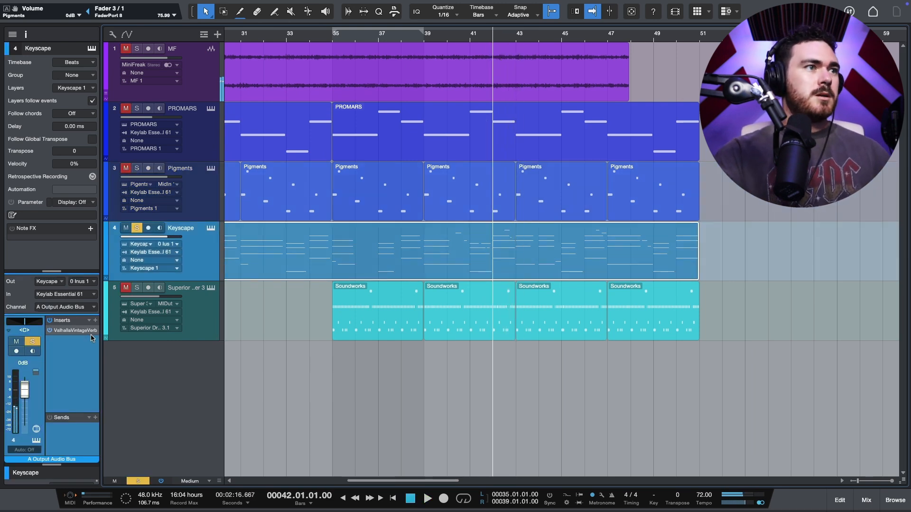
click(95, 320)
key(Escape)
key(space)
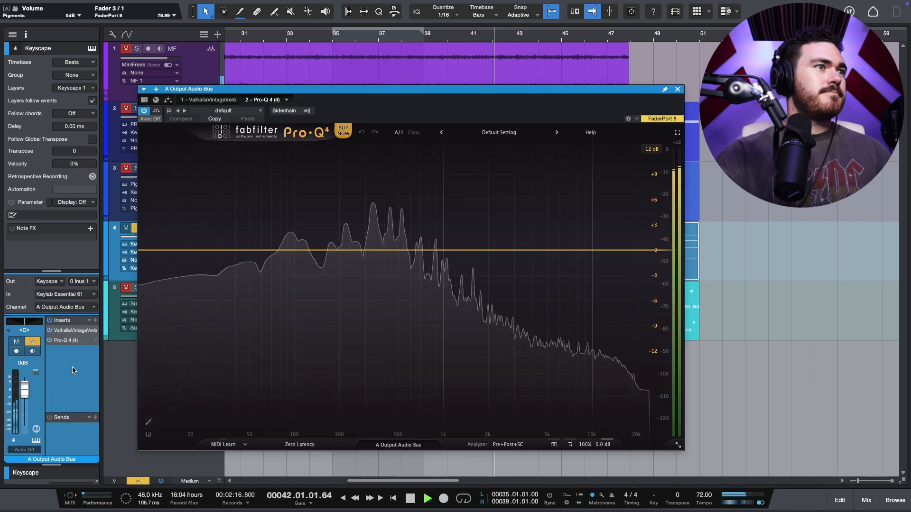
drag(142, 252, 324, 213)
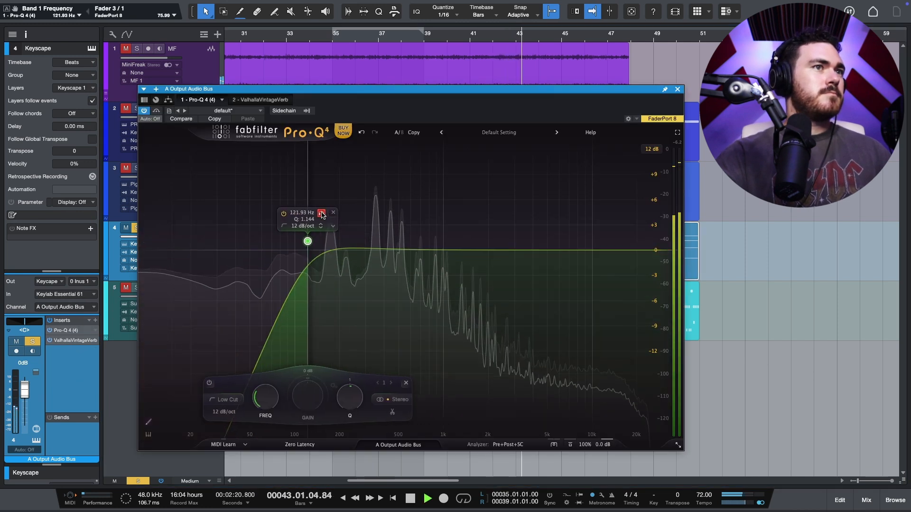
right_click(308, 242)
click(331, 343)
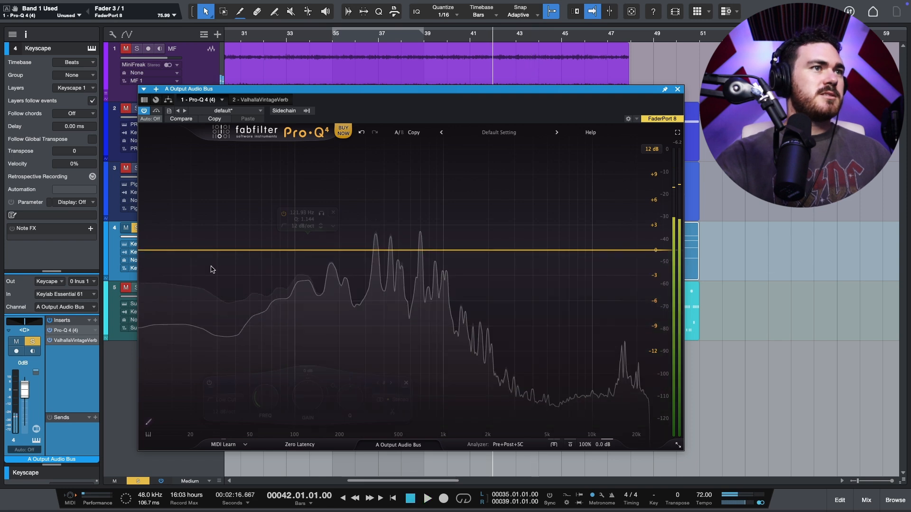
Add a dynamic 12 dB/oct low shelf at about 158.6 Hz with -0.09 dB gain, a -9.46 dB range and a -33.2 dB threshold
drag(175, 291, 283, 280)
drag(324, 396, 313, 370)
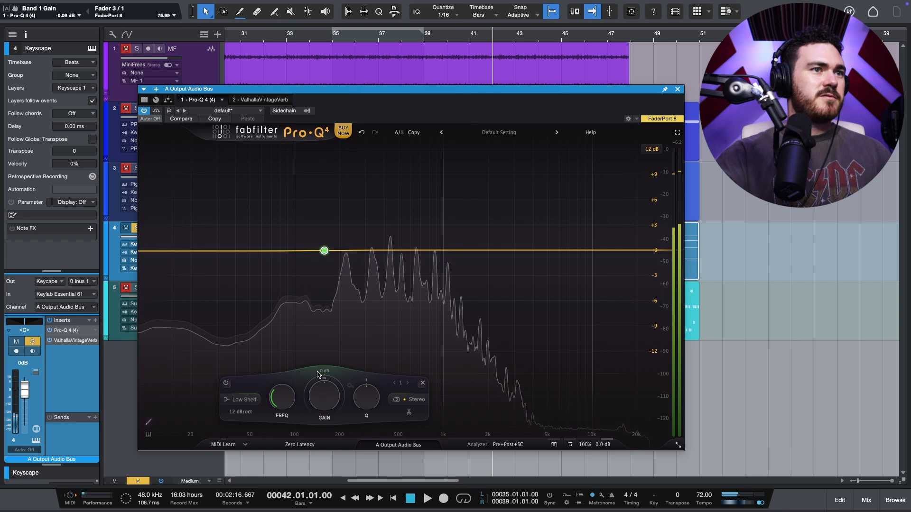
right_click(324, 251)
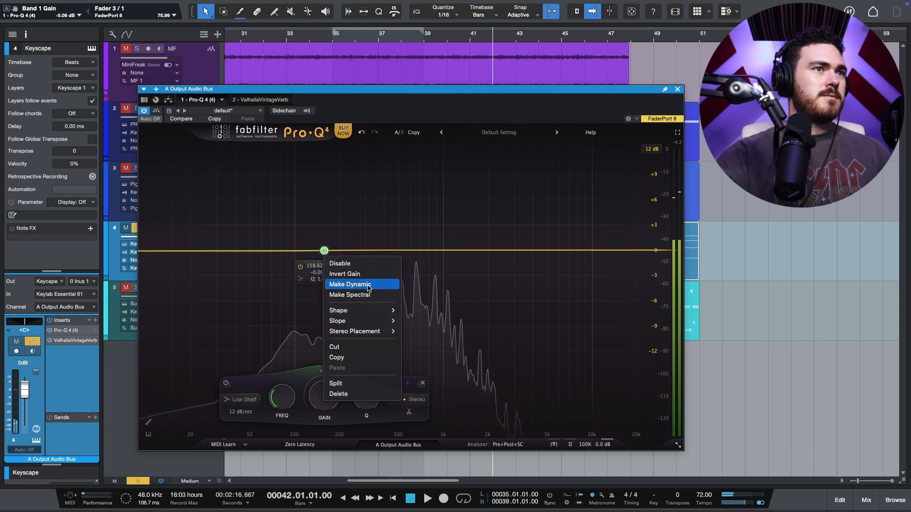
click(350, 285)
drag(307, 402, 313, 423)
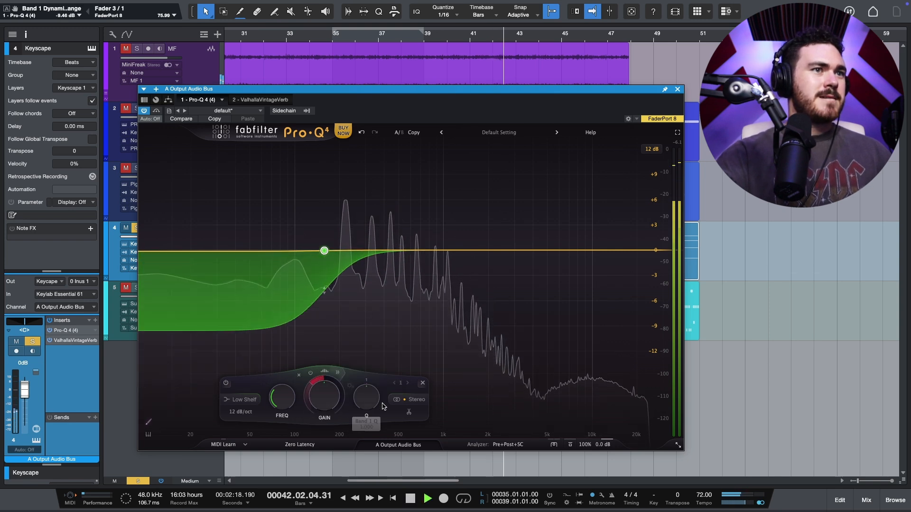
click(340, 374)
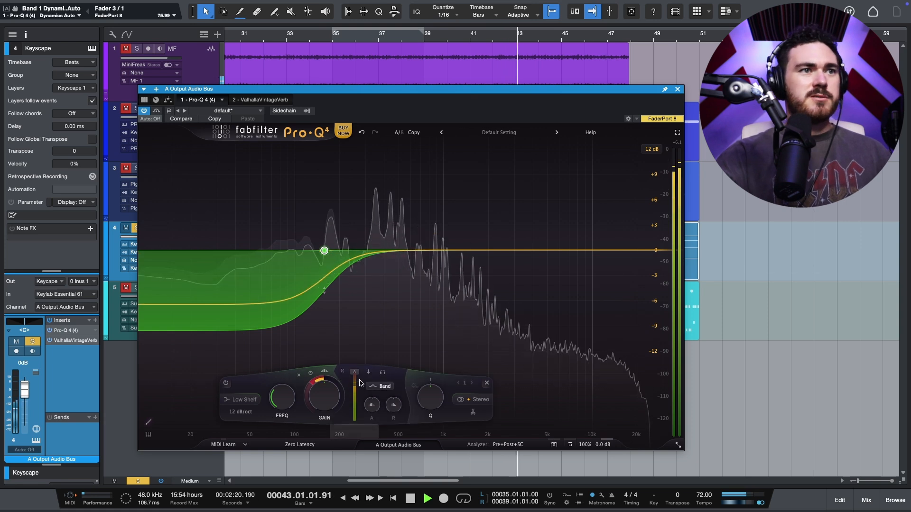
drag(352, 384, 354, 388)
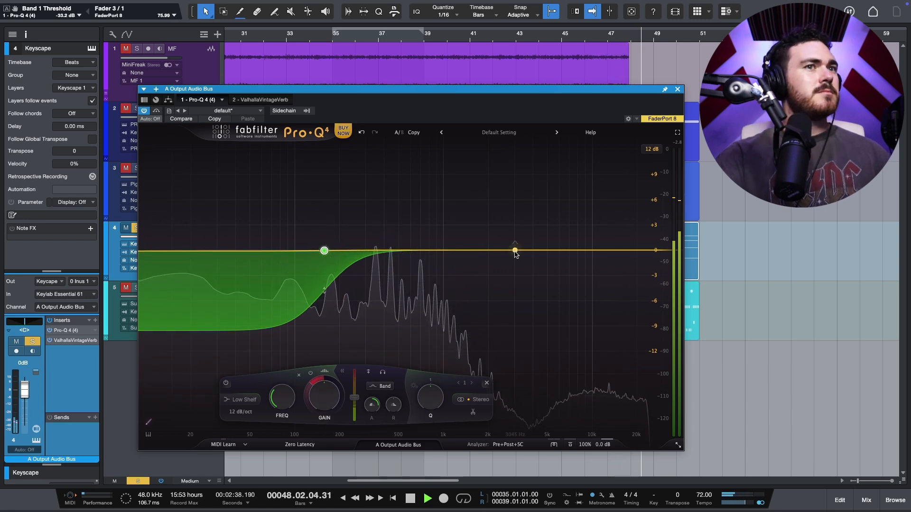
Add a 12 dB/oct high cut above 10 kHz and a spectral bell at about 910 Hz with +0.07 dB gain
click(602, 254)
drag(615, 226, 618, 229)
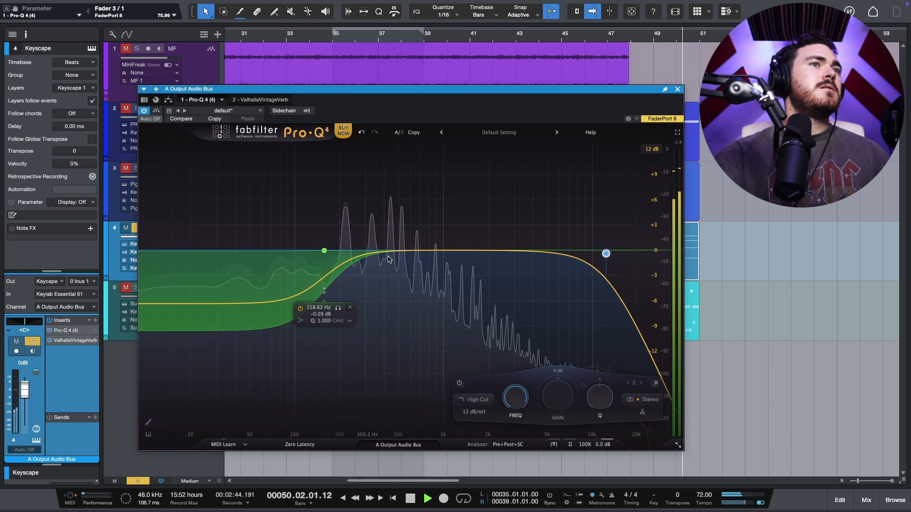
drag(487, 250, 435, 245)
right_click(437, 245)
click(464, 279)
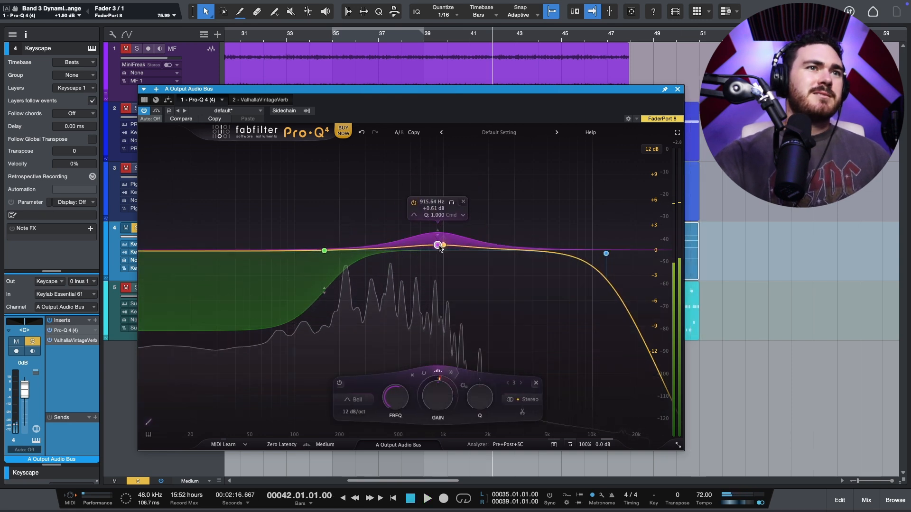
drag(437, 245, 437, 251)
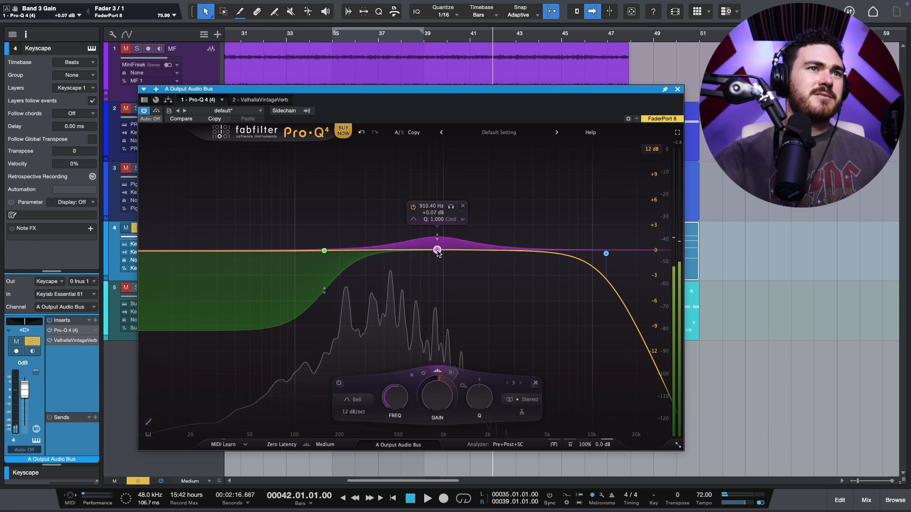
Set the spectral bell's dynamic range to -2.26 dB, threshold to -41.4 dB and Q to about 1.55 during playback
key(space)
drag(431, 380, 418, 422)
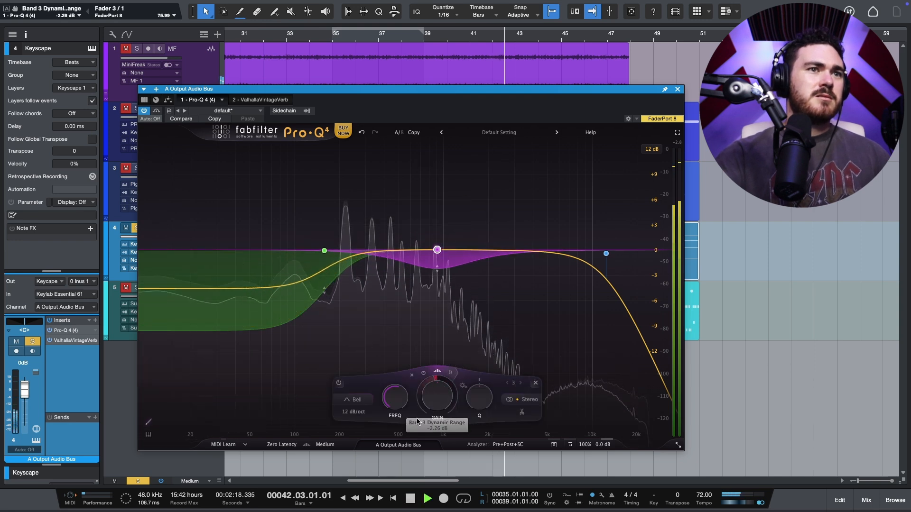
click(450, 373)
drag(470, 387, 513, 390)
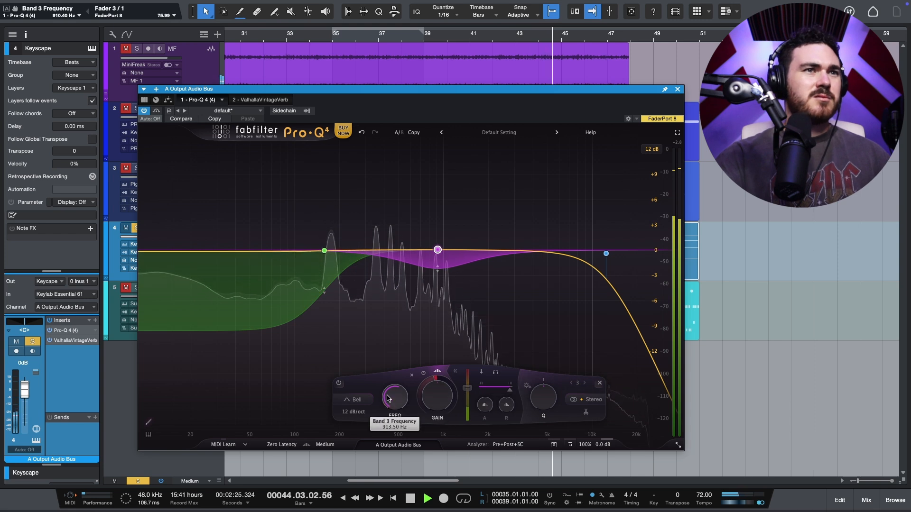
drag(543, 400, 539, 385)
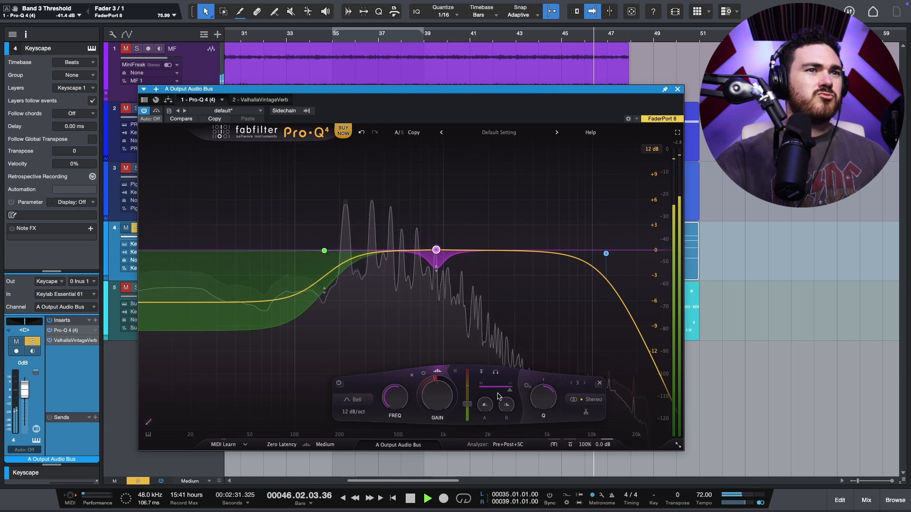
drag(542, 397, 540, 403)
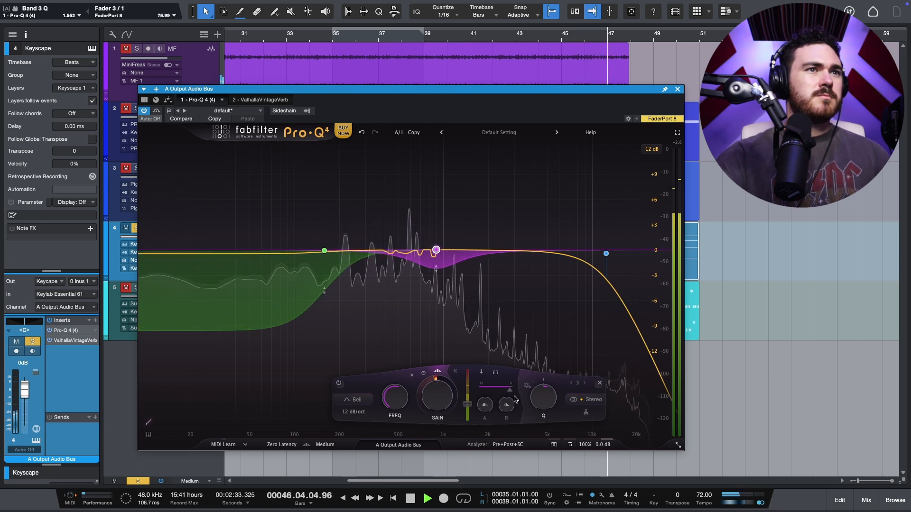
Raise the dynamic low shelf's frequency to about 223.6 Hz and compare the Keyscape EQ against bypass
mouse_move(433, 246)
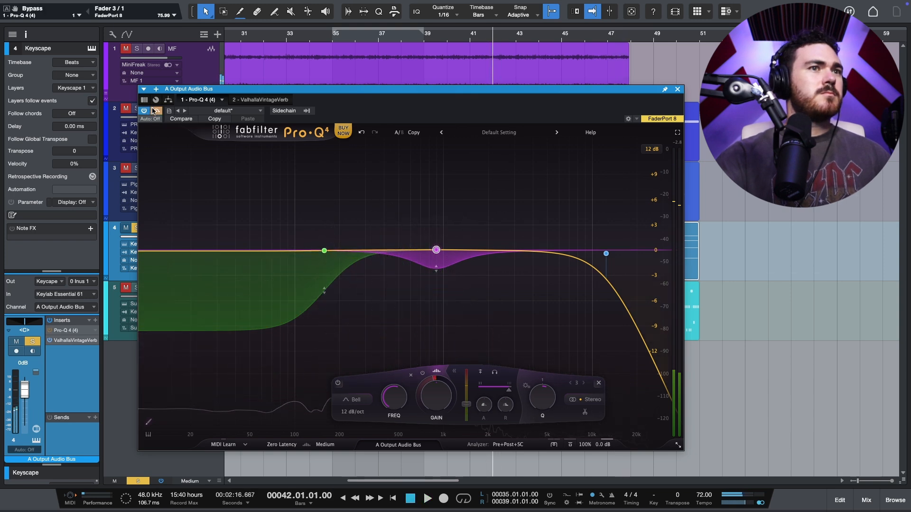
click(325, 250)
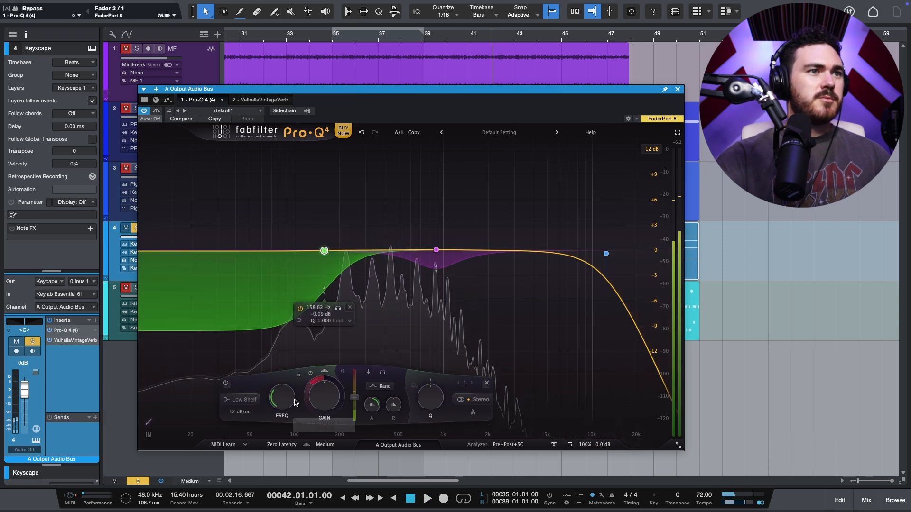
drag(288, 400, 288, 398)
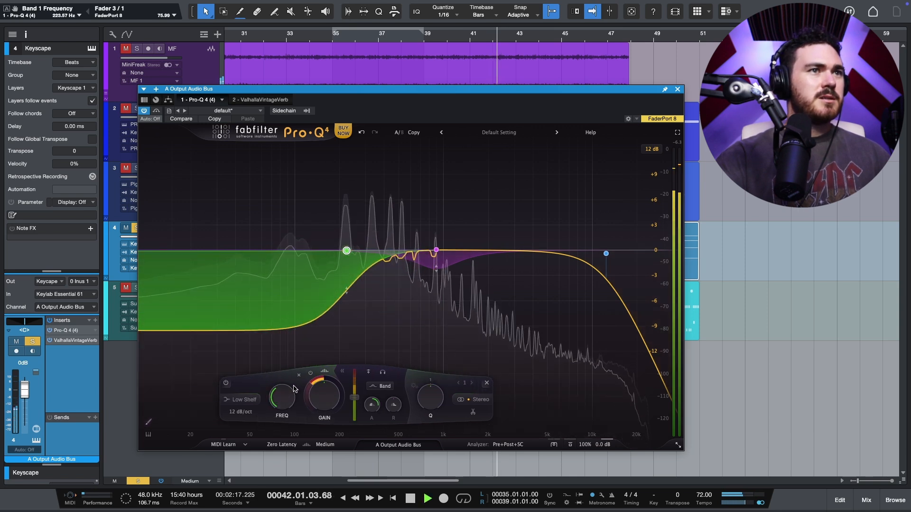
click(157, 111)
click(157, 111)
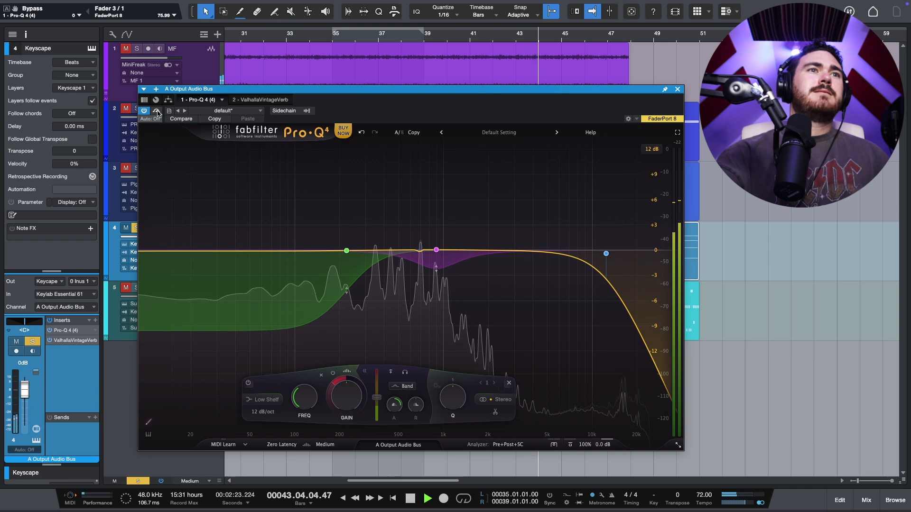
key(space)
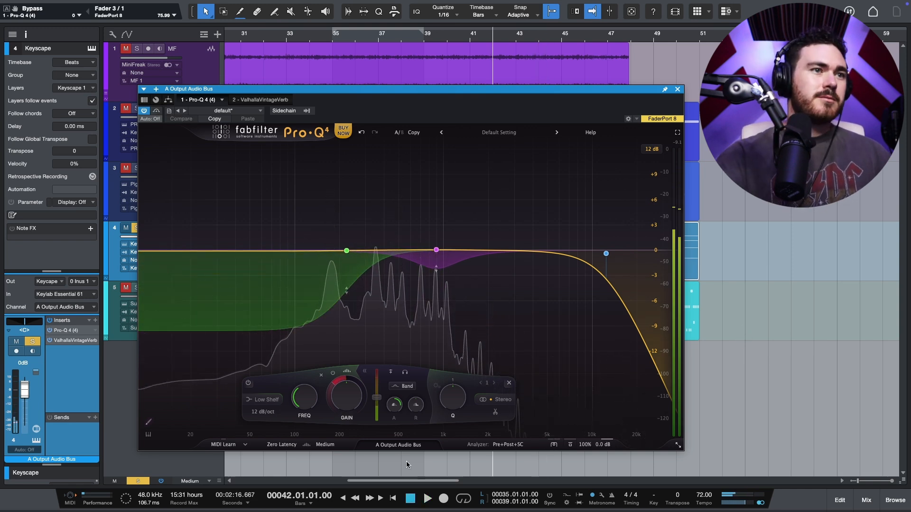
Open the list of all Pro-Q 4 instances and enlarge the thumbnails, then reduce them to a medium size
click(398, 445)
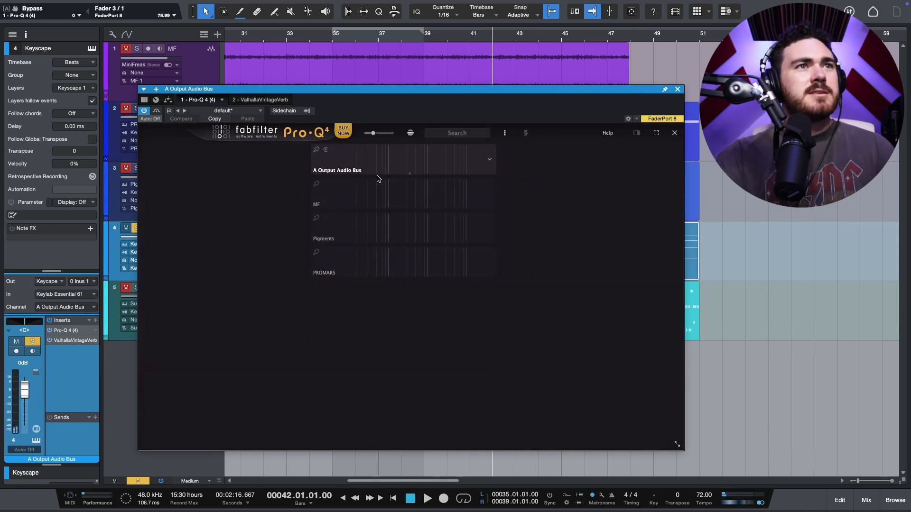
click(388, 133)
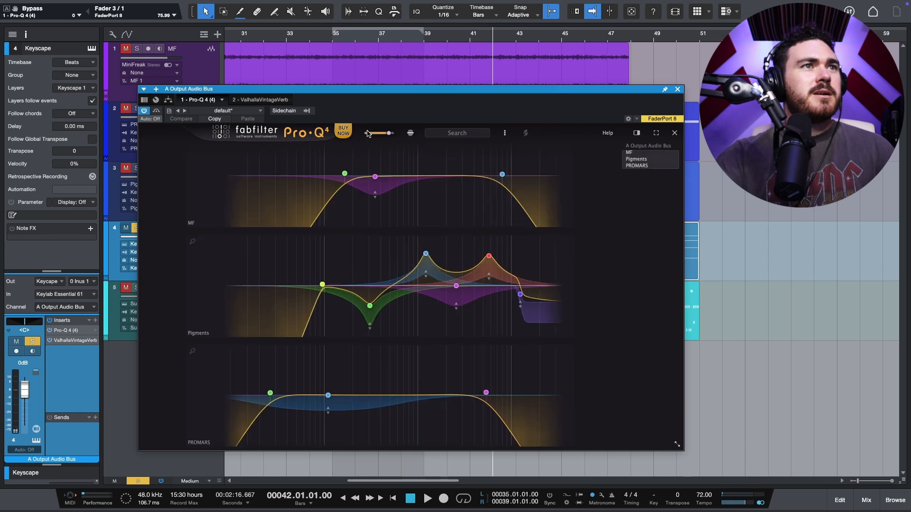
click(378, 133)
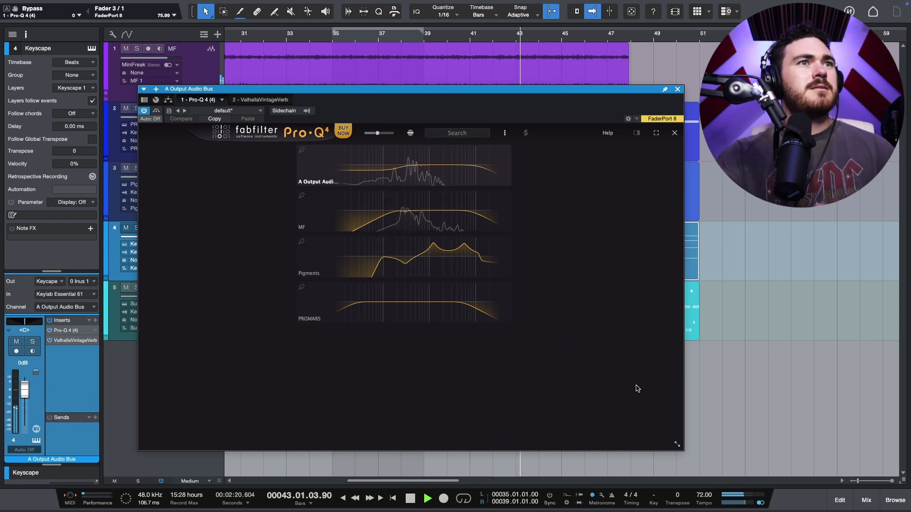
Examine the Keyscape output bus, MF, Pigments and PROMARS curves by expanding each instance in the list
click(389, 189)
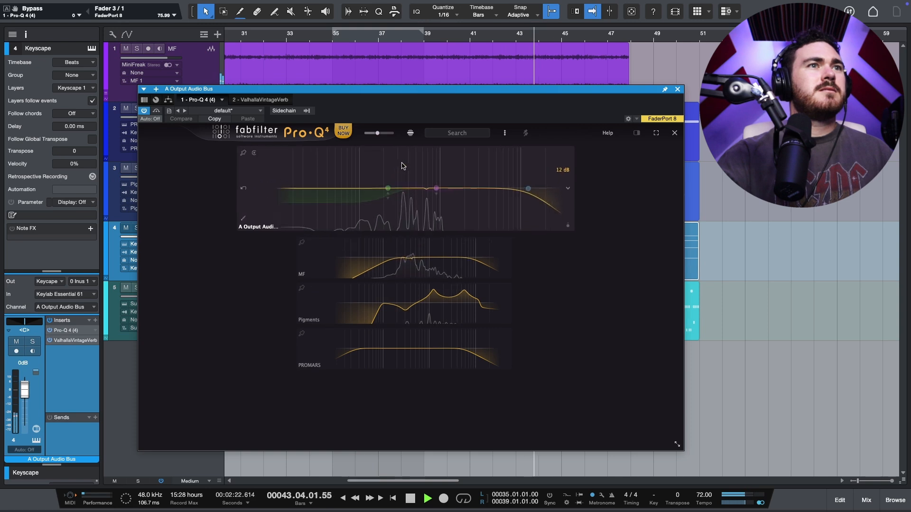
click(420, 324)
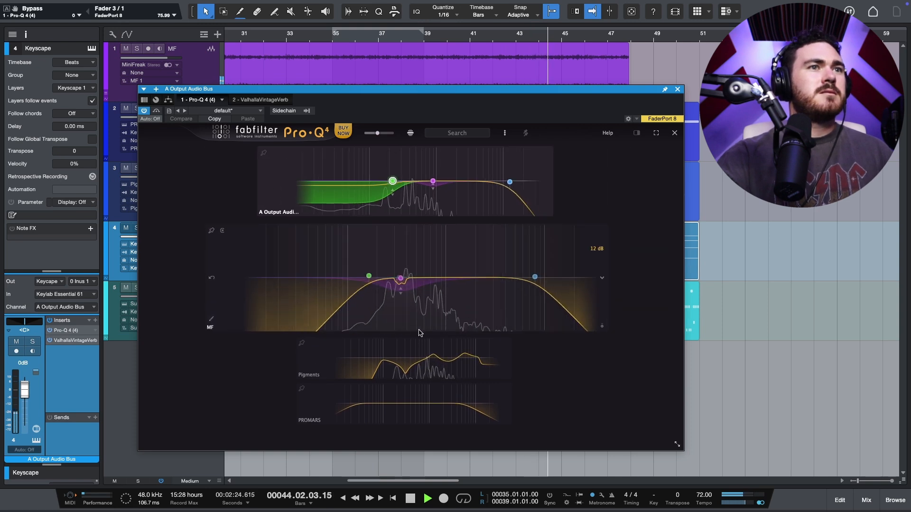
click(437, 363)
key(space)
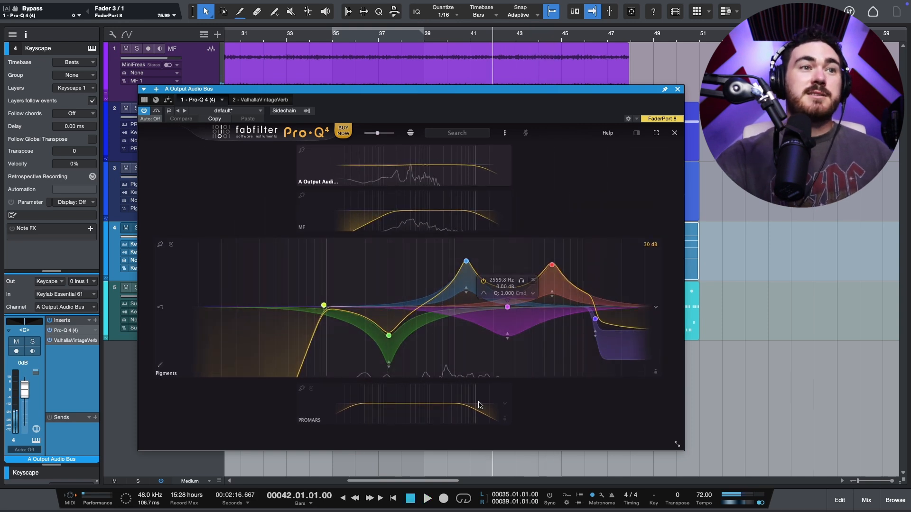
click(439, 397)
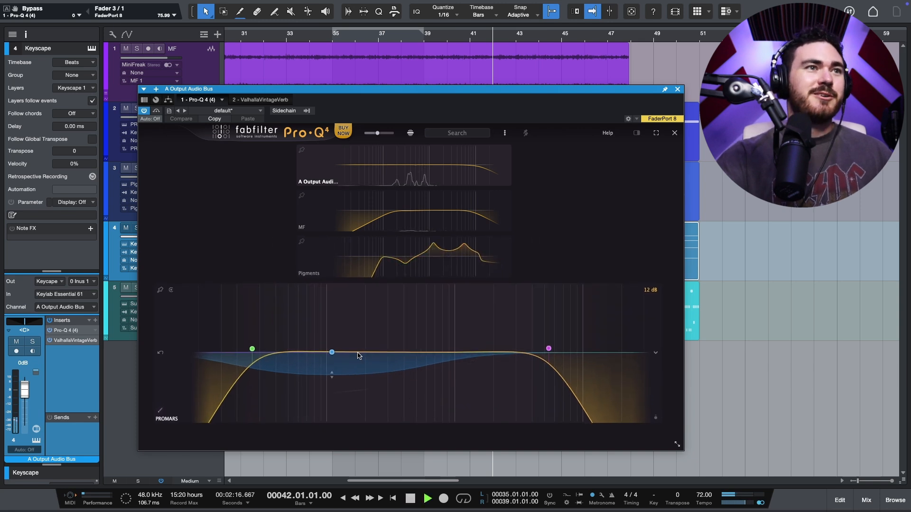
Add a bell of about +1.51 dB at 357.6 Hz to the PROMARS curve, and close the instance list and plug-in window
drag(397, 352, 398, 345)
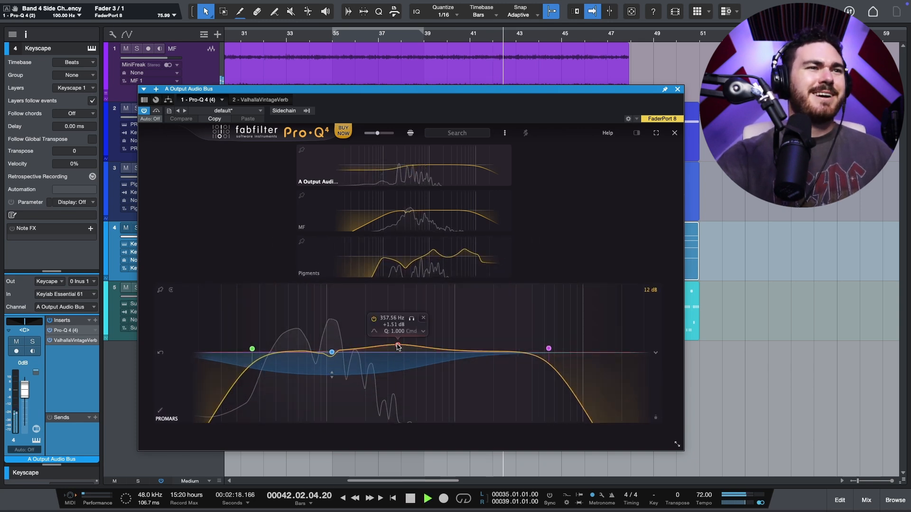
click(539, 251)
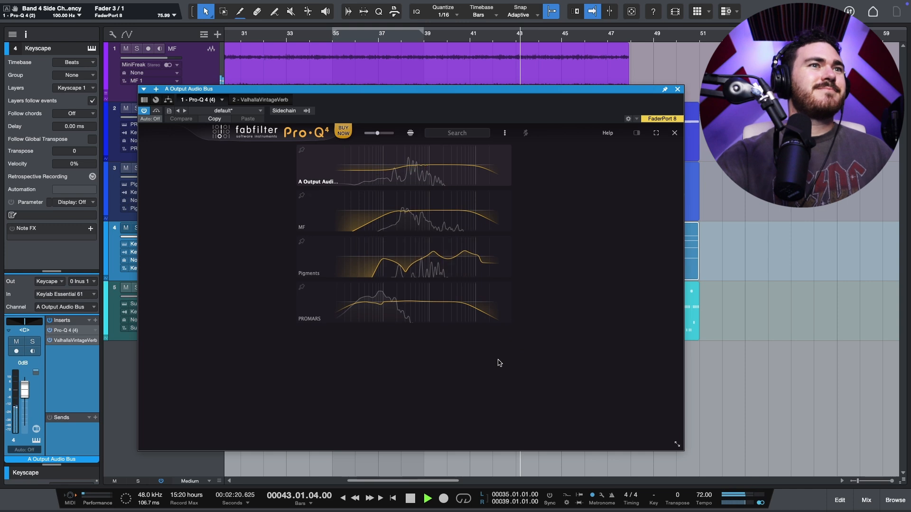
click(673, 133)
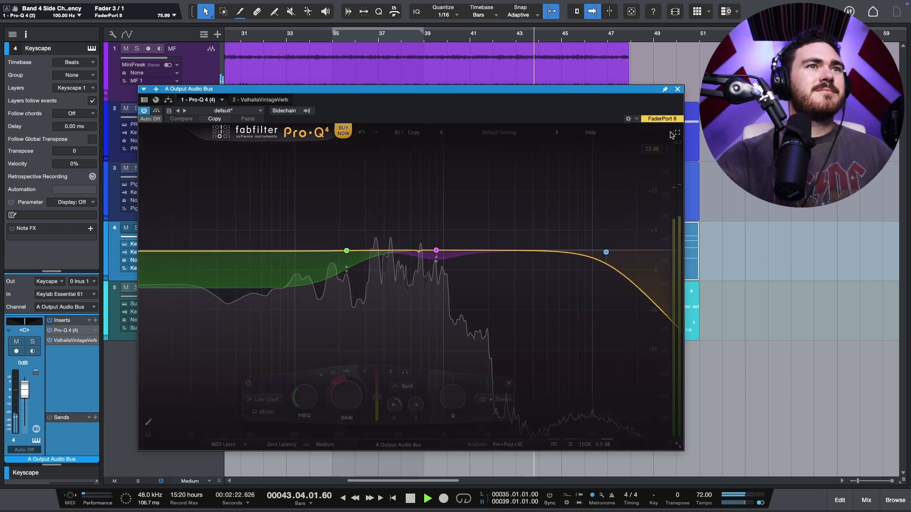
click(678, 89)
Solo the Superior Drummer 3 track and insert Pro-Q 4 after RC-20 Retro Color
click(389, 326)
key(s)
key(space)
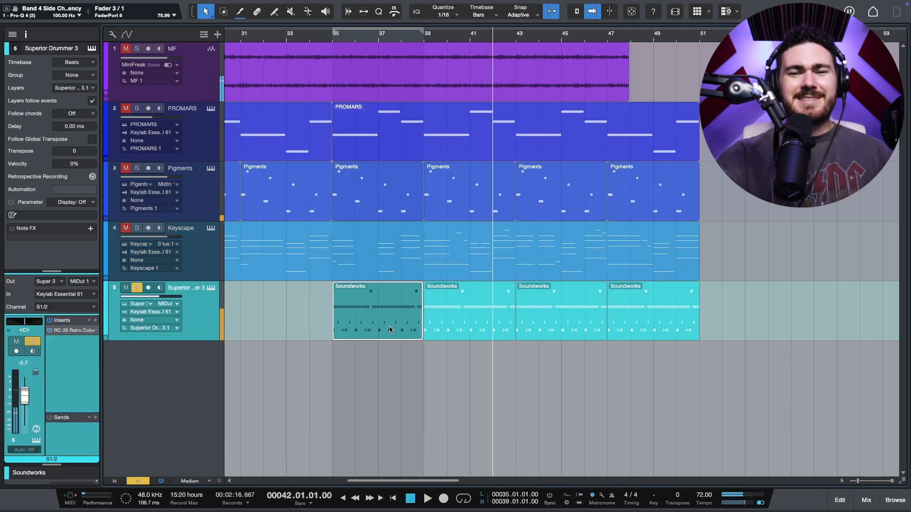
click(95, 321)
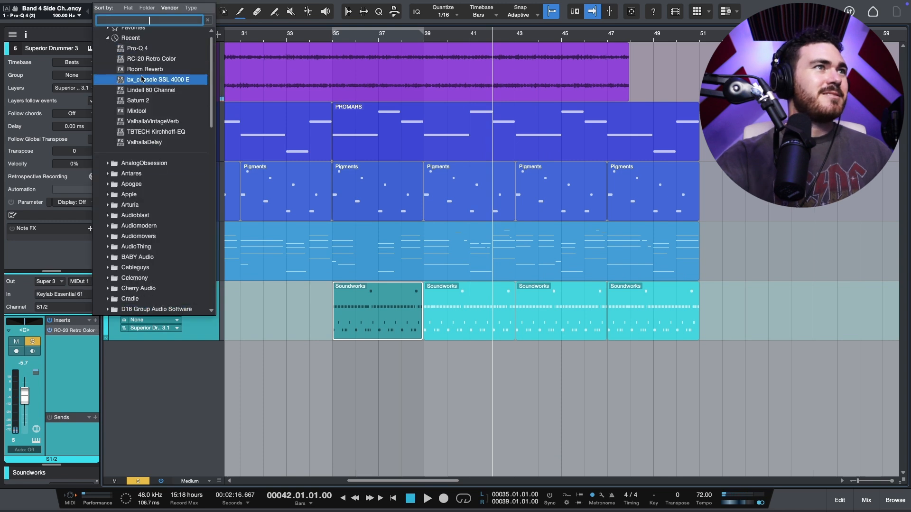
click(144, 48)
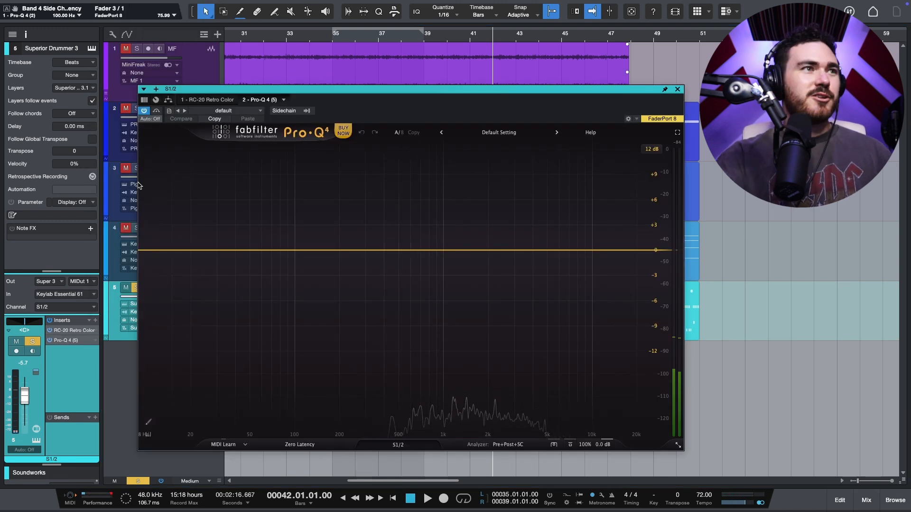
Add a 12 dB/oct low cut to the drum EQ and tune it to about 19.8 Hz during playback
double_click(198, 248)
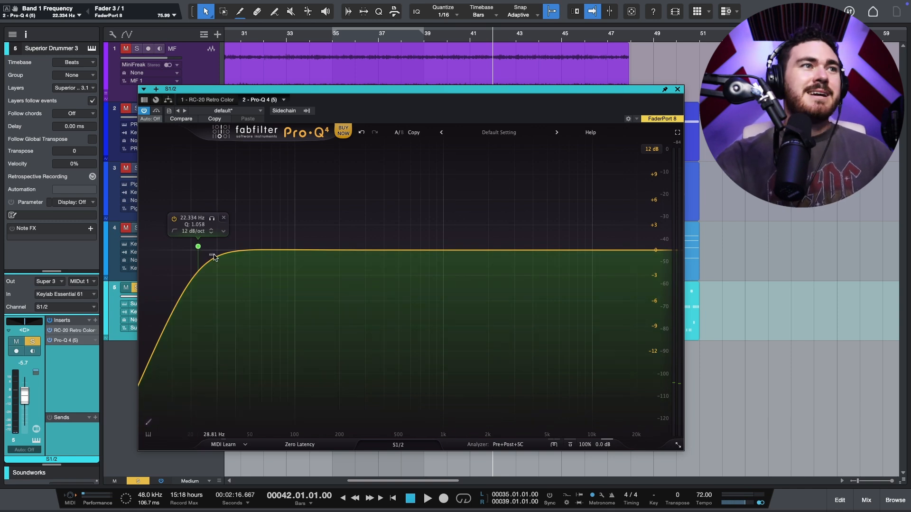
drag(198, 247, 234, 251)
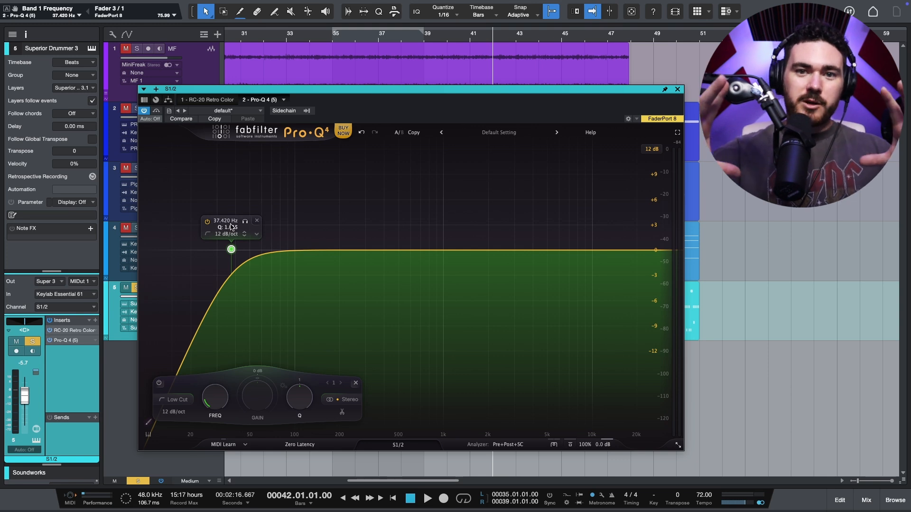
mouse_move(230, 227)
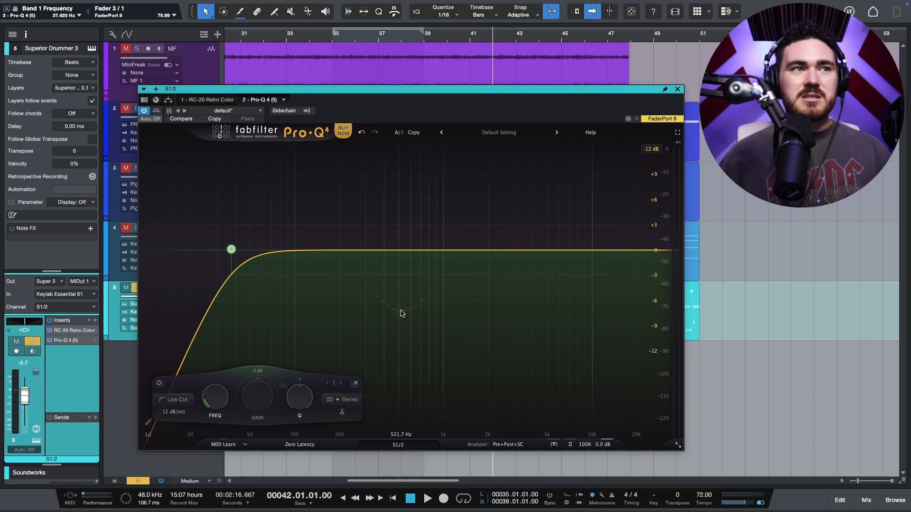
key(space)
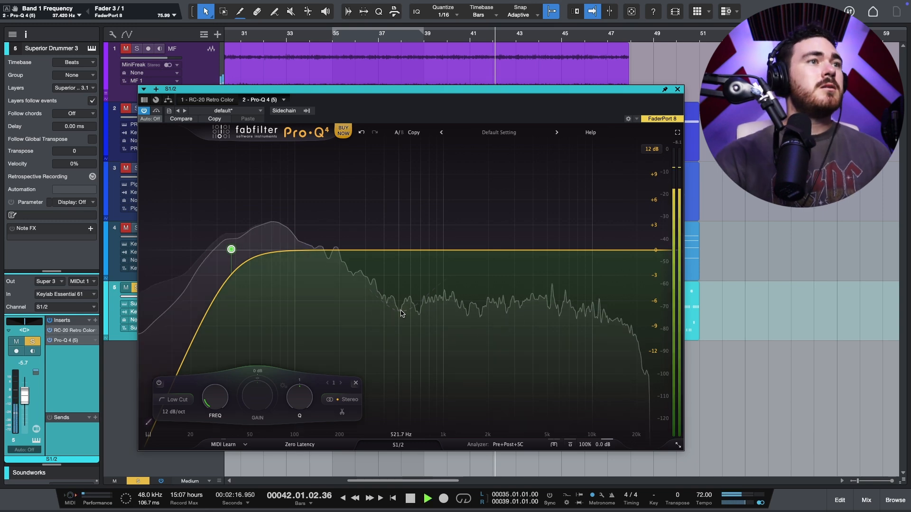
drag(231, 249, 185, 239)
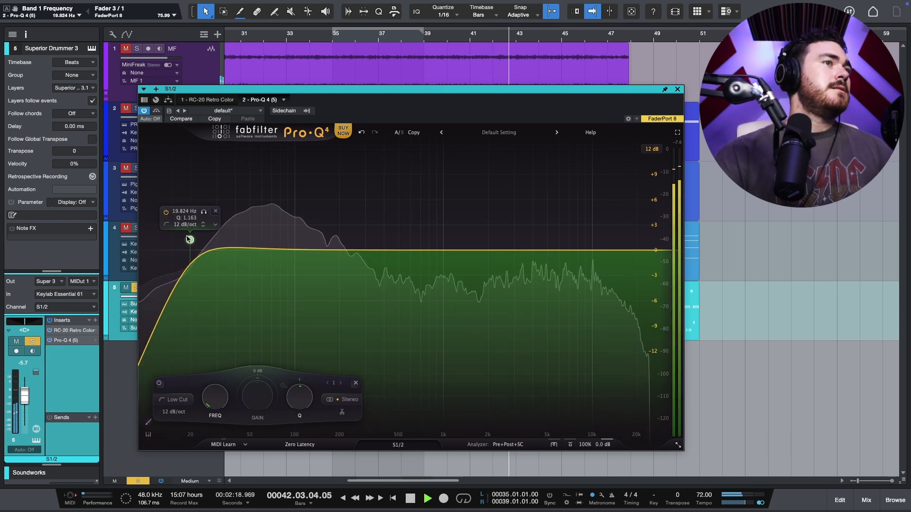
Audition a boosted bell at about 75 Hz with Q about 3.75, and reset its gain to 0 dB
drag(249, 249, 275, 153)
scroll(282, 163, up, 10)
scroll(282, 164, down, 8)
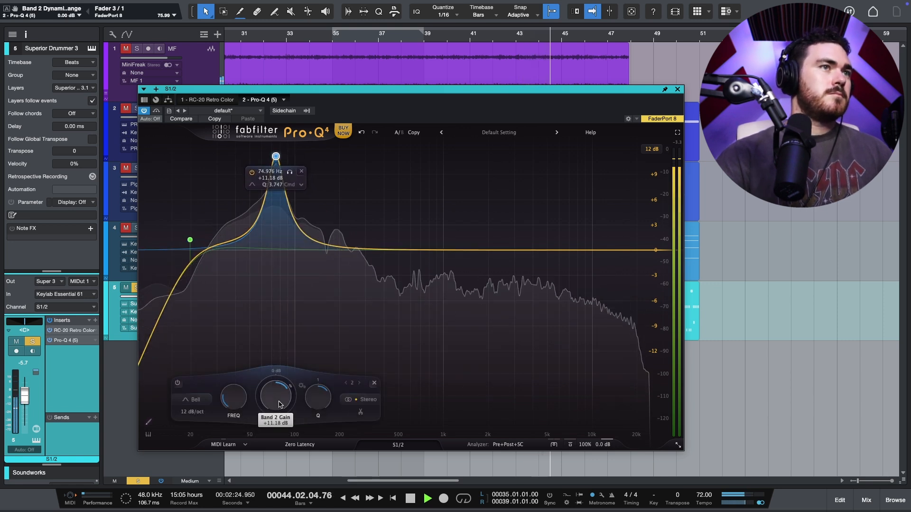
double_click(280, 399)
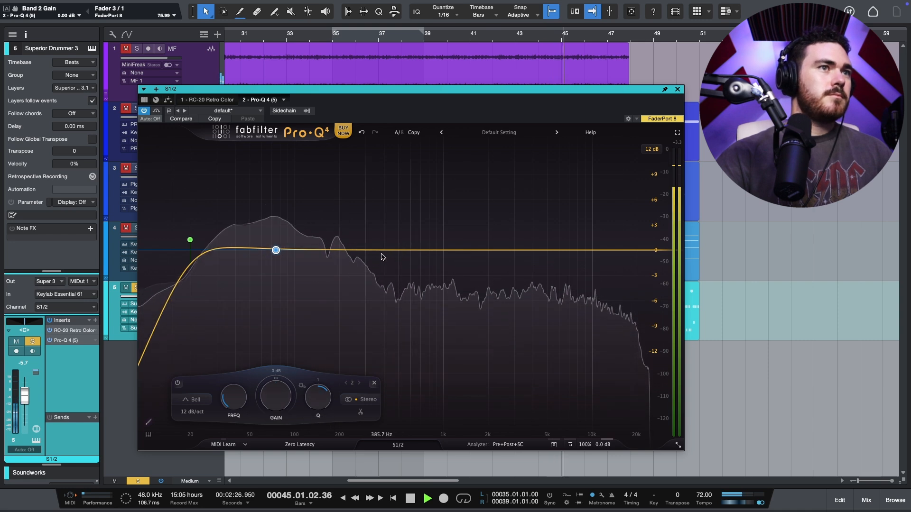
Add a narrow bell at about 201.9 Hz with 0 dB gain and +23.48 dB dynamic range, and set the EQ character to Warm
drag(353, 250, 338, 167)
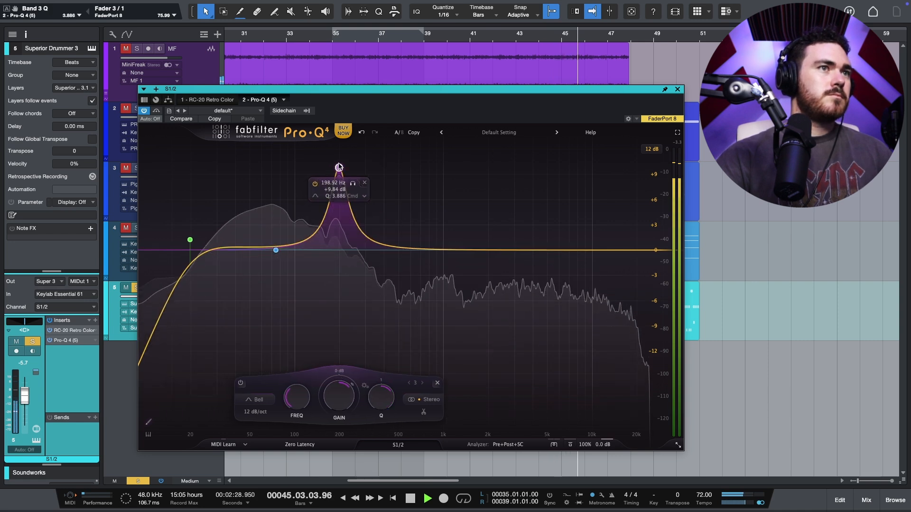
scroll(339, 167, up, 2)
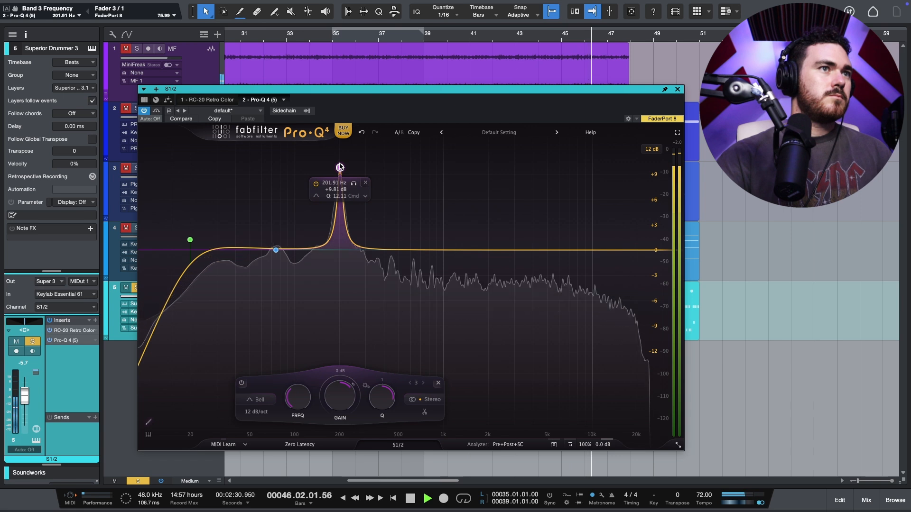
double_click(339, 397)
drag(358, 382, 464, 361)
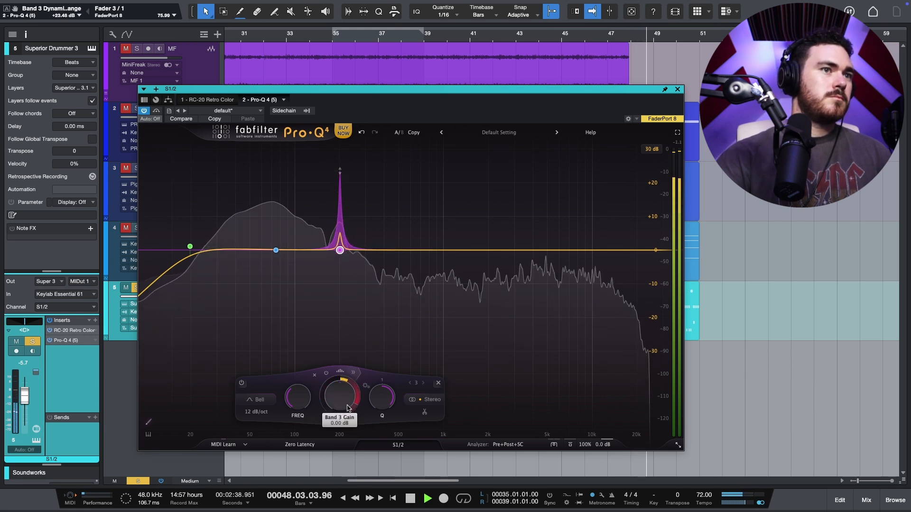
click(554, 446)
click(564, 479)
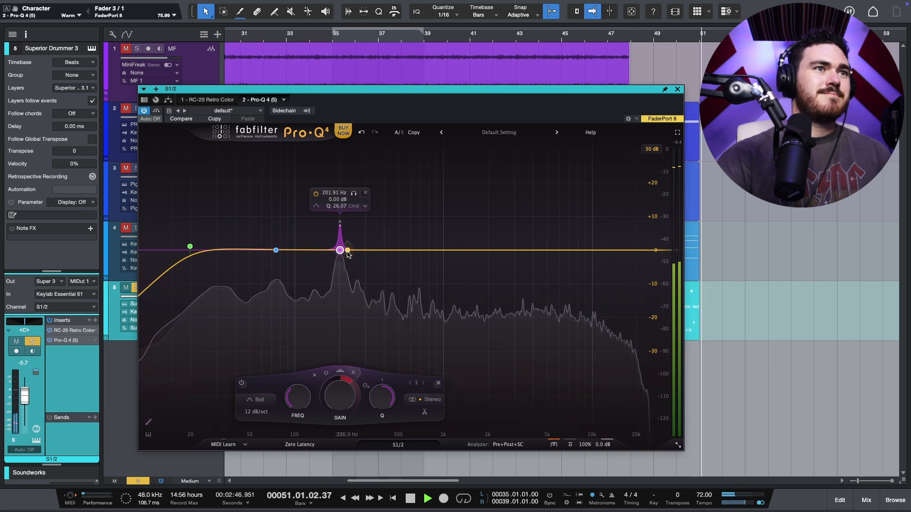
Make the 201.9 Hz bell's dynamic range negative and add a gentle bell boost just below 5 kHz
drag(348, 379, 297, 420)
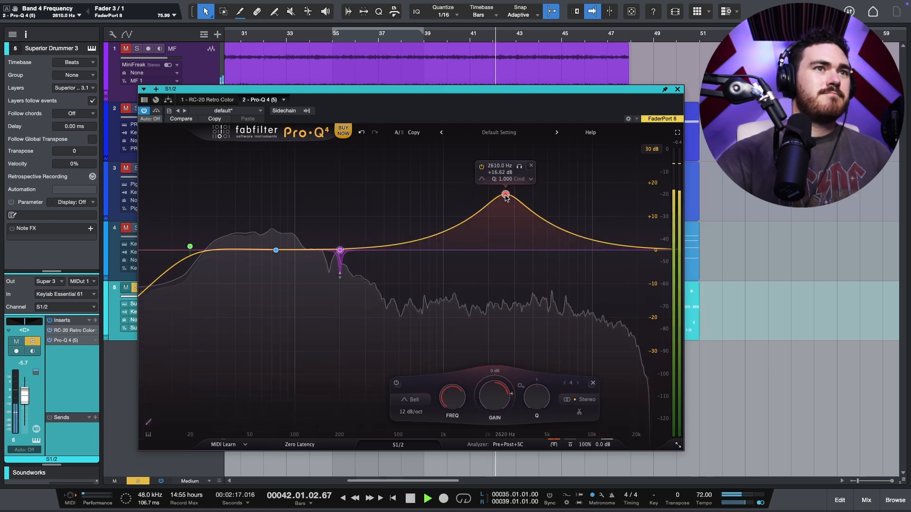
drag(505, 198, 543, 239)
drag(663, 250, 575, 277)
alt+shift+click(570, 253)
right_click(575, 277)
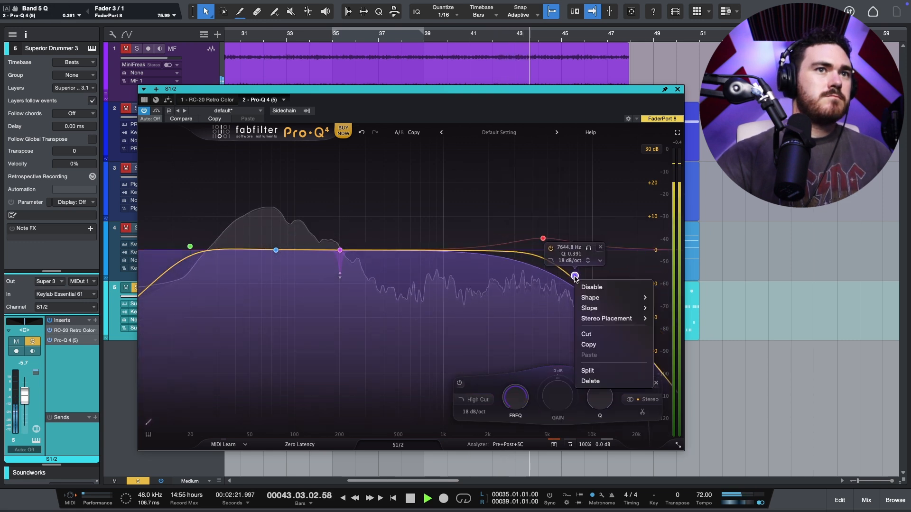
click(592, 383)
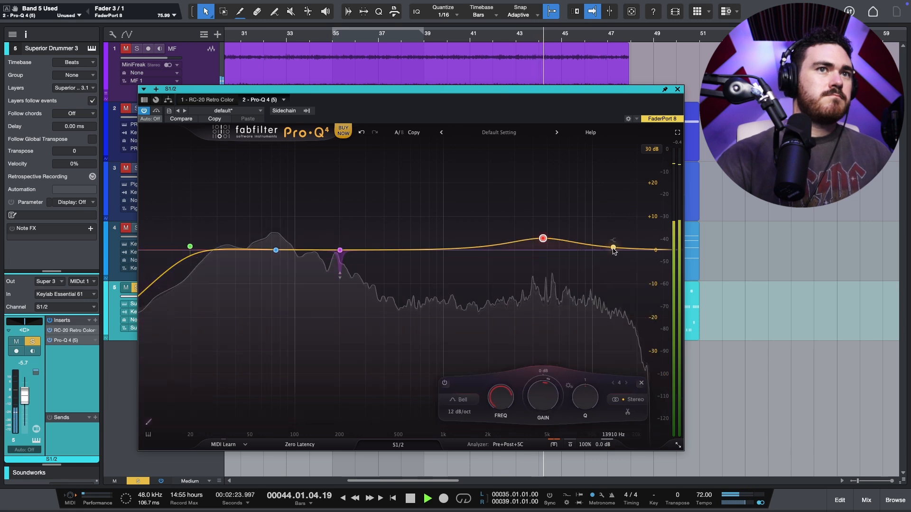
Add a +8.21 dB high shelf at about 14.2 kHz, and set the 201.9 Hz bell to -21.23 dB dynamic range with 0 dB gain
drag(613, 250, 615, 237)
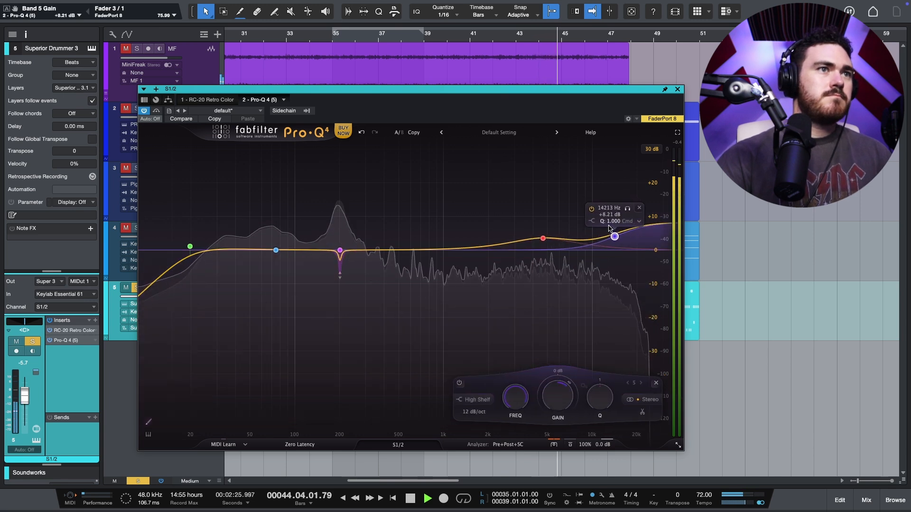
click(340, 250)
drag(331, 387, 330, 413)
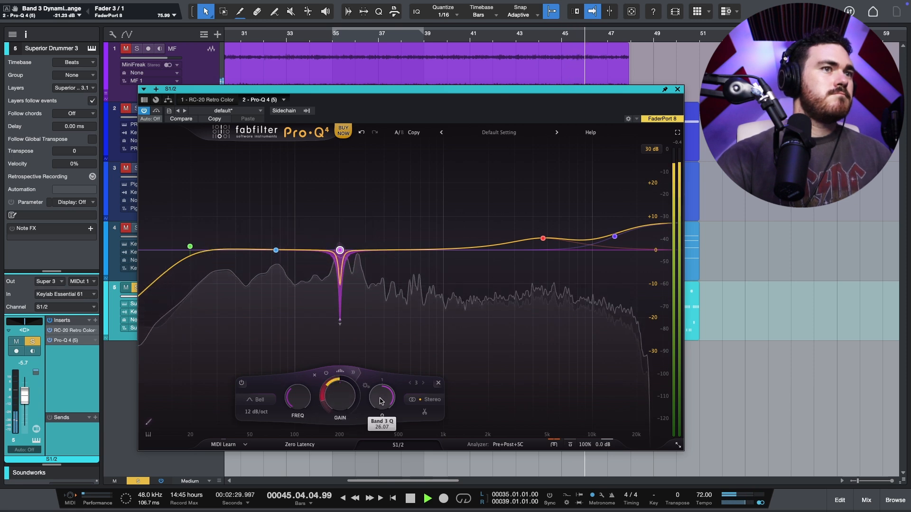
drag(339, 382, 341, 373)
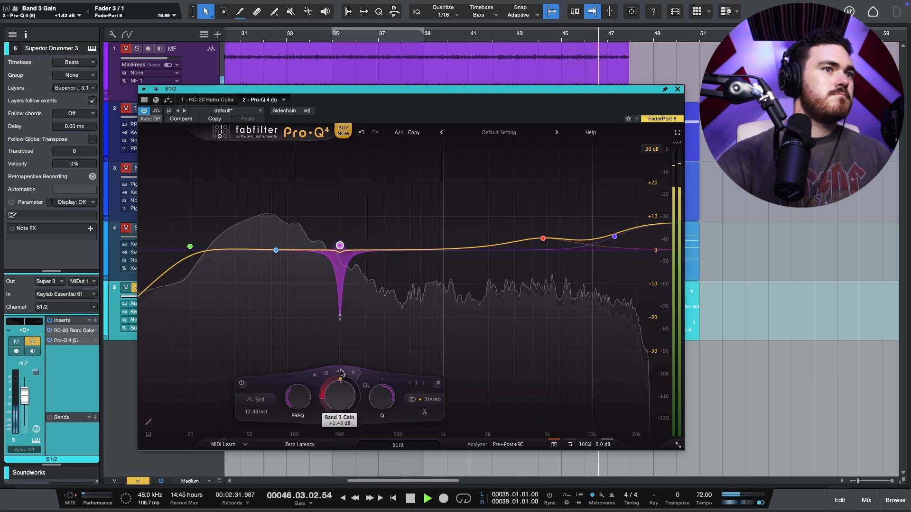
super+click(344, 395)
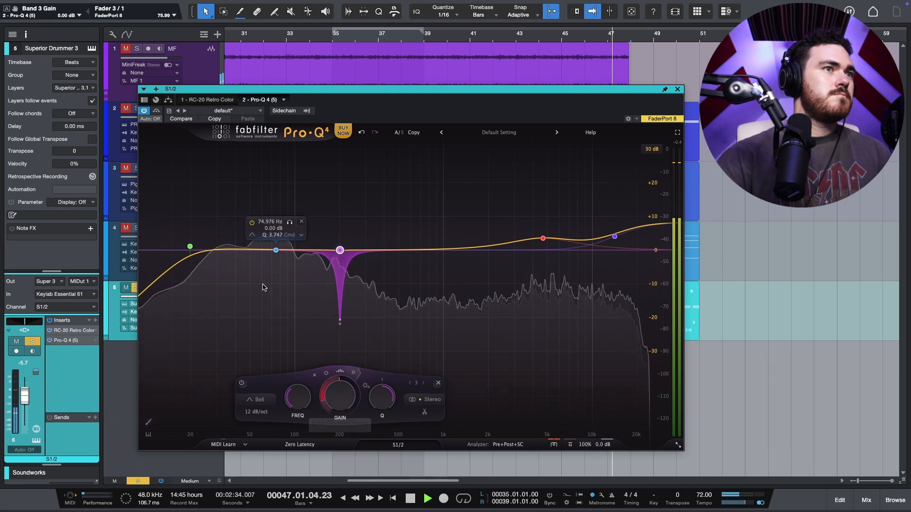
Make the low bell spectral at about 61.8 Hz with -1.39 dB gain and Q 1.151, and compare it disabled and enabled
mouse_move(277, 252)
mouse_down()
mouse_move(274, 242)
mouse_move(350, 239)
mouse_move(293, 205)
mouse_move(263, 216)
mouse_move(262, 279)
mouse_move(263, 262)
mouse_up()
right_click(275, 243)
click(301, 284)
scroll(293, 205, down, 5)
alt+click(263, 255)
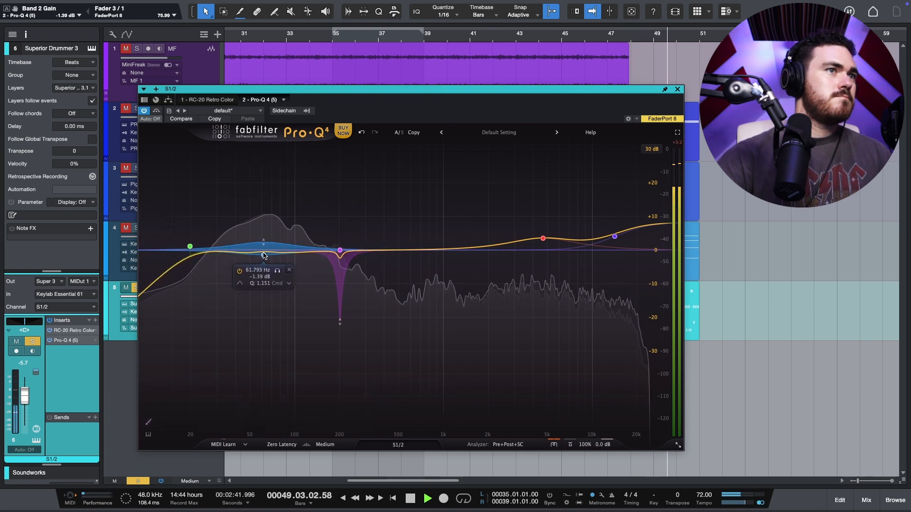
alt+click(263, 256)
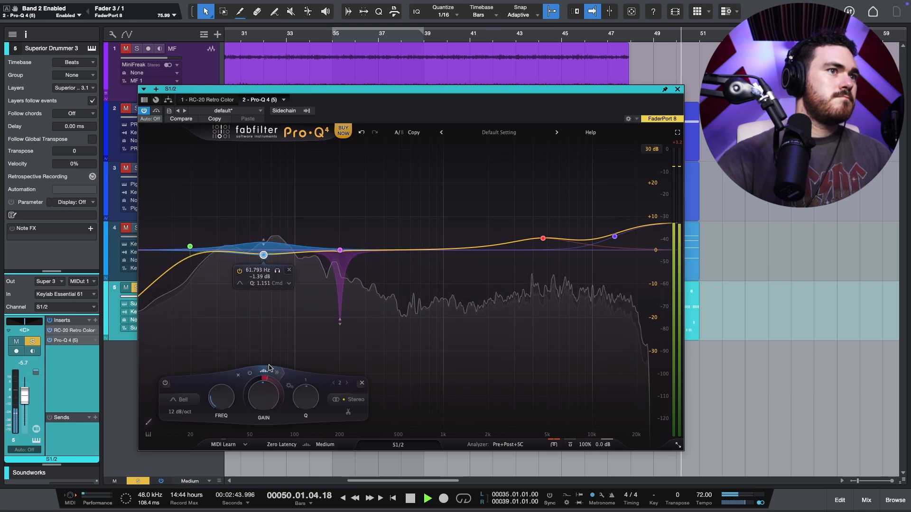
Set the low spectral bell's dynamic range to -30 dB and its spectral density to 0%
drag(252, 380, 238, 475)
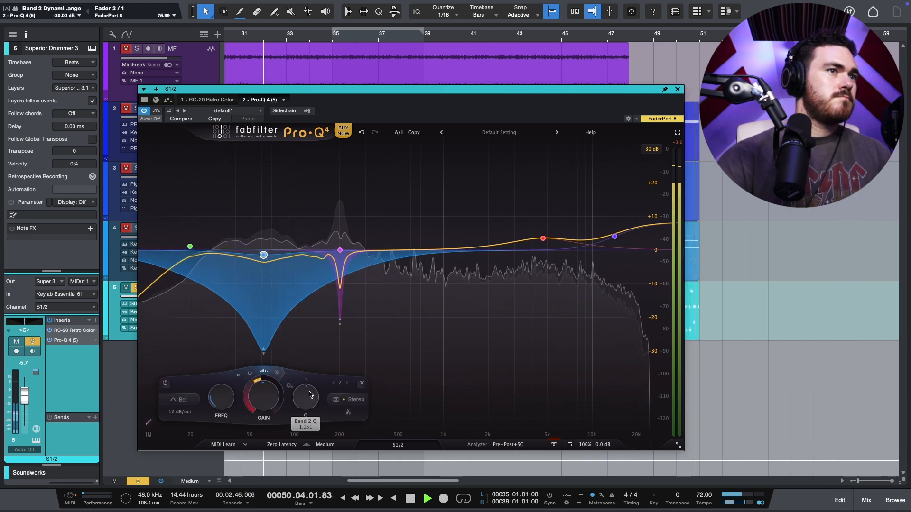
click(276, 372)
drag(293, 376, 228, 394)
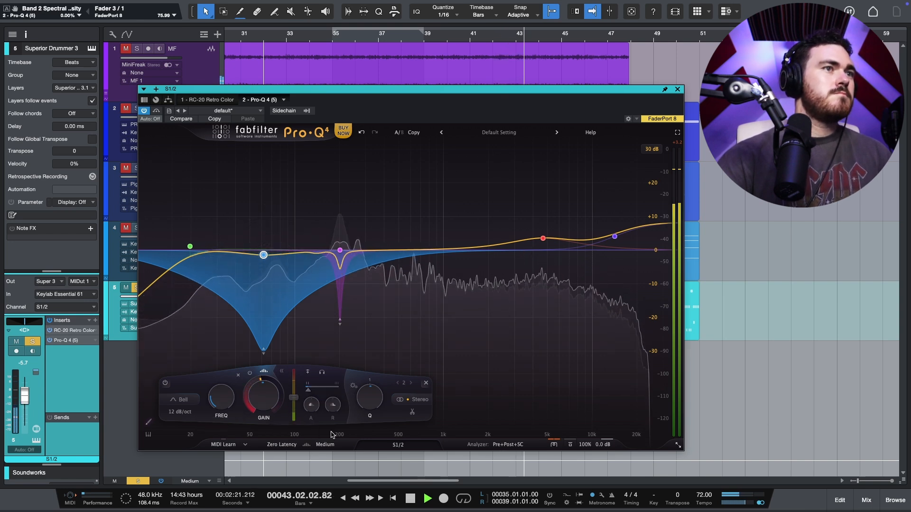
Compare the drum EQ against bypass, and stop playback and unsolo the Superior Drummer 3 track
click(156, 112)
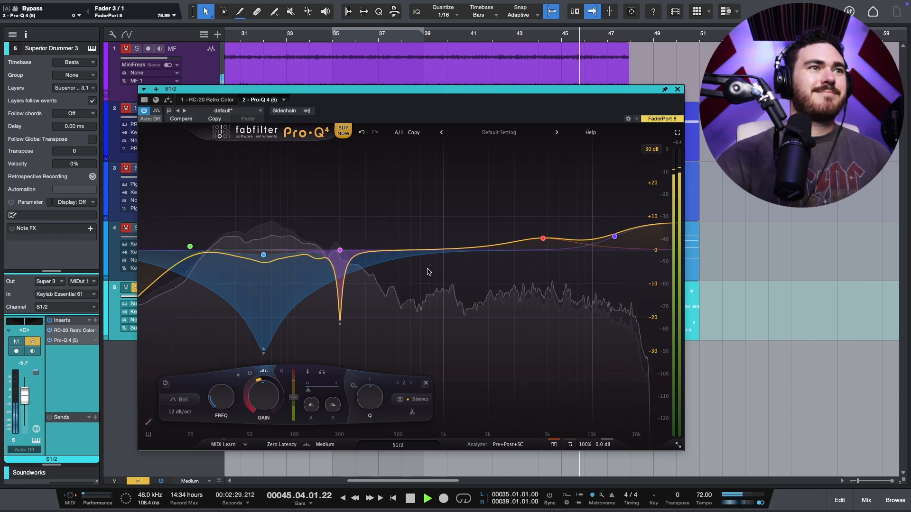
key(space)
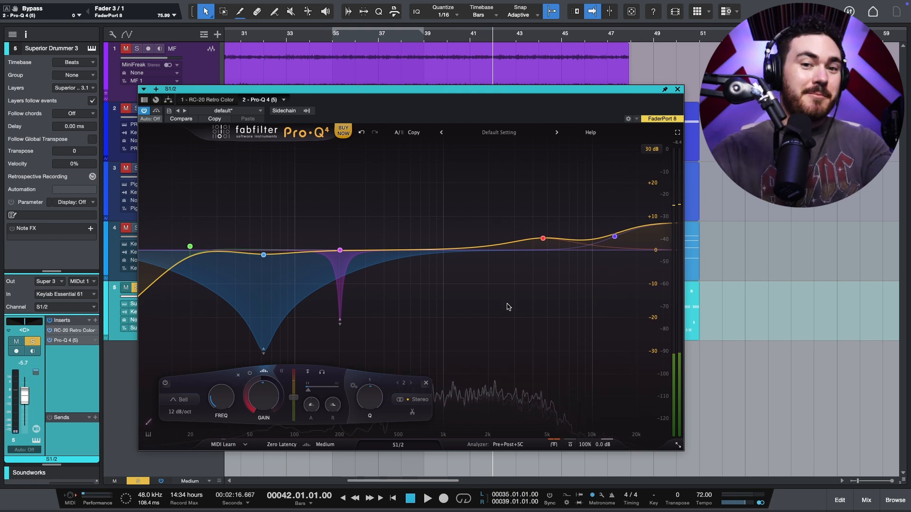
key(s)
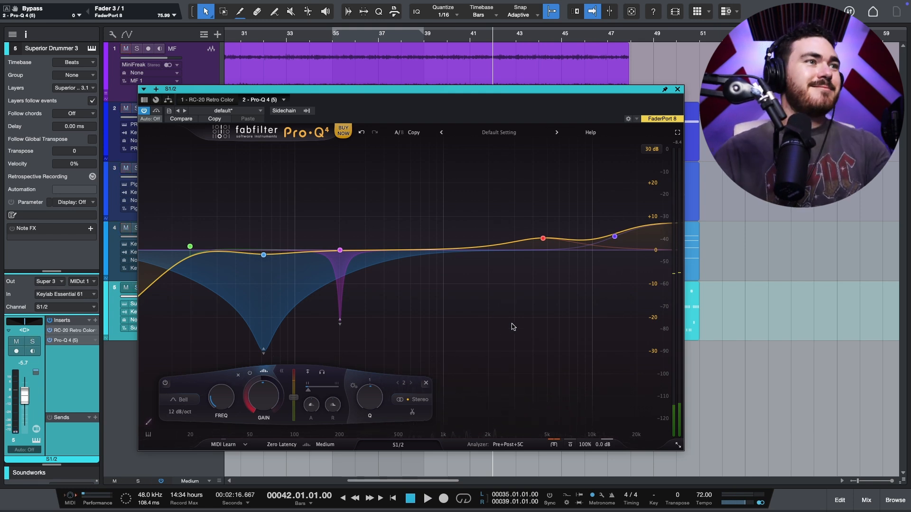
Open the list of all EQ instances and show frequency collisions with the S1/2 drum instance during playback
key(space)
key(space)
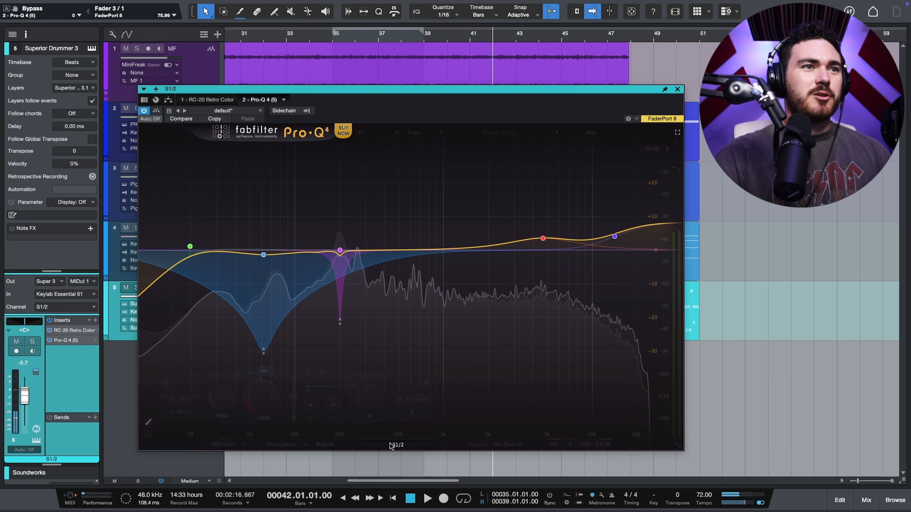
click(391, 445)
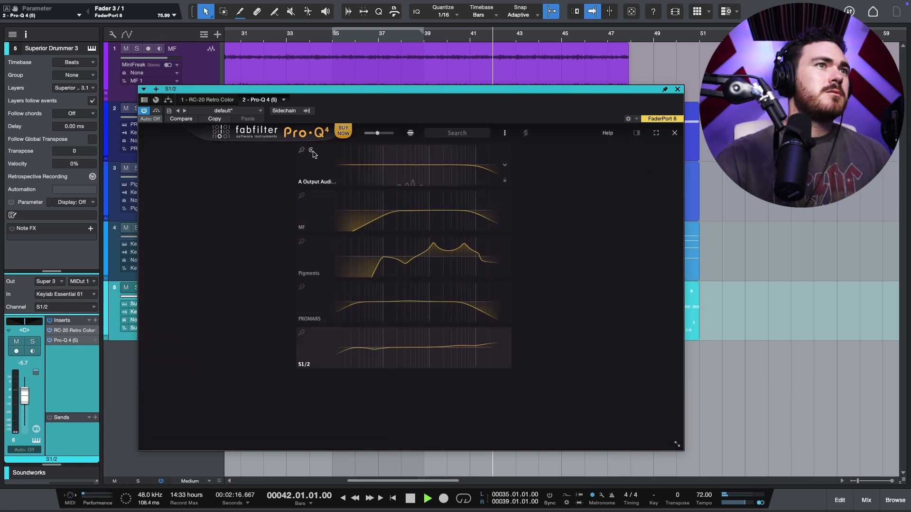
key(space)
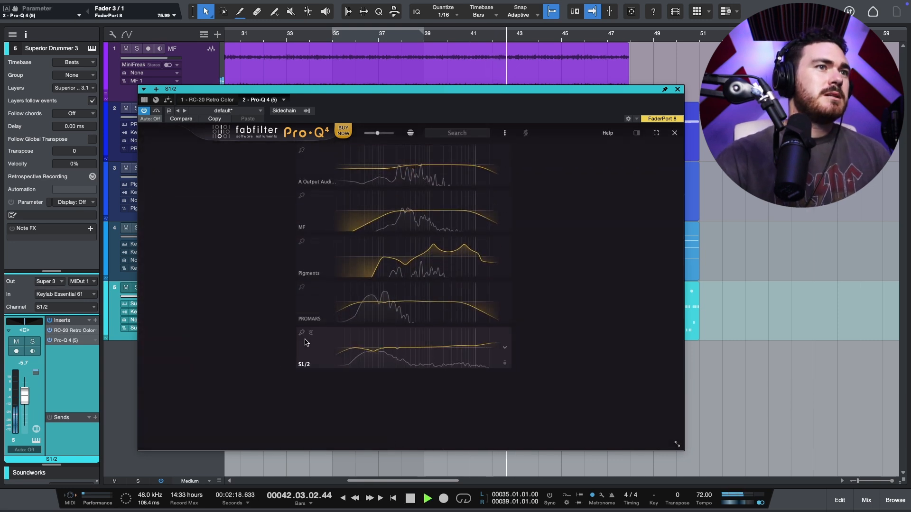
click(311, 333)
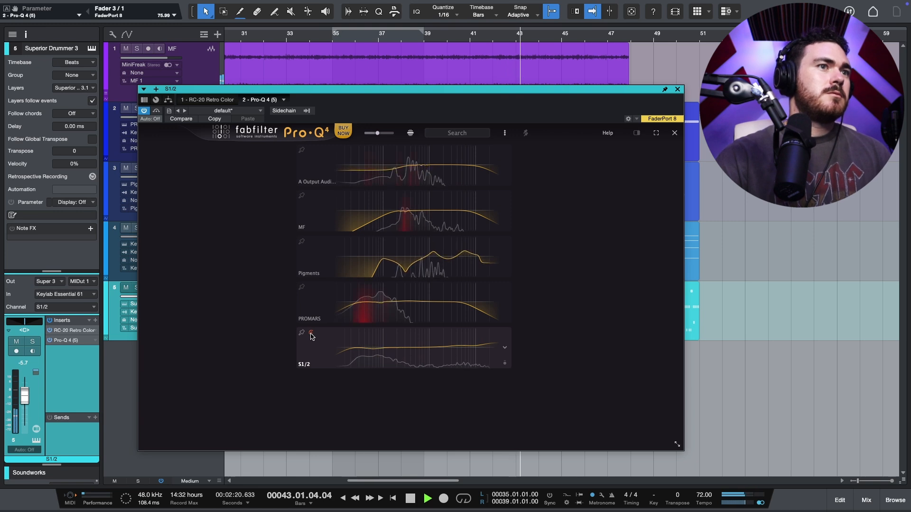
Turn off the collision display for the S1/2 drum instance and stop playback
click(311, 334)
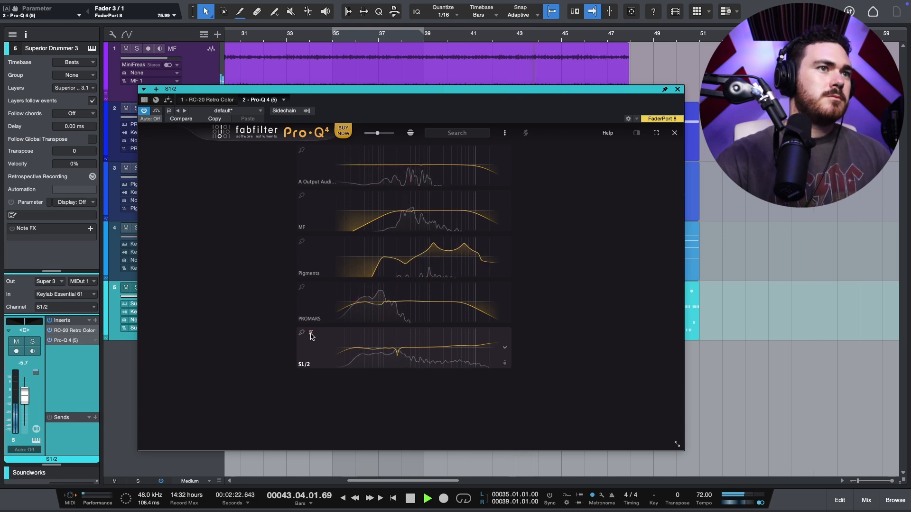
text(s)
key(BackSpace)
key(BackSpace)
key(Return)
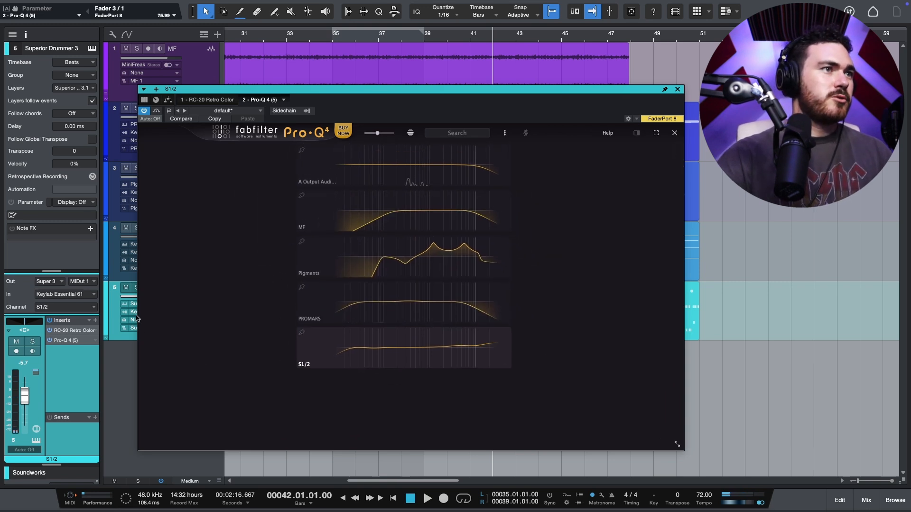
Solo the Superior Drummer 3 track and briefly play it with the EQ instance list open
click(135, 289)
click(311, 333)
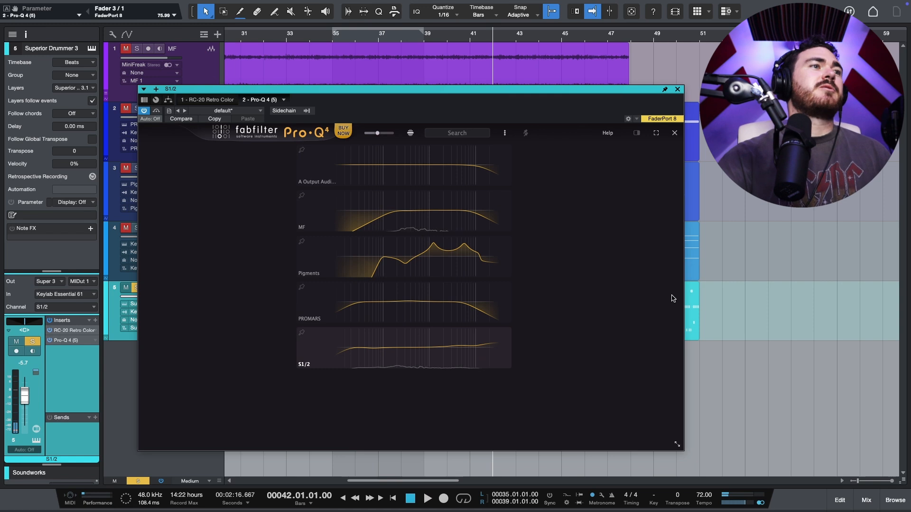
text(s)
key(Return)
key(space)
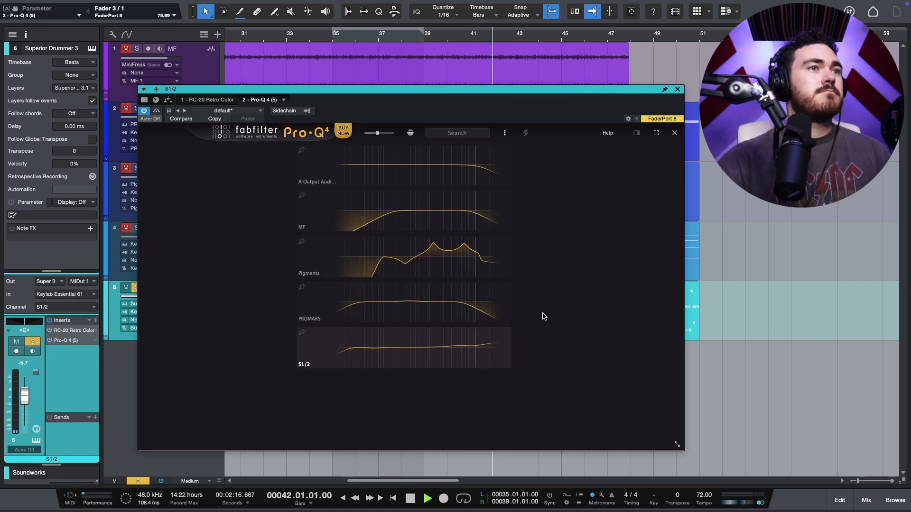
key(space)
Close the plug-in window and, in the mixer, move Pro-Q 4 to the first insert slot on the S1/2 and MiniFreak channels
click(677, 89)
click(867, 500)
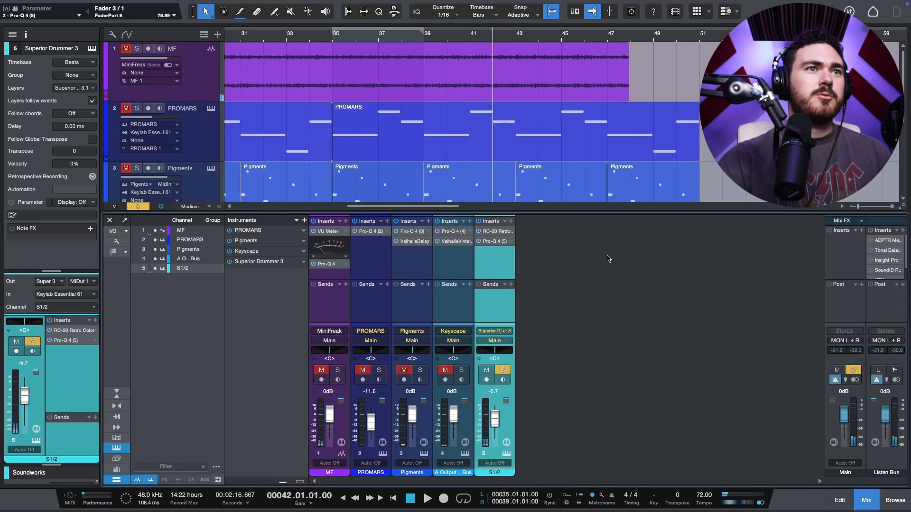
drag(498, 235, 489, 240)
drag(332, 268, 328, 232)
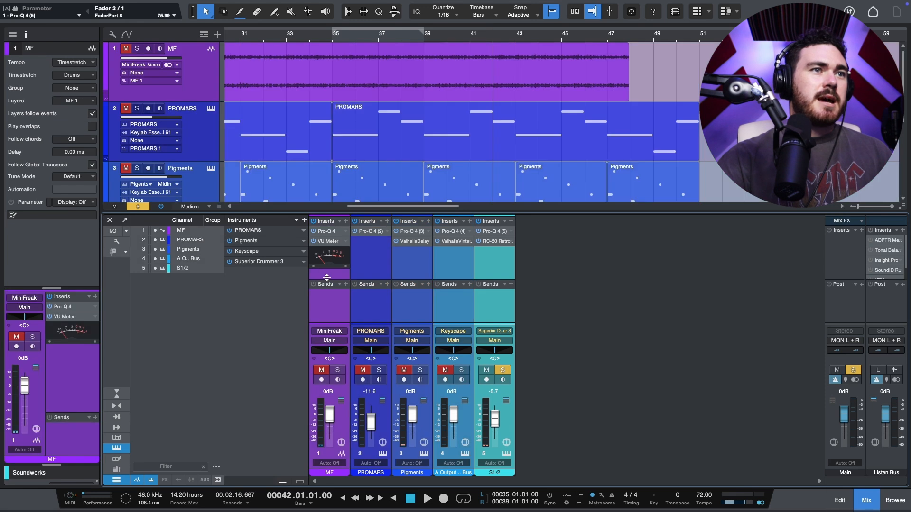
Clear the solo and play the full mix, comparing Pro-Q 4 bypassed and enabled across all selected channels
key(shift+s)
key(space)
click(313, 231)
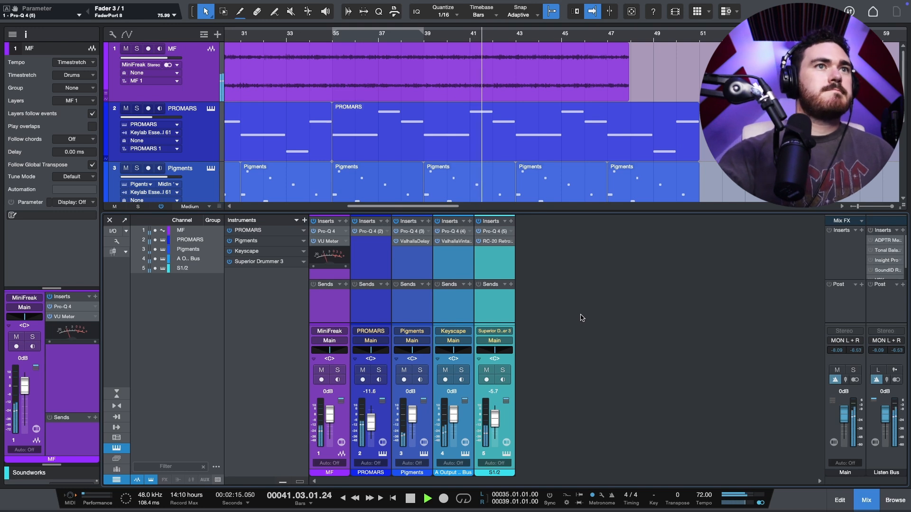
click(489, 294)
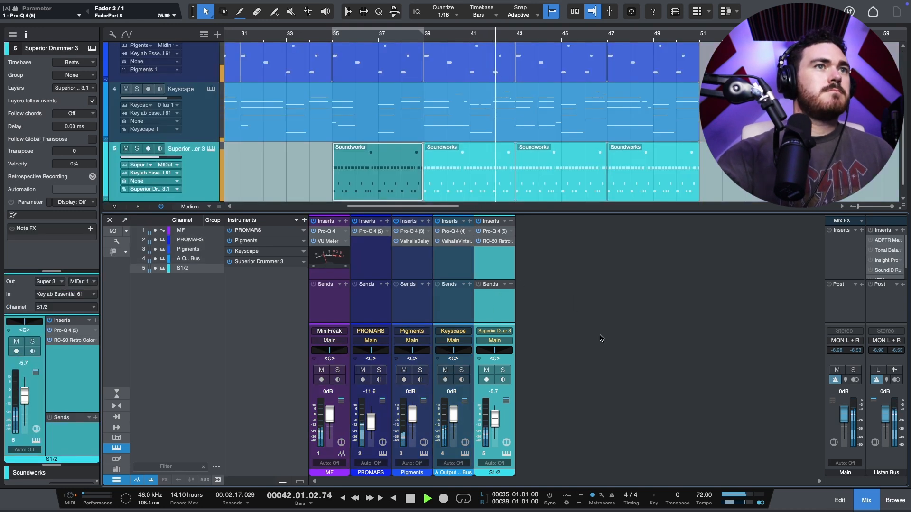
Hide the mixer to show the full track arrangement and stop playback
click(726, 188)
key(F2)
key(F2)
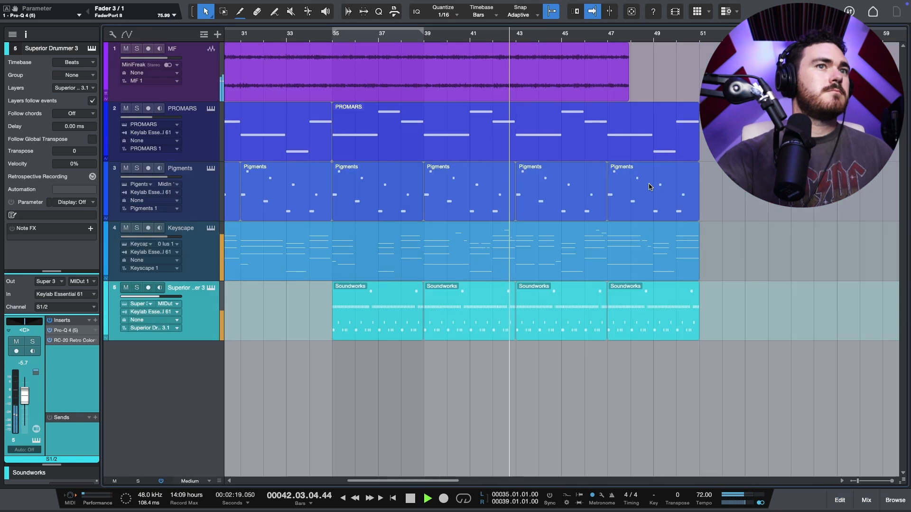
key(space)
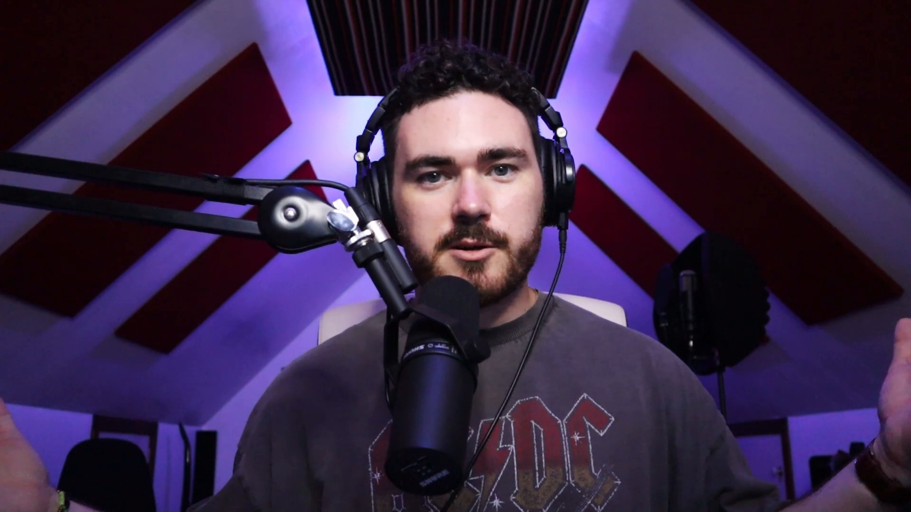